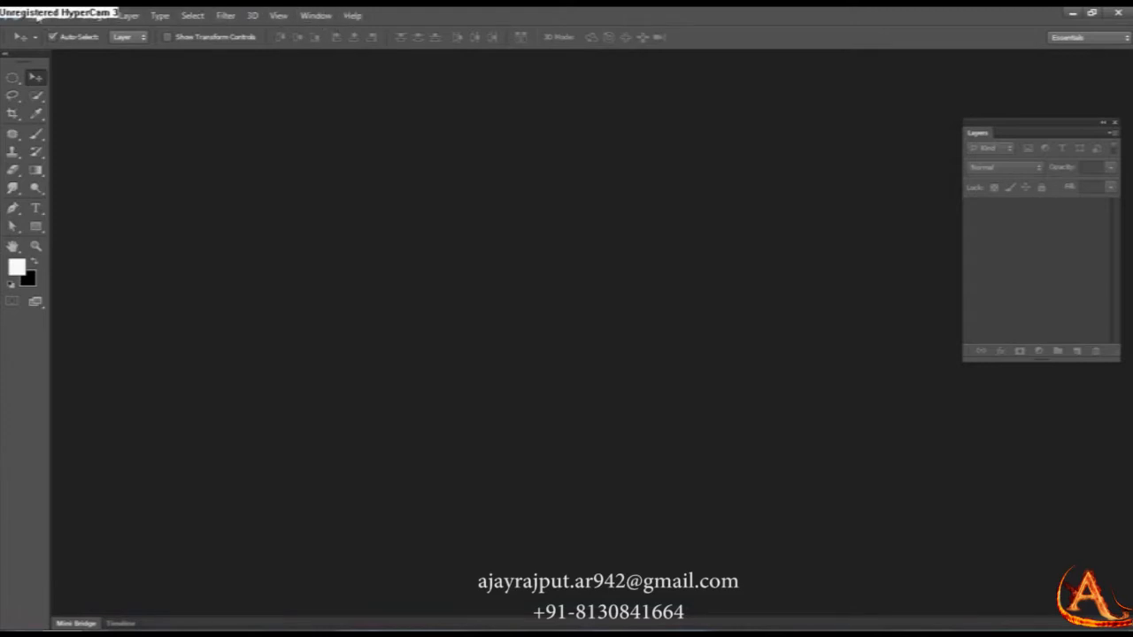
Step: Create a new white RGB document with its dimensions in inches, 15 wide by 12 high, at 96 pixels/inch
click(36, 17)
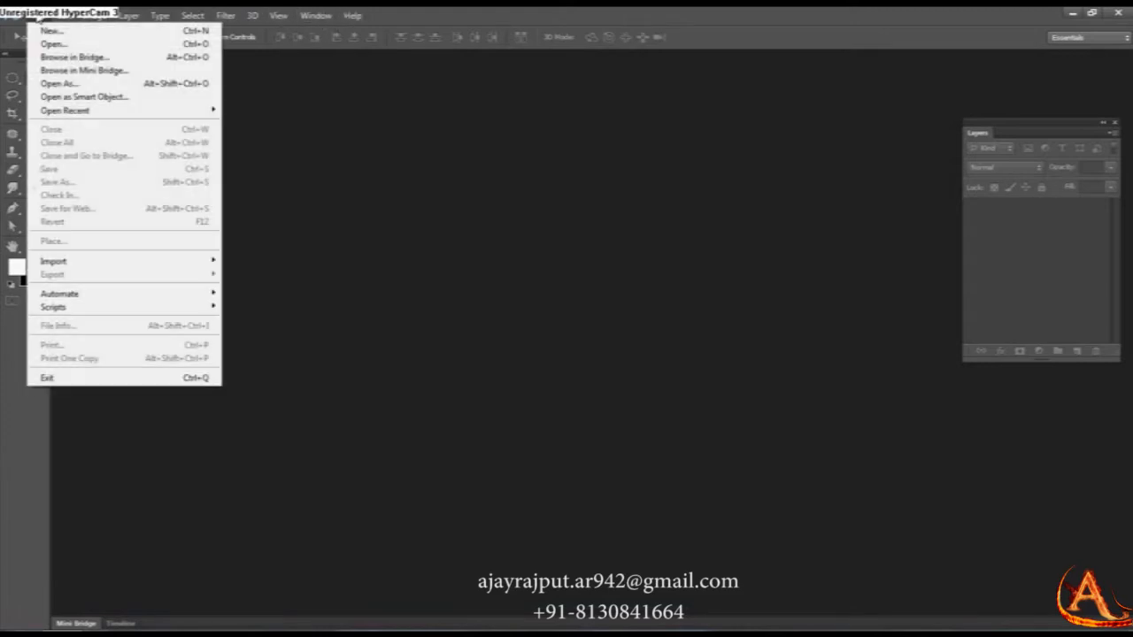
click(49, 33)
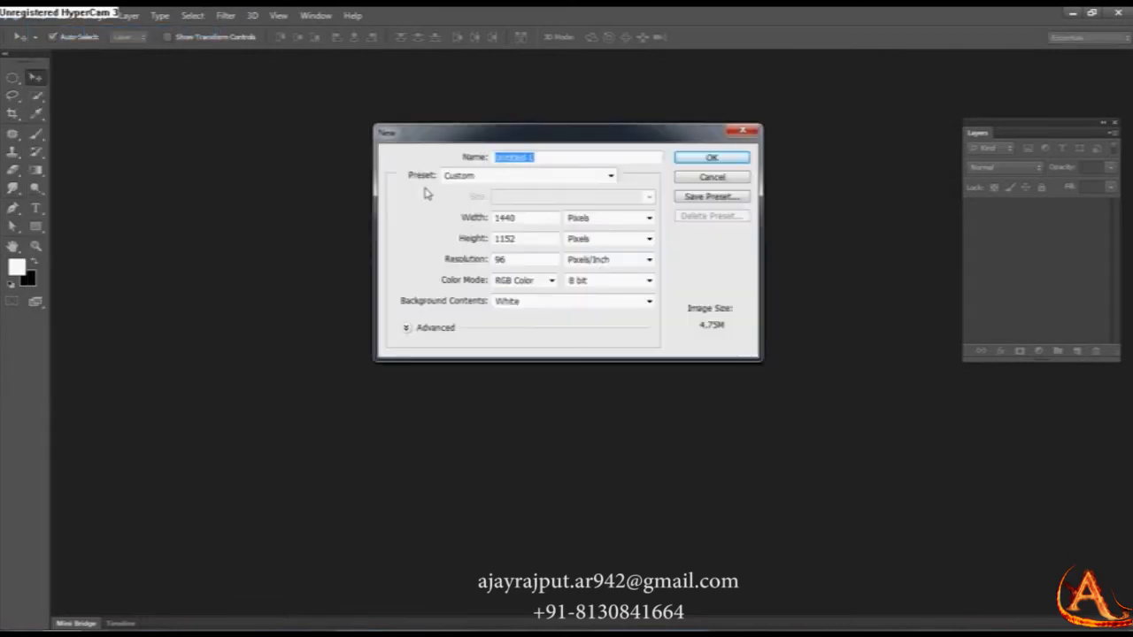
click(649, 219)
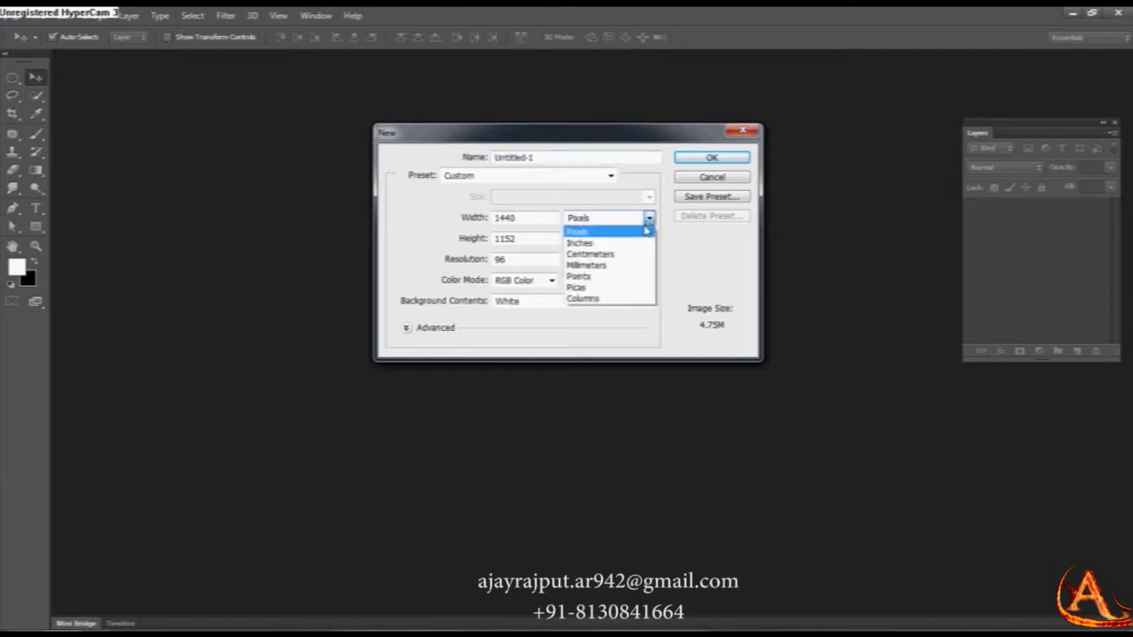
click(609, 264)
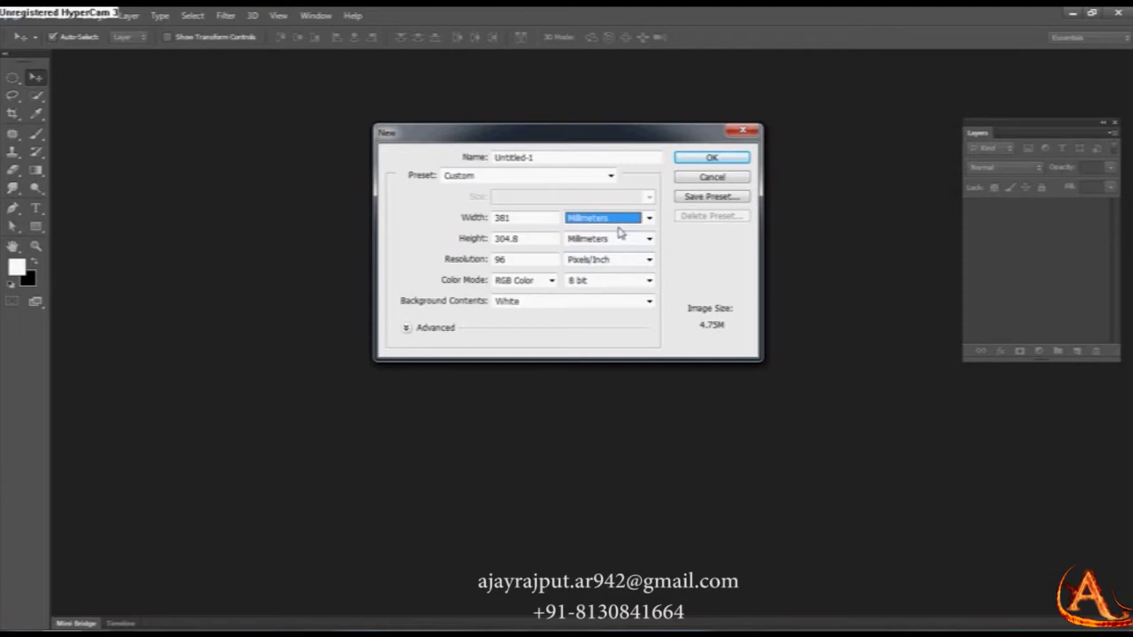
click(649, 219)
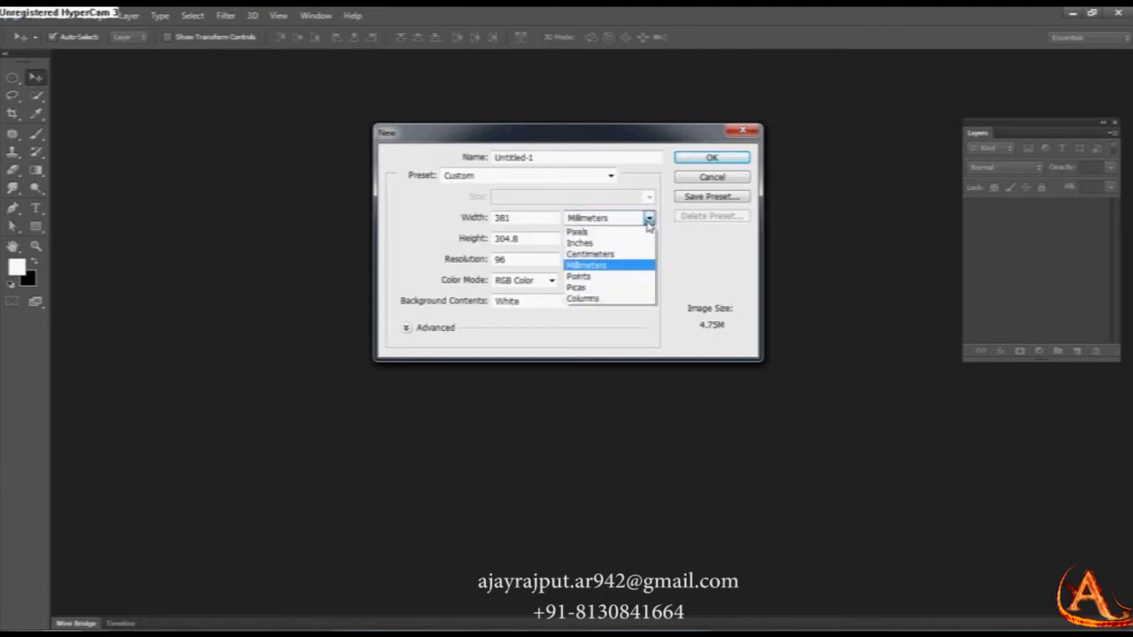
click(597, 240)
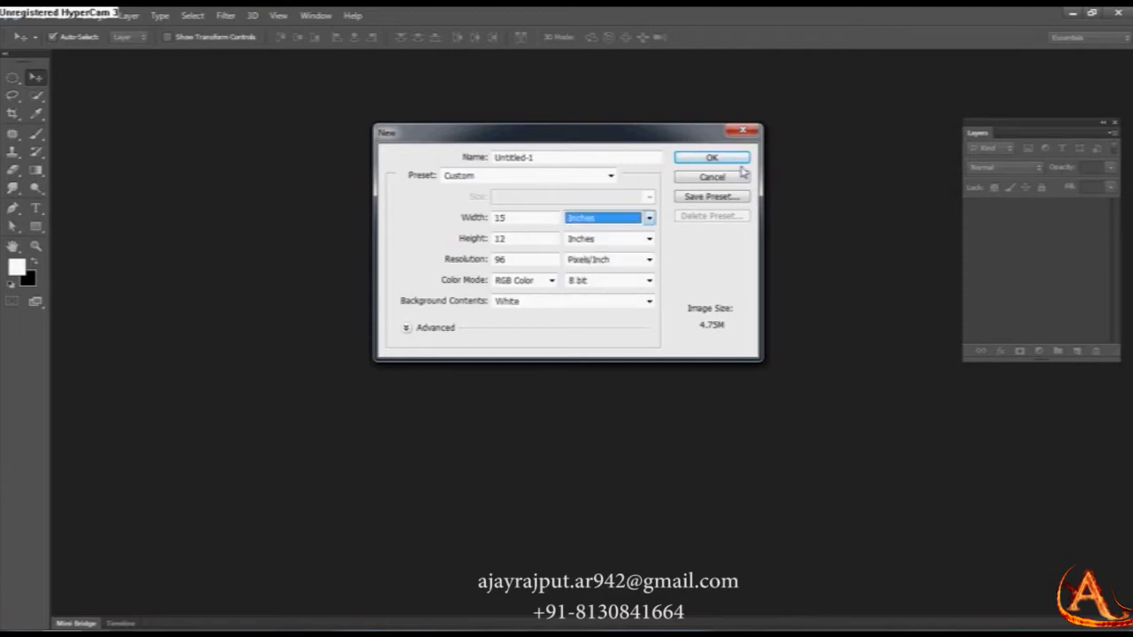
click(715, 159)
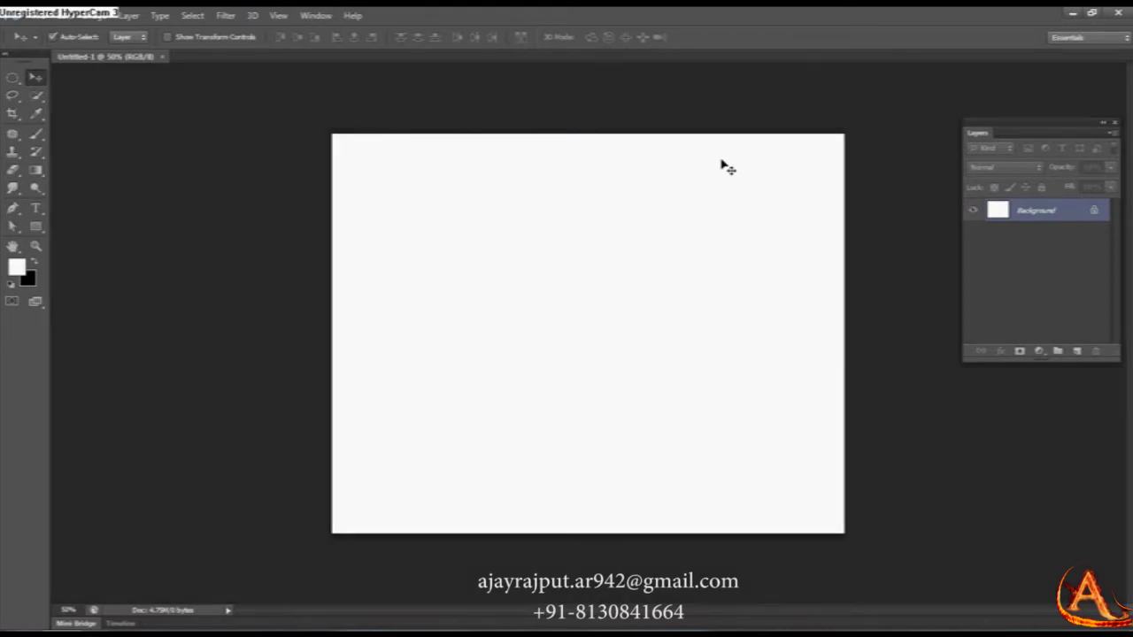
Step: Place the motorcycle picture file 3 from the 10 layout.psd folder into the document and commit the placement
click(15, 15)
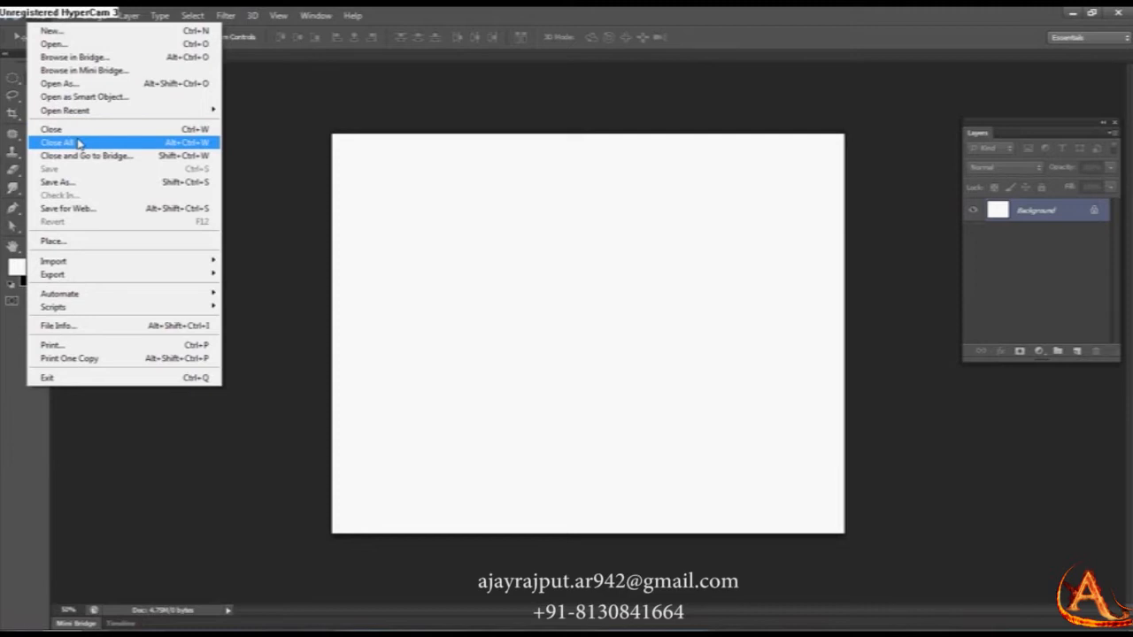
click(69, 240)
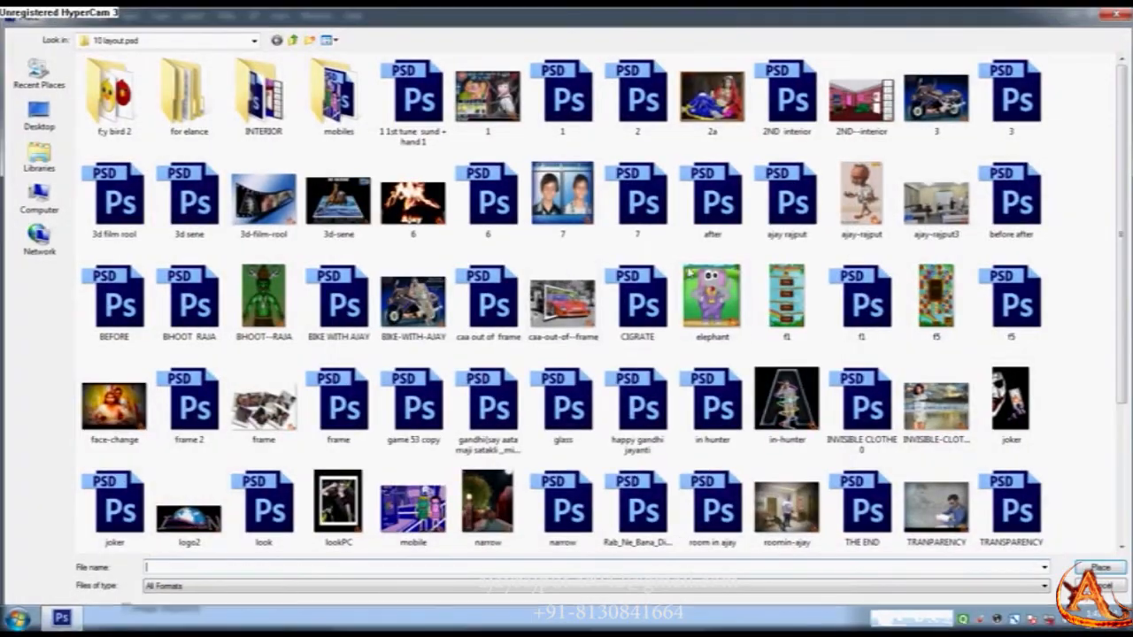
double_click(937, 97)
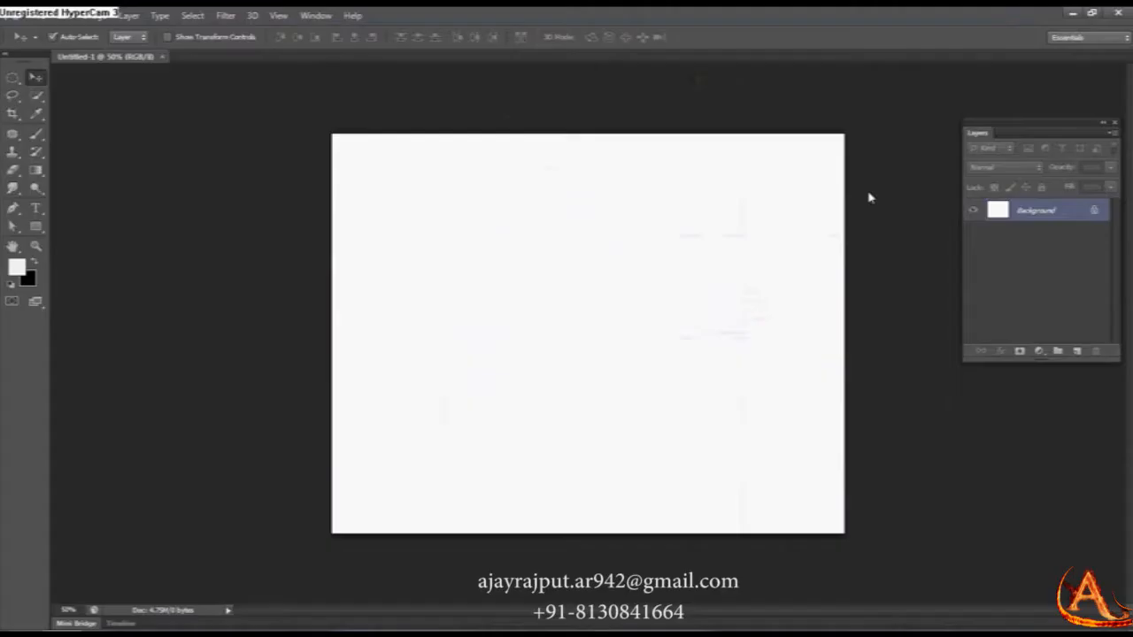
key(Return)
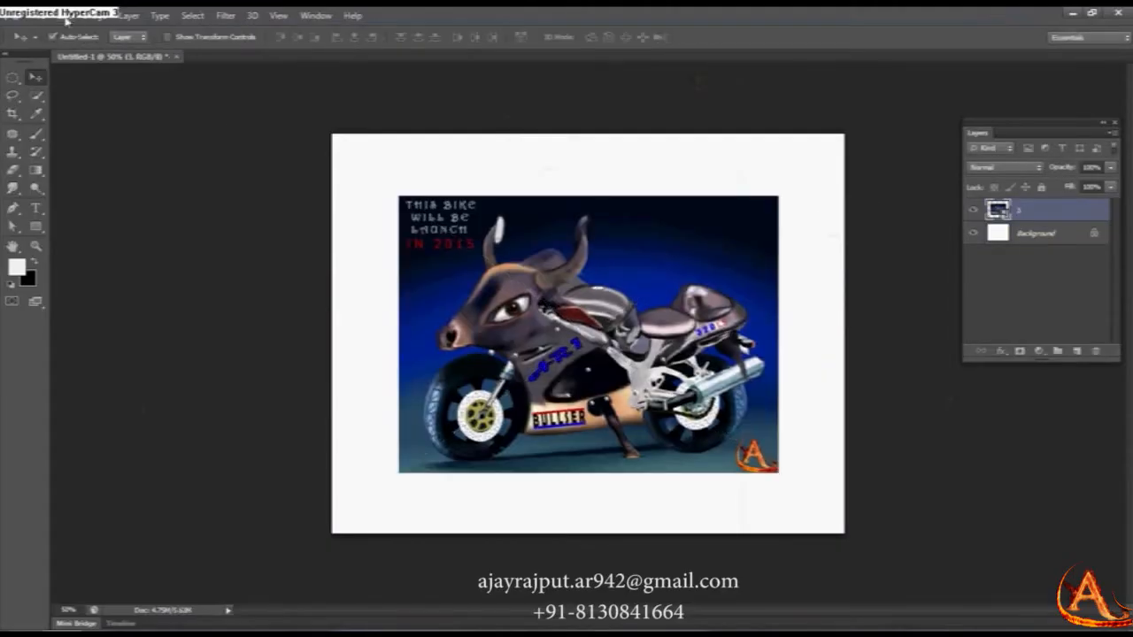
click(37, 15)
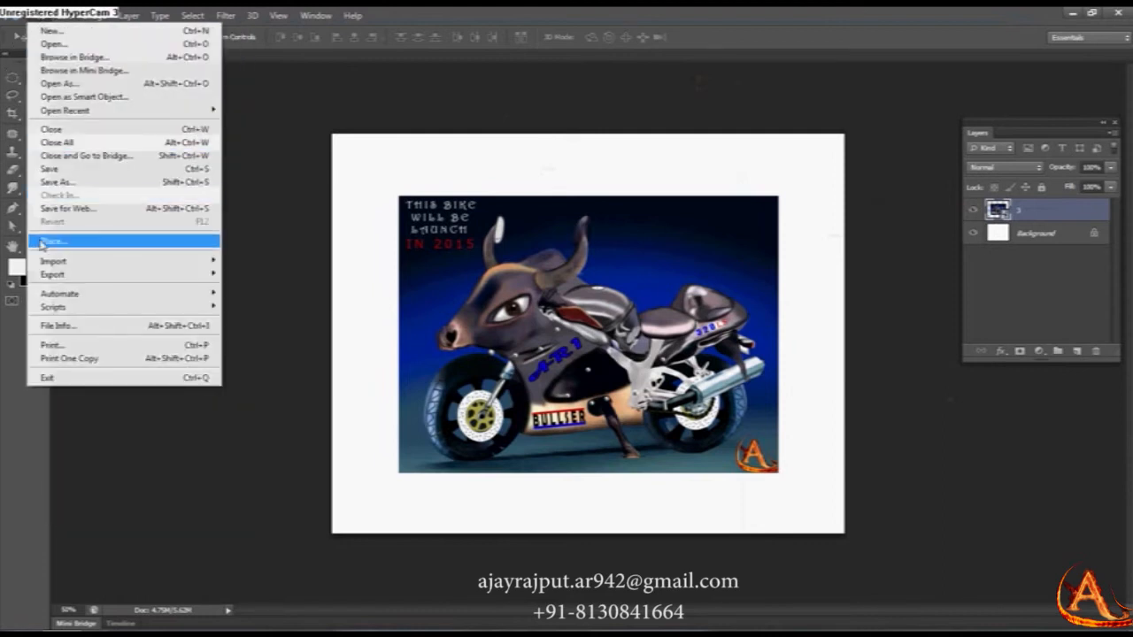
mouse_move(67, 262)
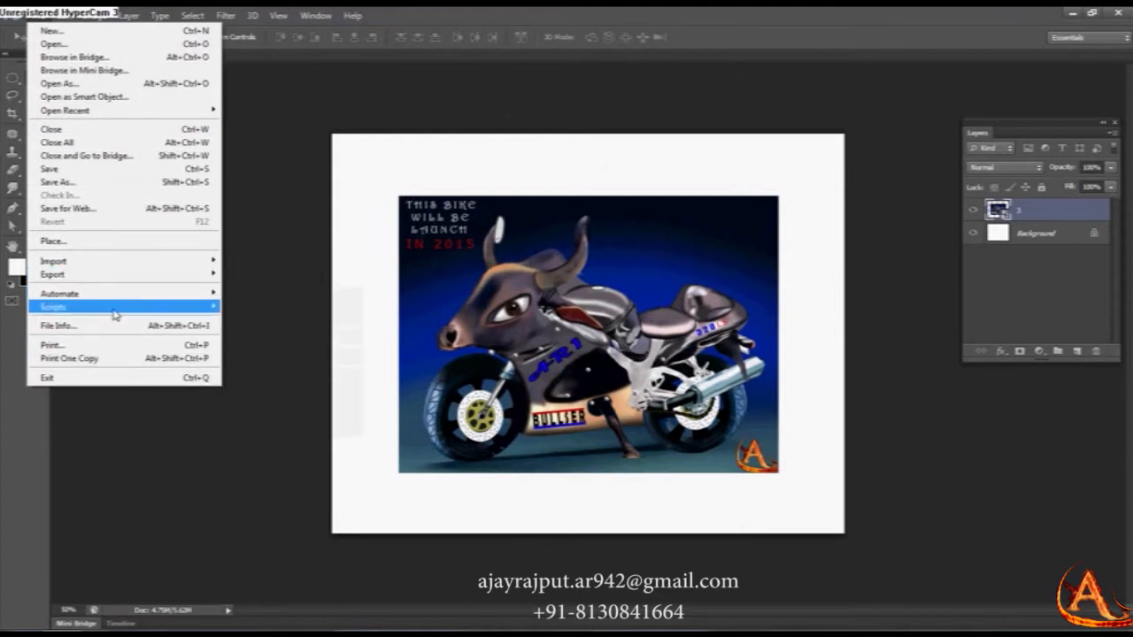
click(67, 16)
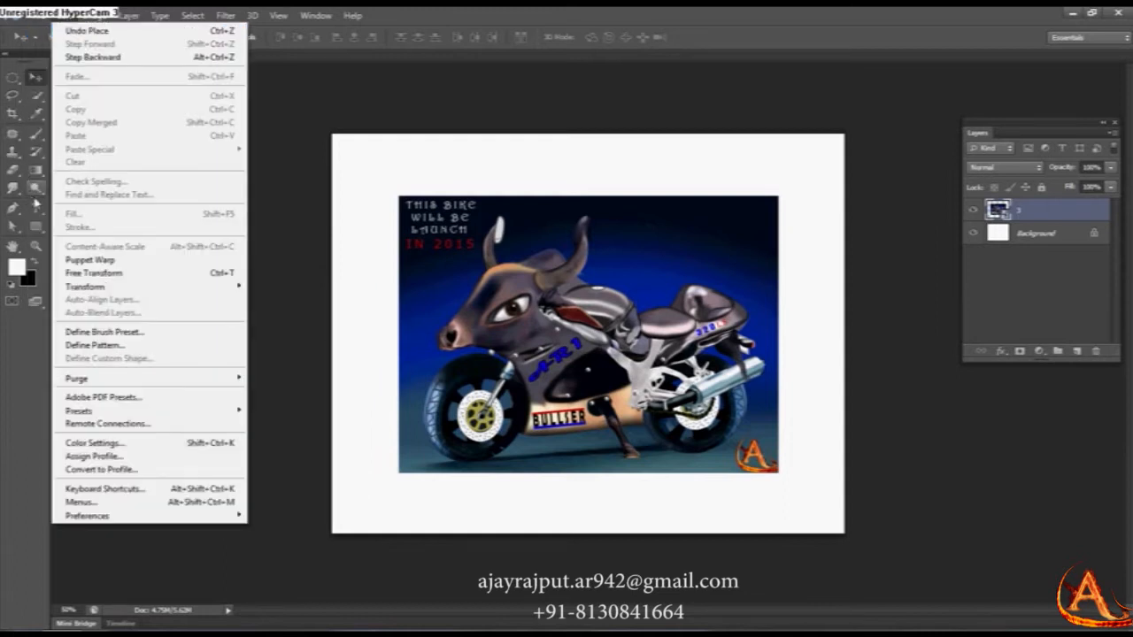
Step: Draw a rectangle shape about 162 by 160 px over the picture's upper-left corner and fill it with black
click(35, 227)
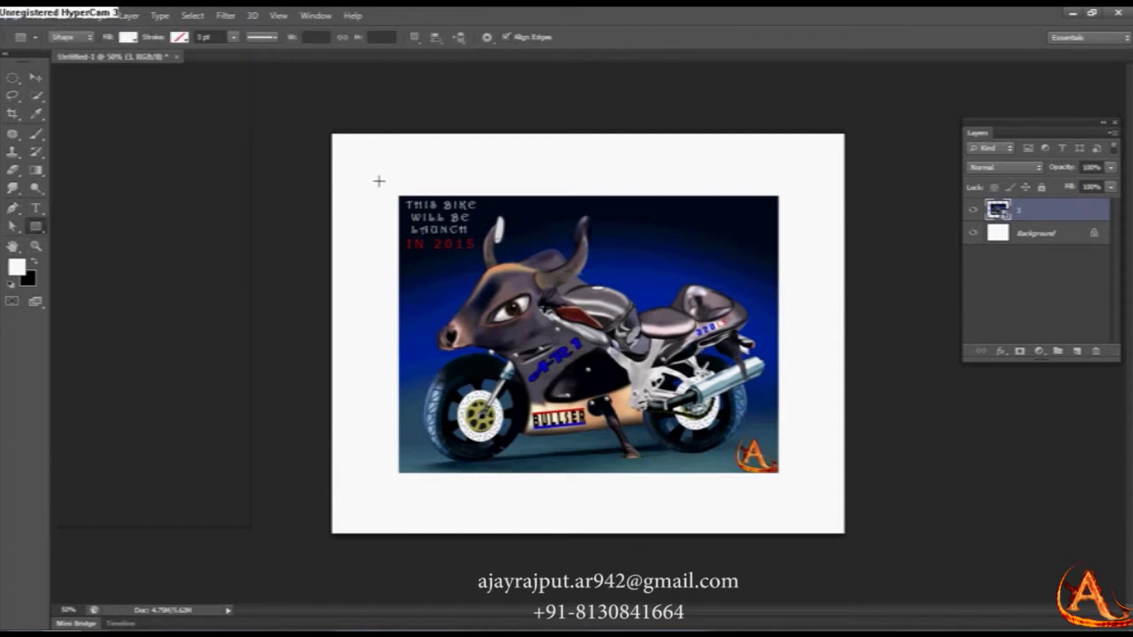
drag(373, 169, 431, 225)
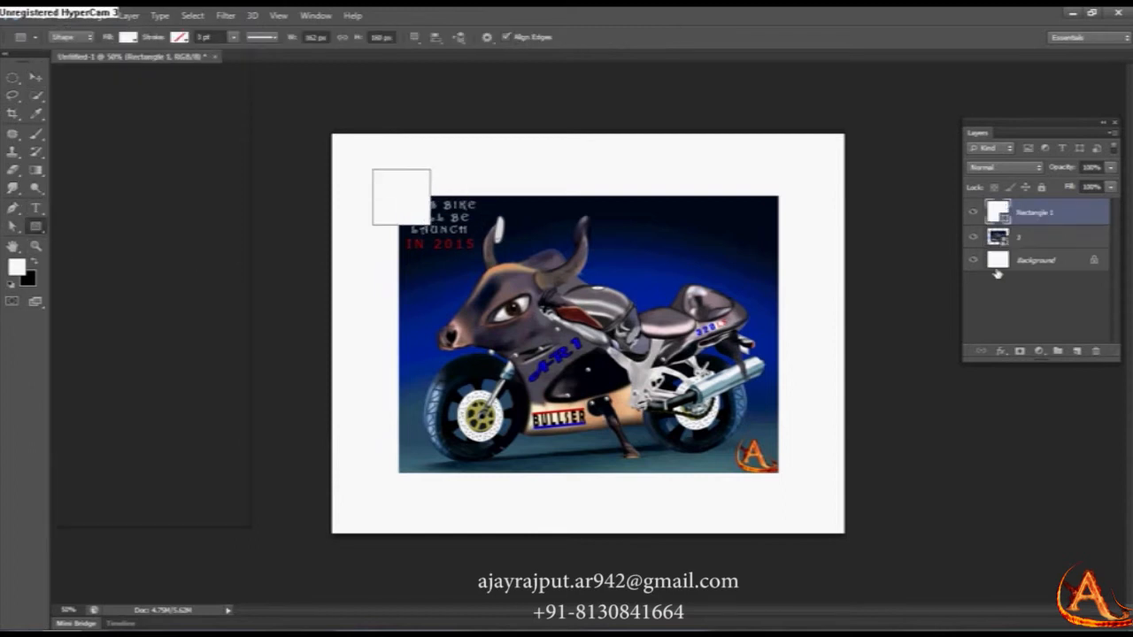
double_click(992, 212)
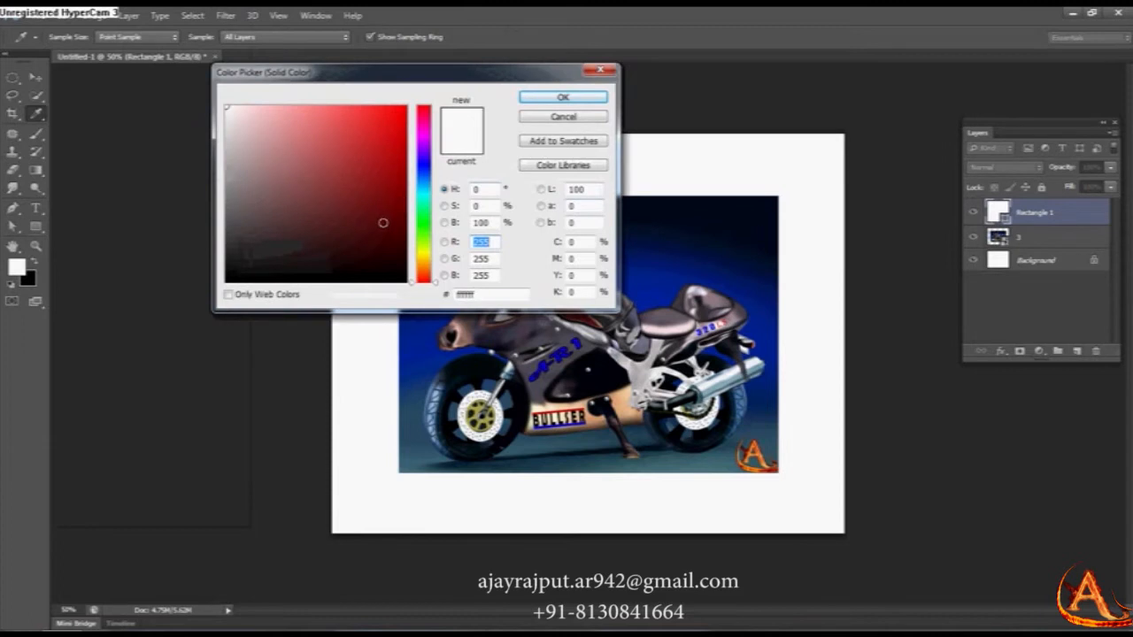
drag(387, 241, 413, 290)
click(575, 97)
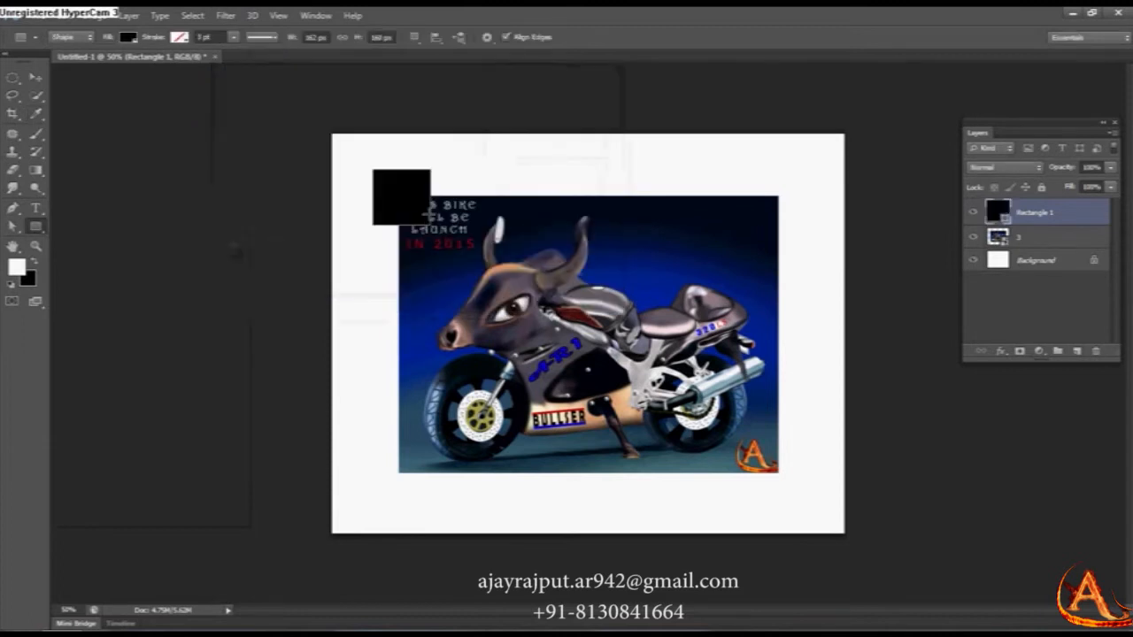
Step: Undo and redo the rectangle's black fill, and step back through the history to before the rectangle was drawn
click(62, 16)
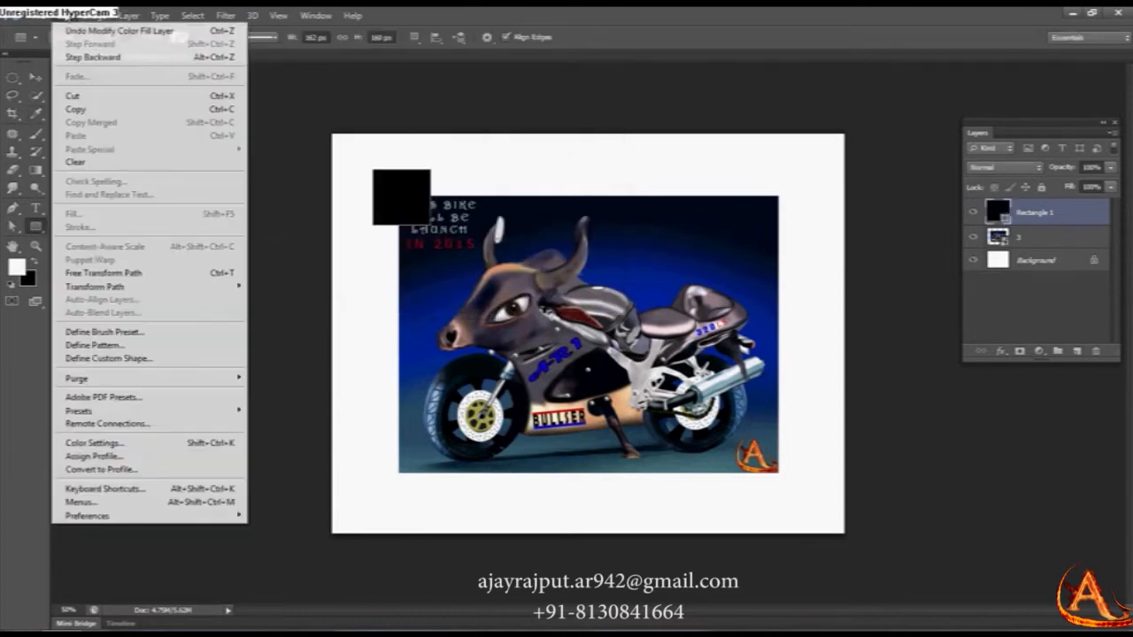
click(81, 34)
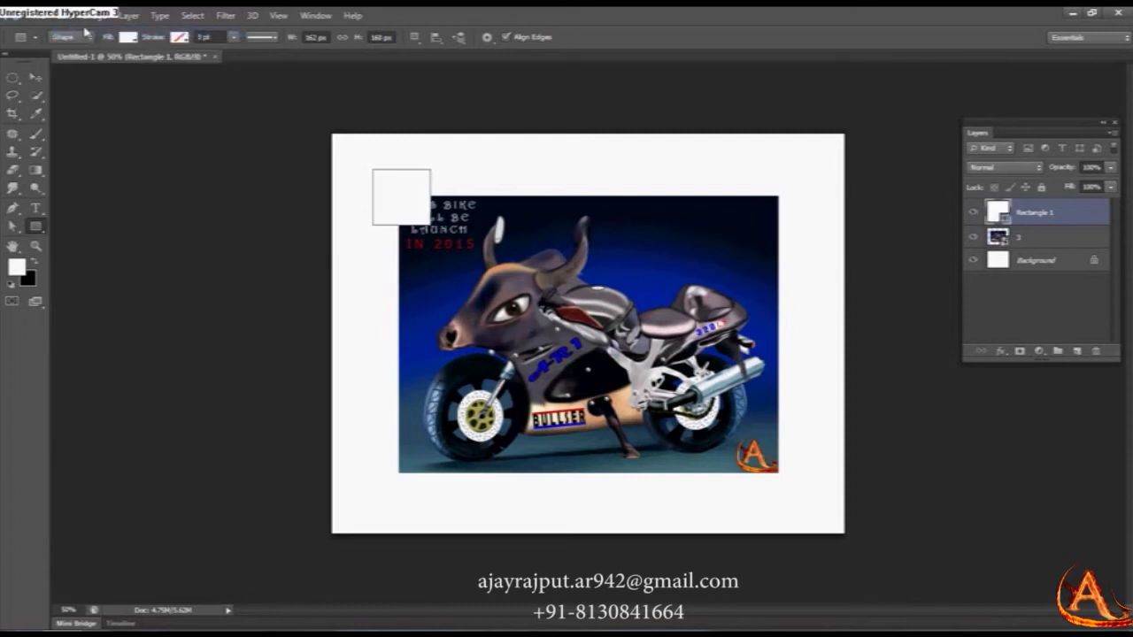
click(95, 16)
click(76, 33)
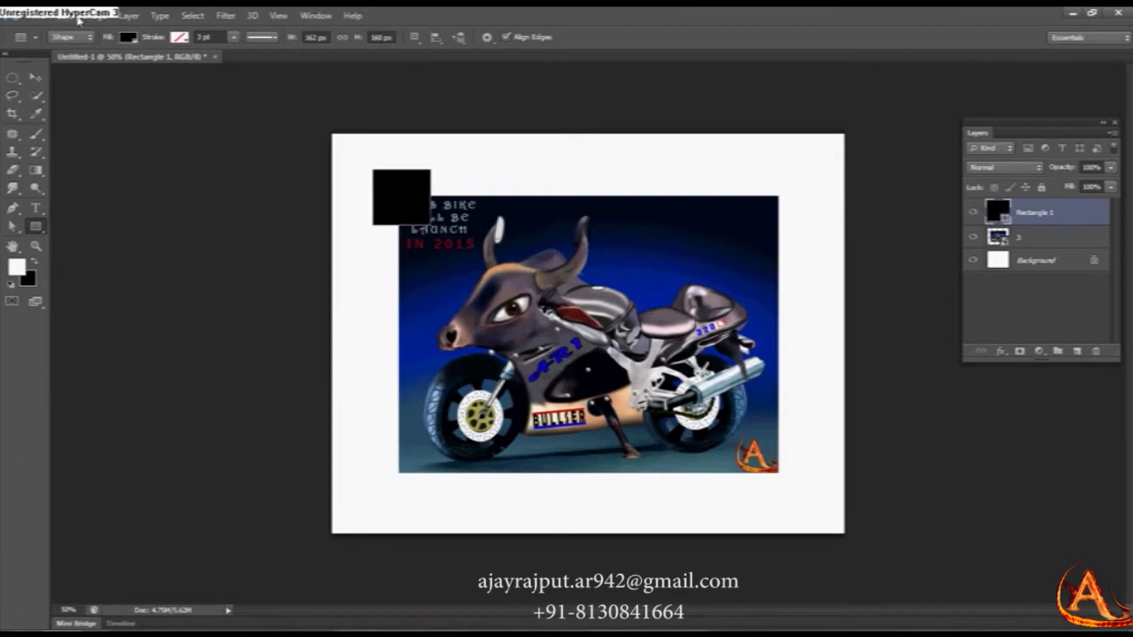
click(75, 16)
click(76, 58)
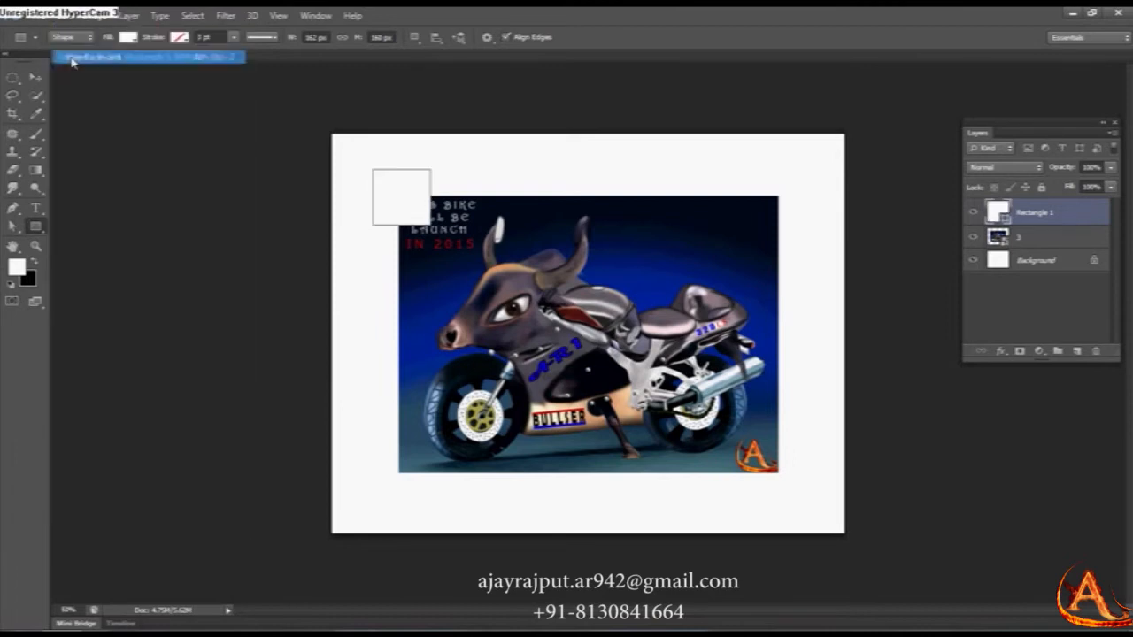
click(76, 16)
click(76, 53)
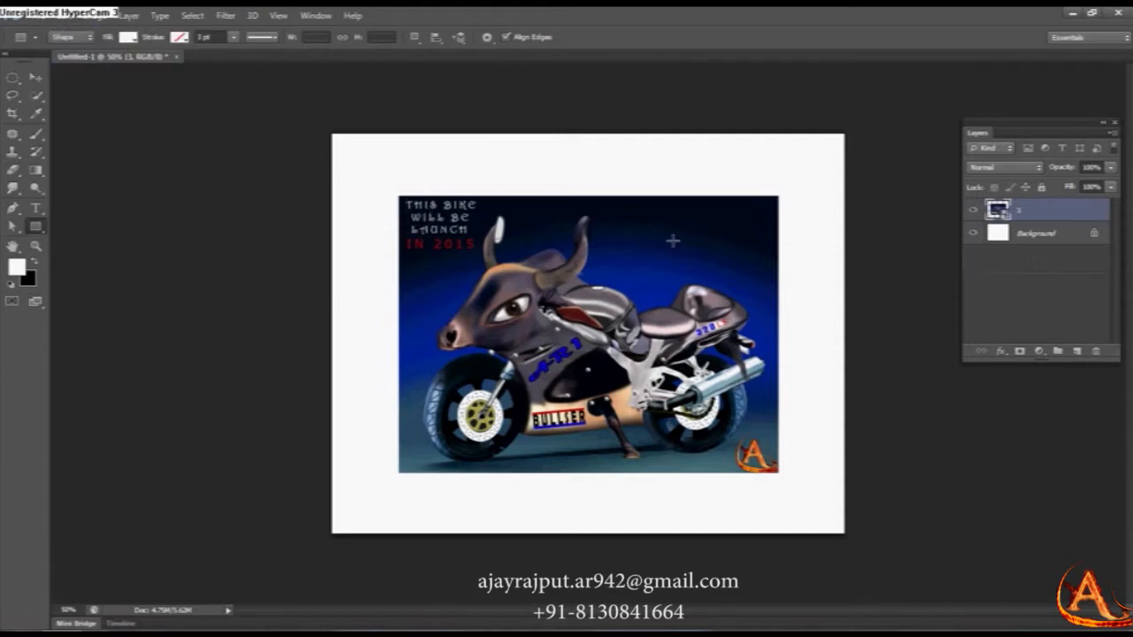
Step: Try Puppet Warp on the motorcycle layer by pinning and shifting the mesh, and undo the distortion before leaving the warp
click(65, 18)
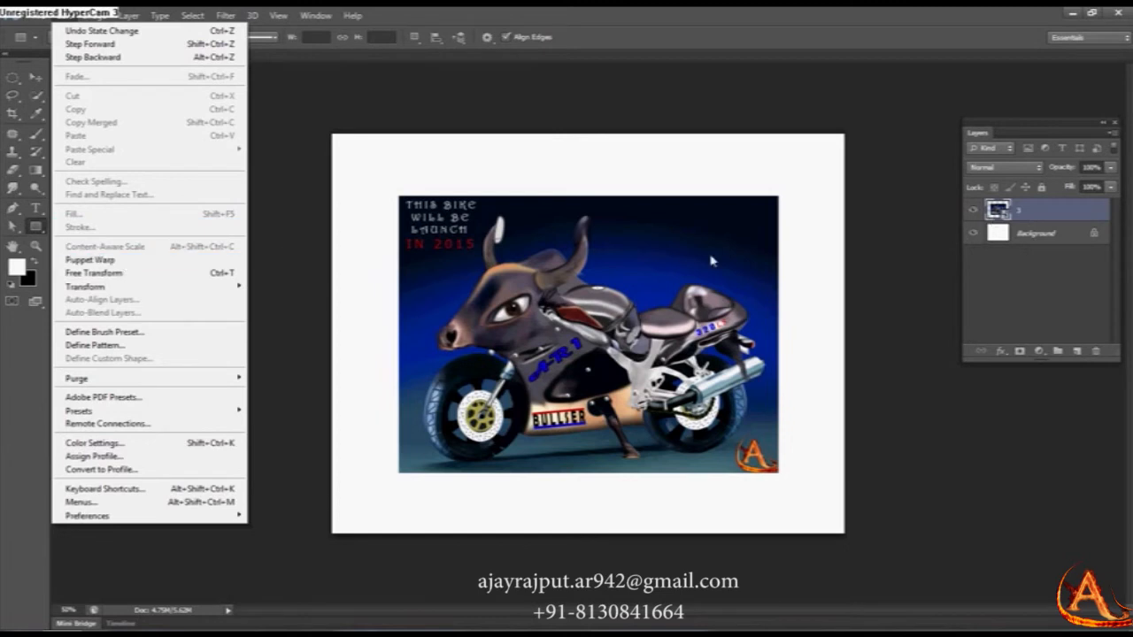
click(111, 261)
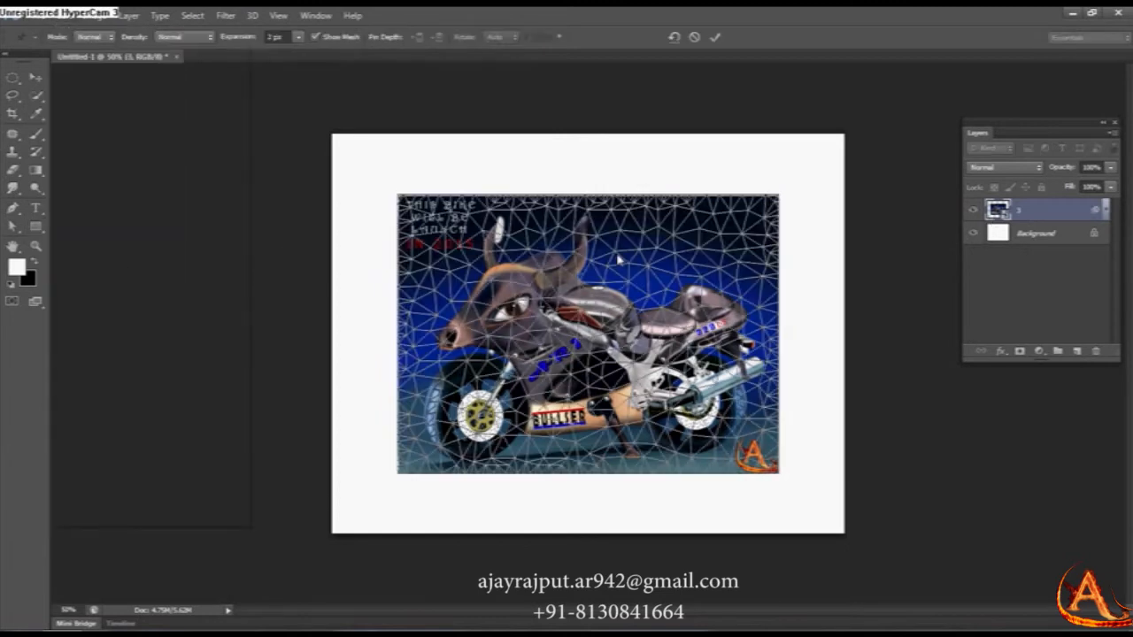
click(581, 287)
drag(582, 286, 603, 285)
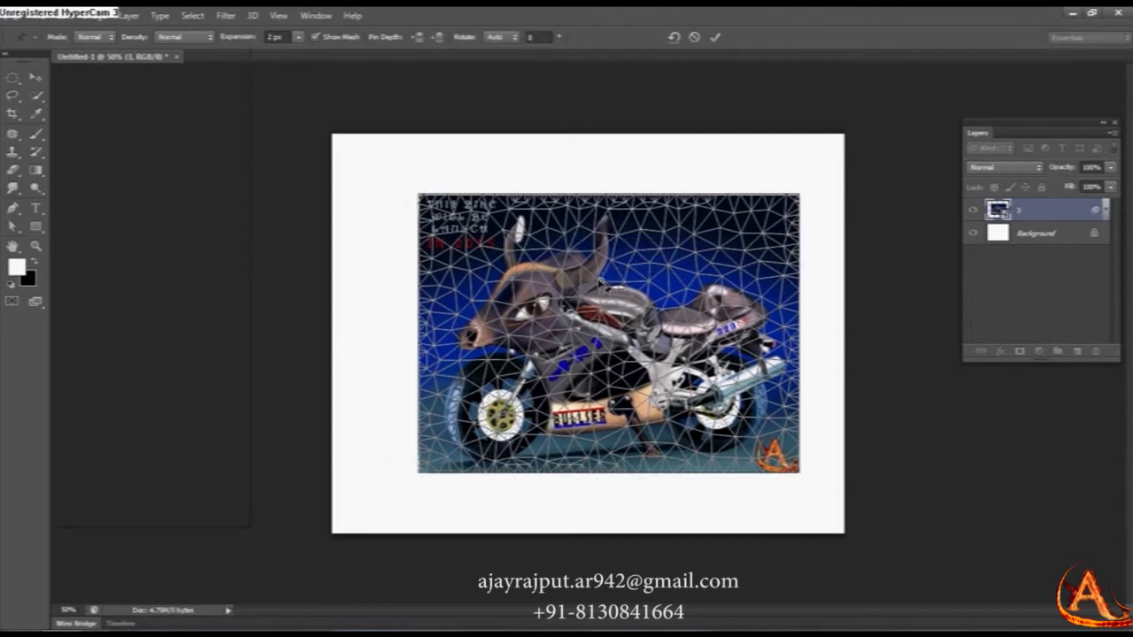
click(591, 285)
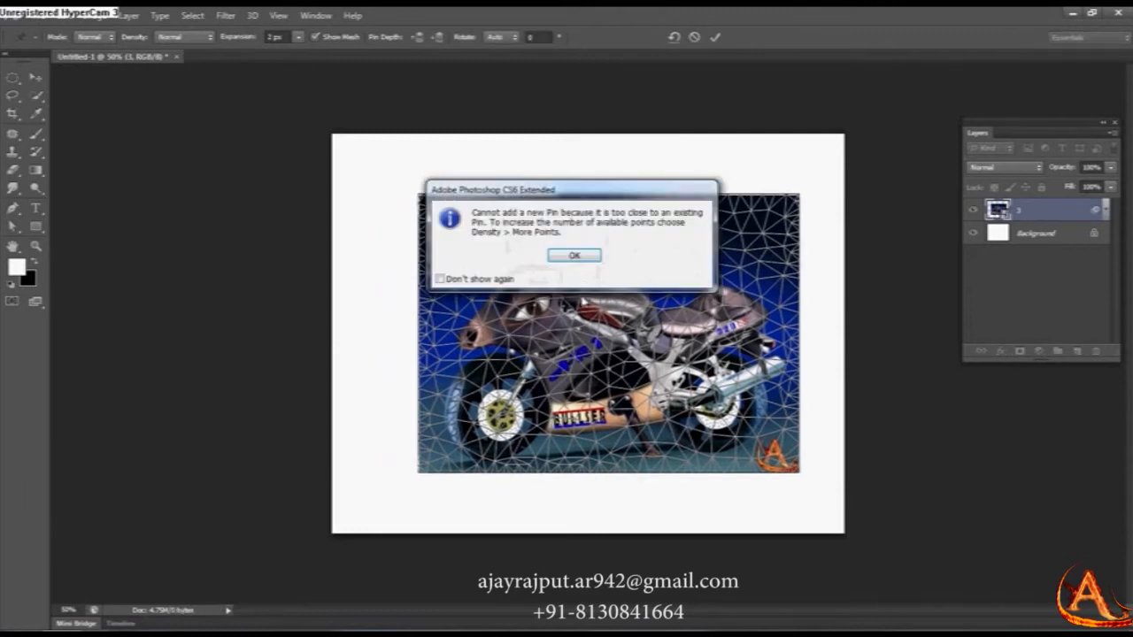
click(595, 258)
drag(603, 283, 606, 296)
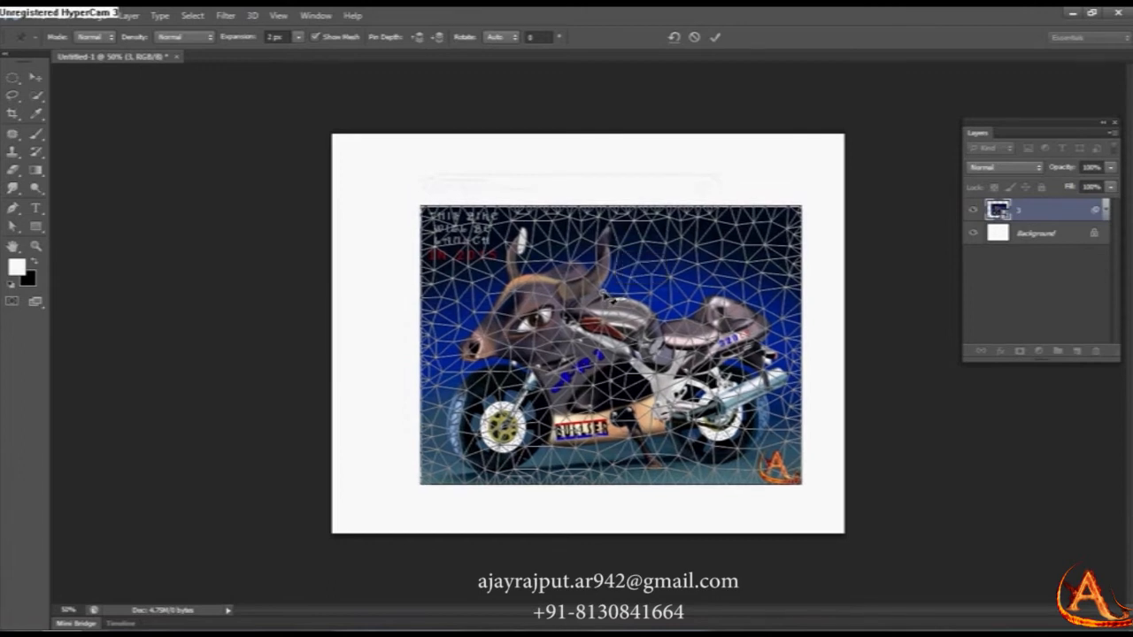
click(610, 284)
click(576, 259)
key(ctrl+z)
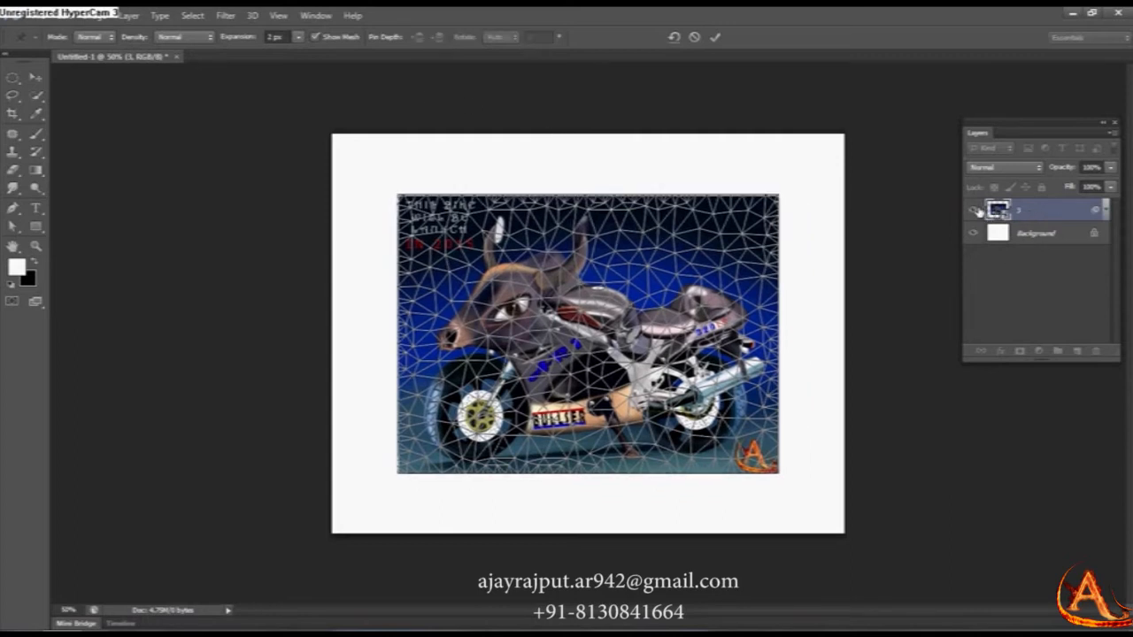
key(Escape)
Step: Delete and restore the motorcycle layer, and remove its Puppet Warp smart filter
key(Delete)
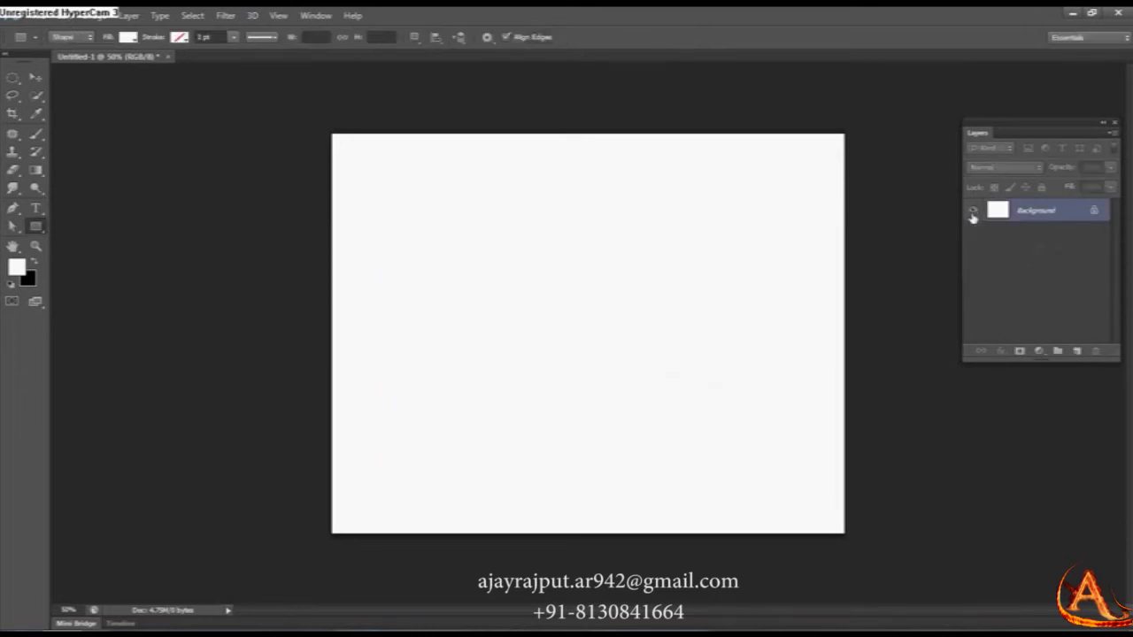
key(ctrl+z)
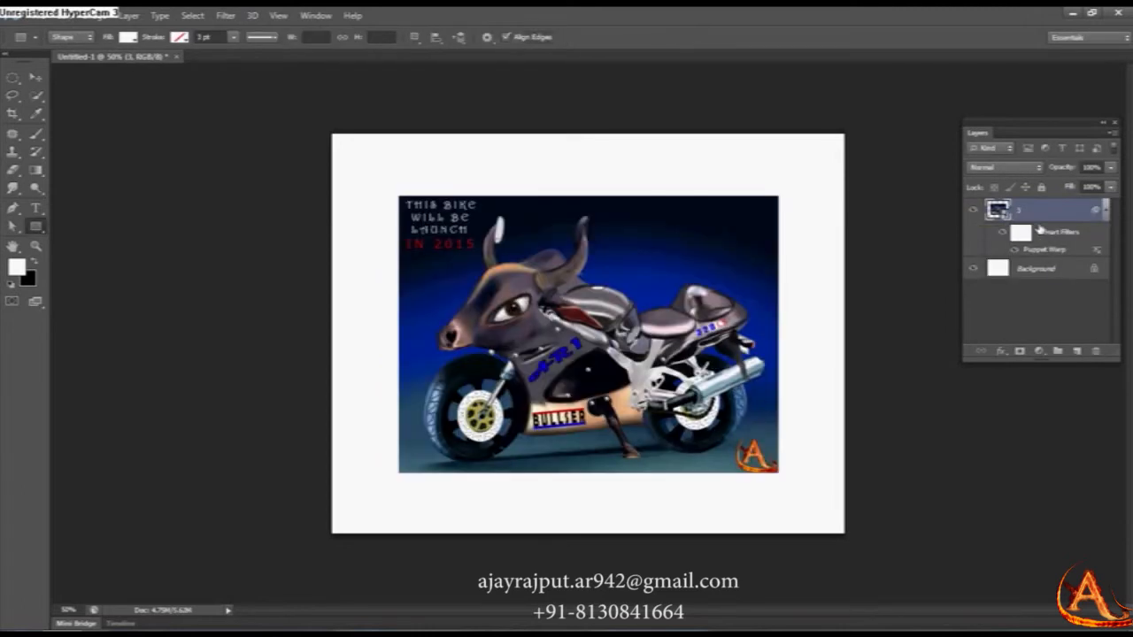
drag(1064, 235, 1096, 352)
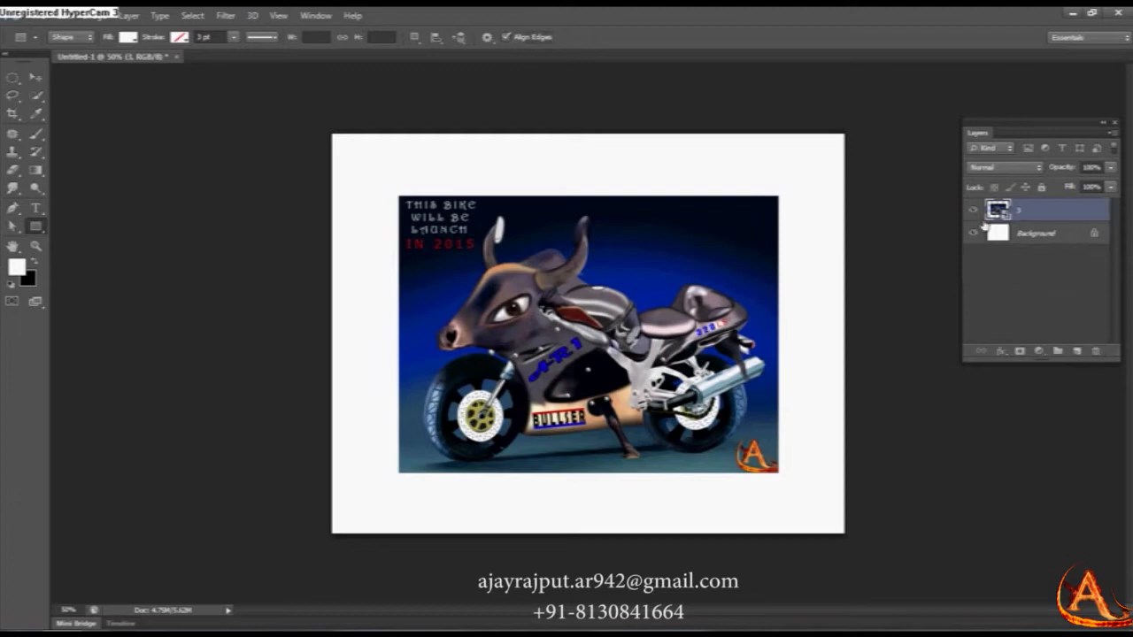
click(974, 213)
click(974, 213)
Step: Review the document's pixel dimensions and resolution in the Image Size settings, and close them without changes
click(71, 18)
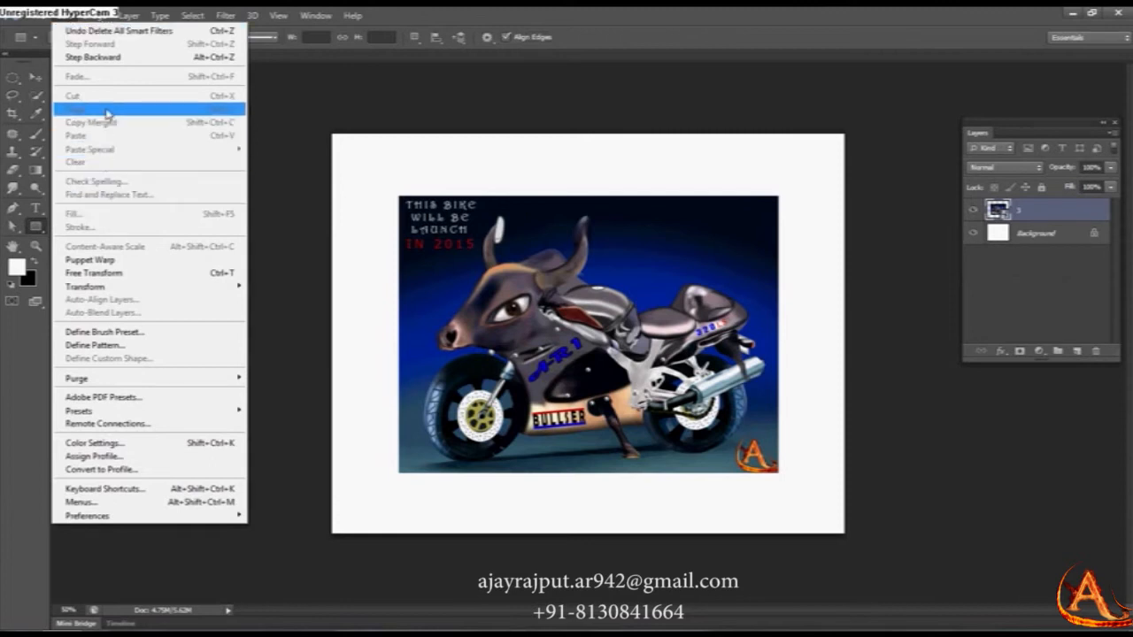
mouse_move(101, 17)
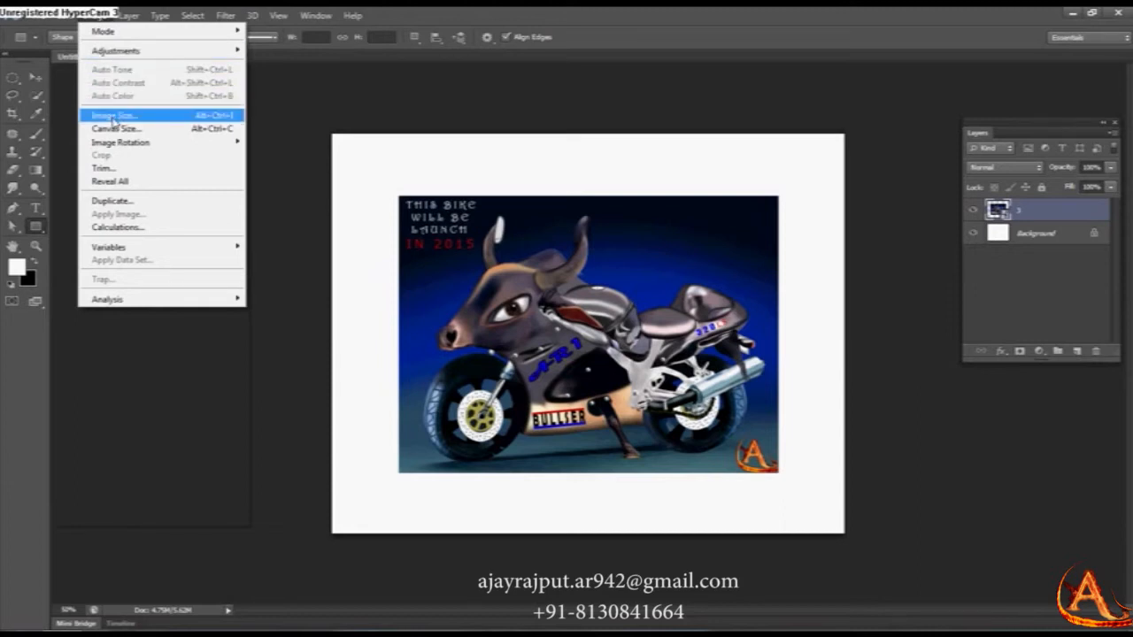
click(113, 116)
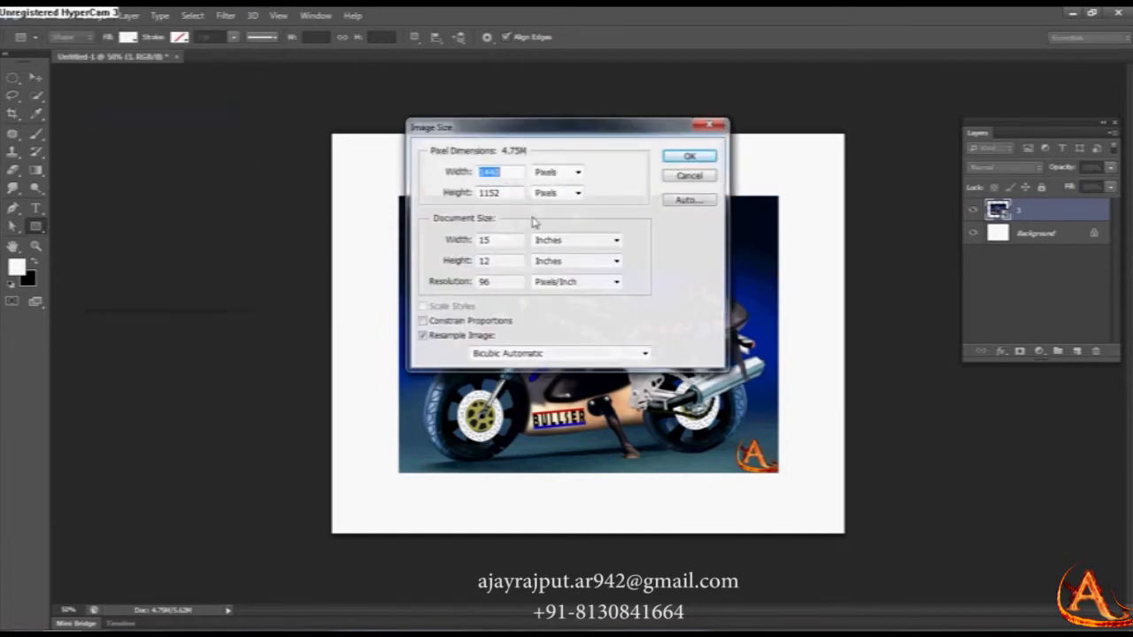
double_click(498, 284)
double_click(495, 193)
click(687, 174)
Step: Try widening the canvas by a relative 5 inches with the anchor at middle right, and undo the canvas extension
click(99, 15)
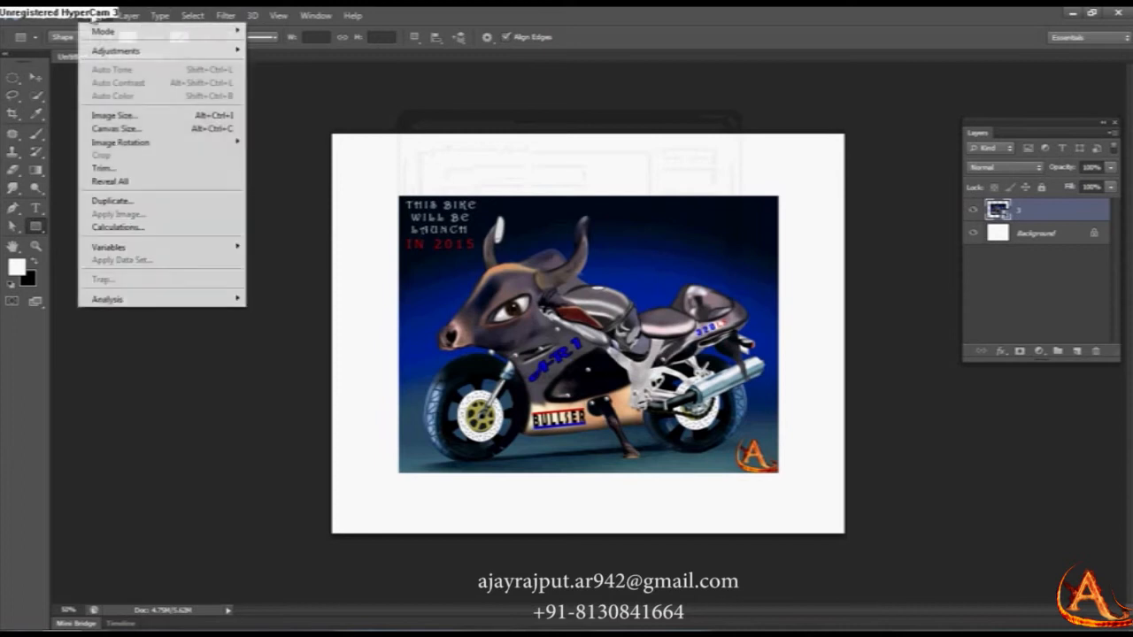
click(124, 131)
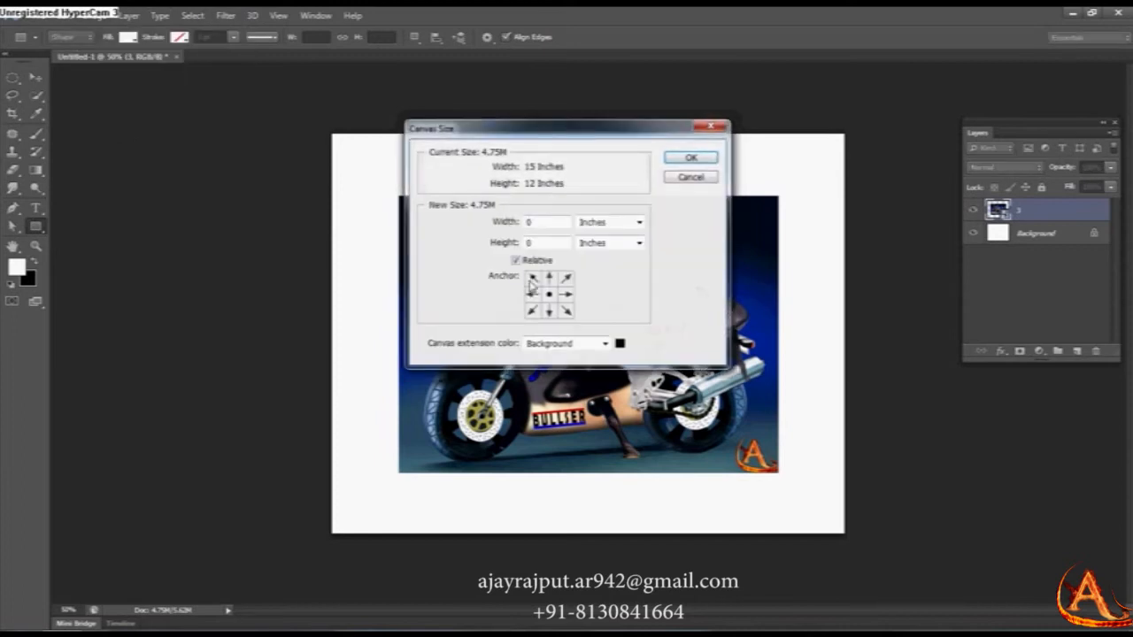
drag(630, 128, 867, 235)
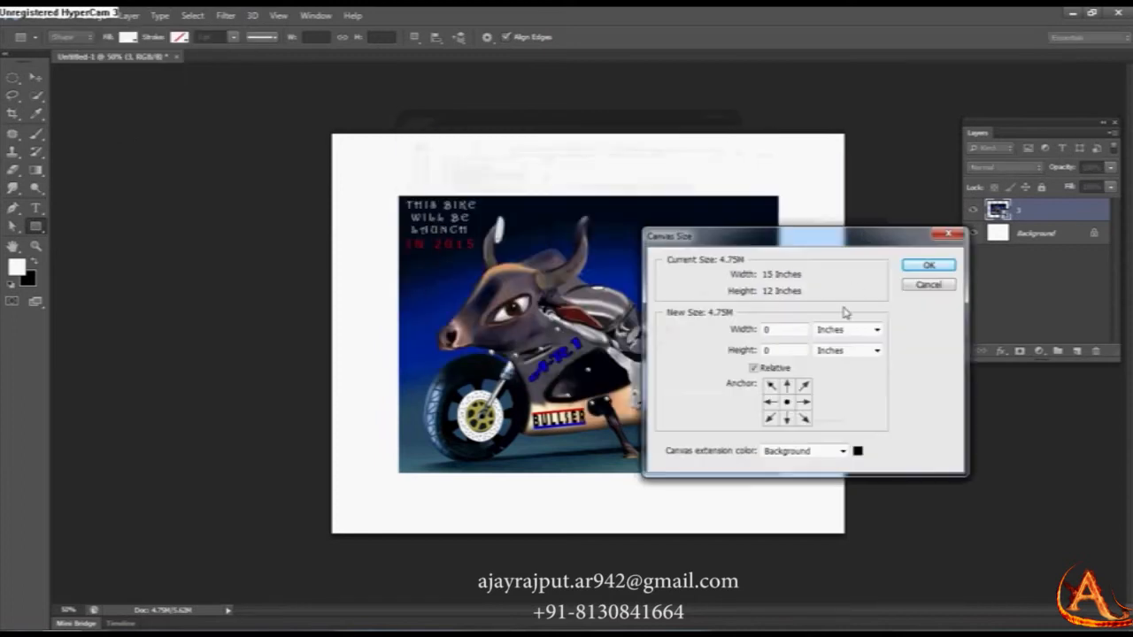
click(803, 402)
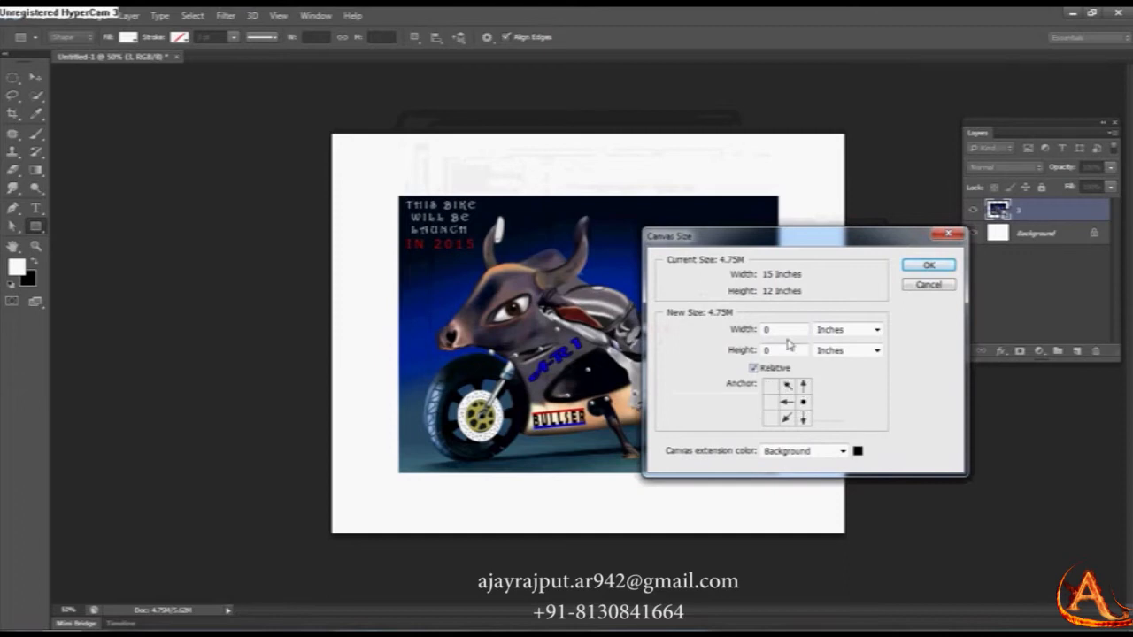
drag(787, 329, 538, 333)
text(5)
click(927, 266)
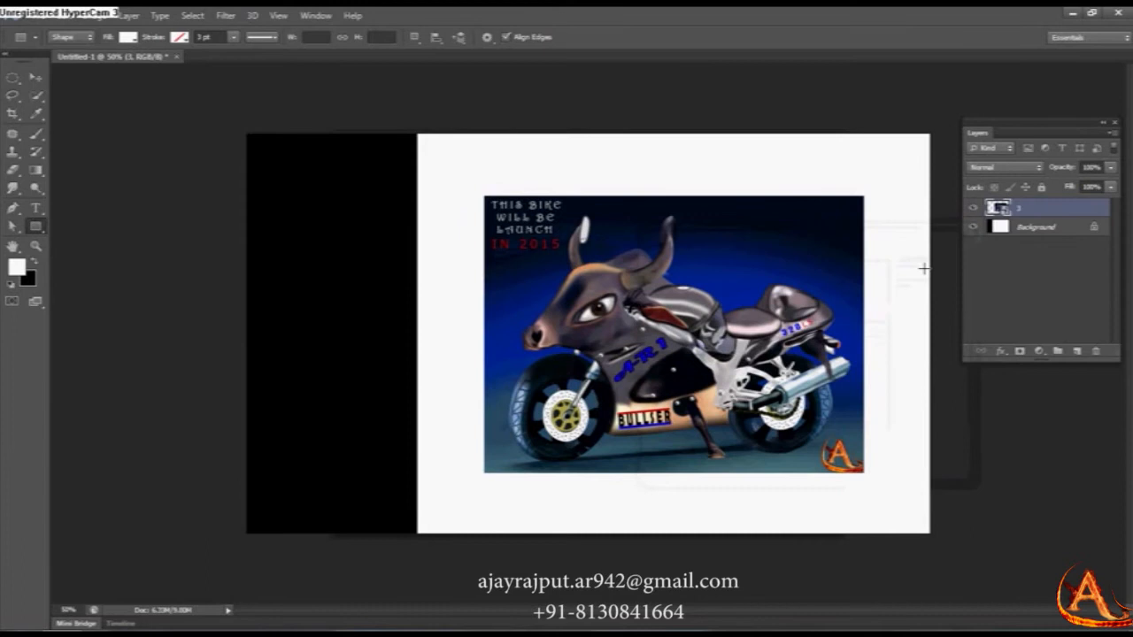
key(ctrl+z)
Step: Duplicate the motorcycle layer within the same document under the default copy name, and remove the duplicate again
click(99, 15)
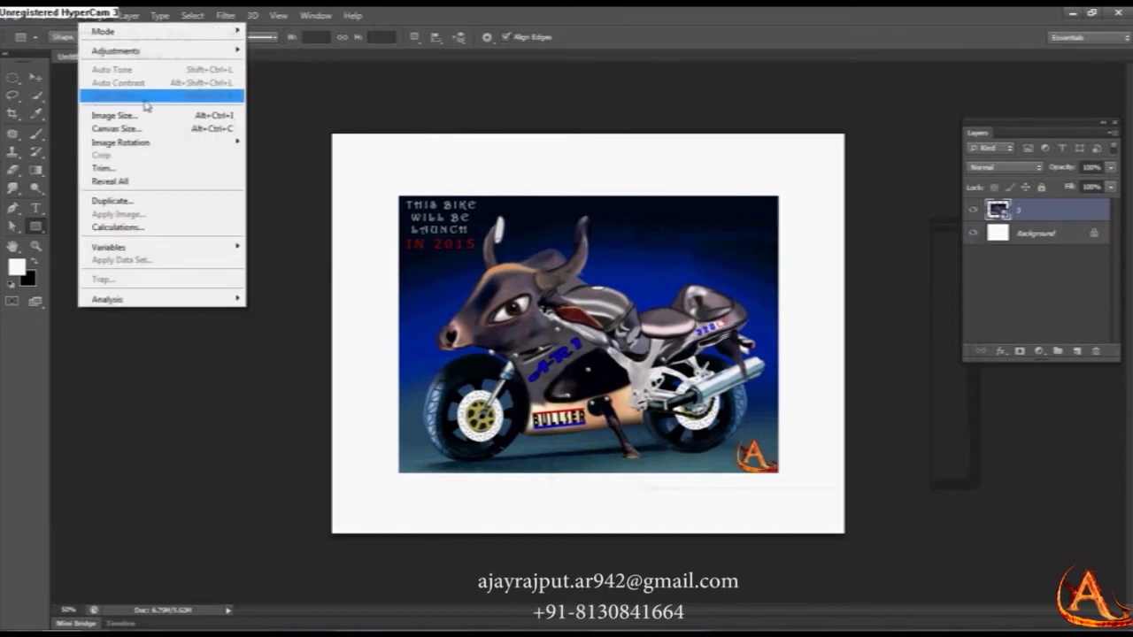
mouse_move(152, 142)
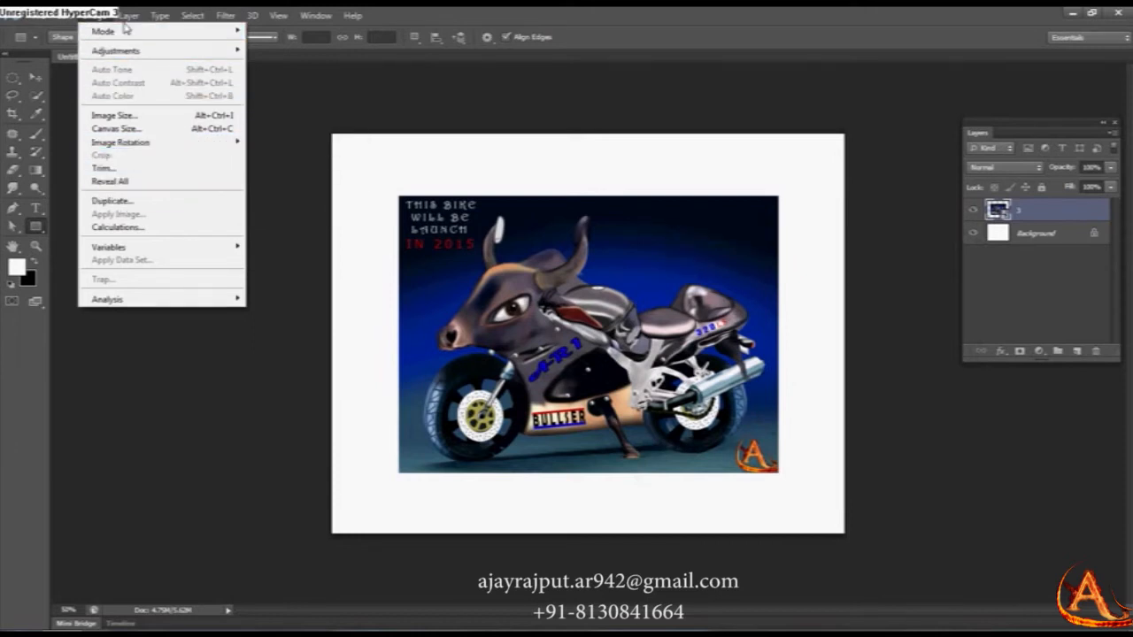
mouse_move(128, 27)
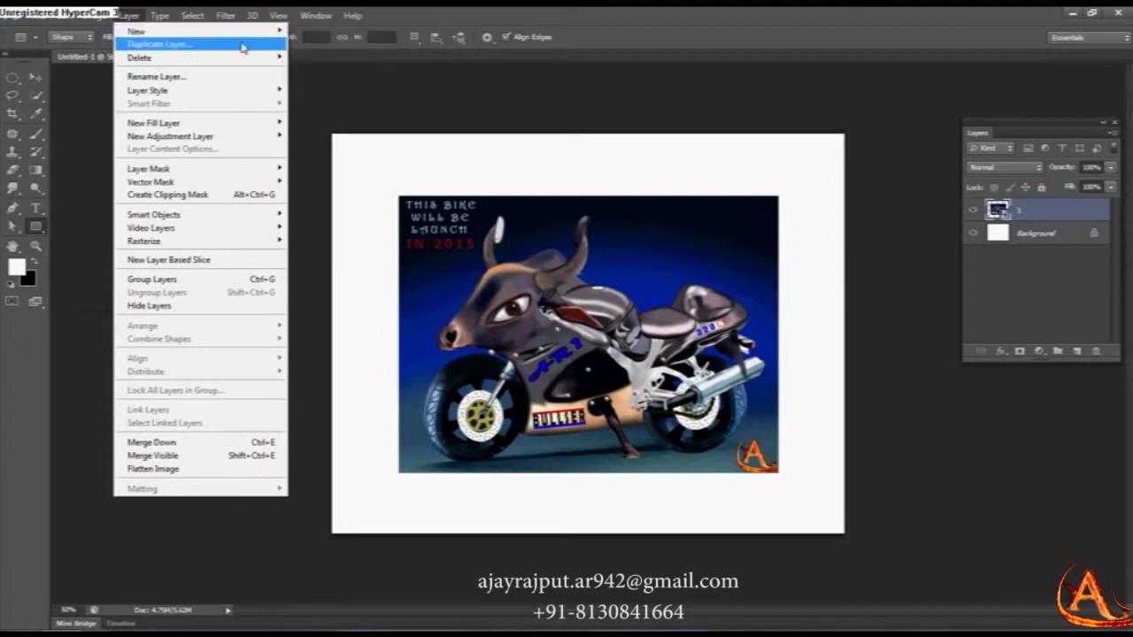
click(177, 46)
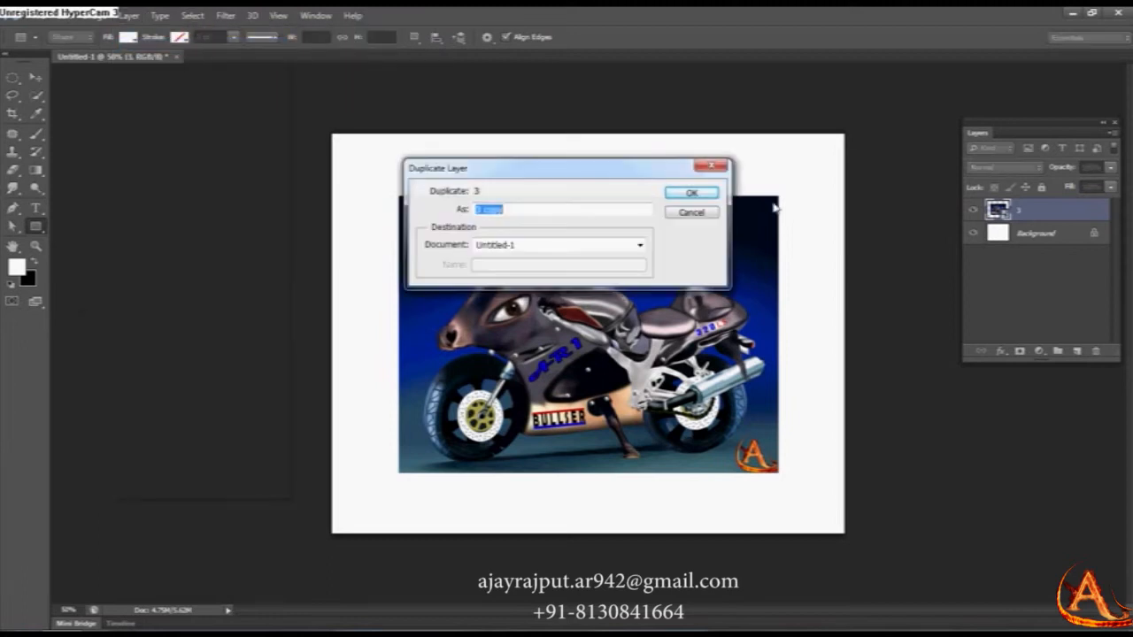
click(691, 193)
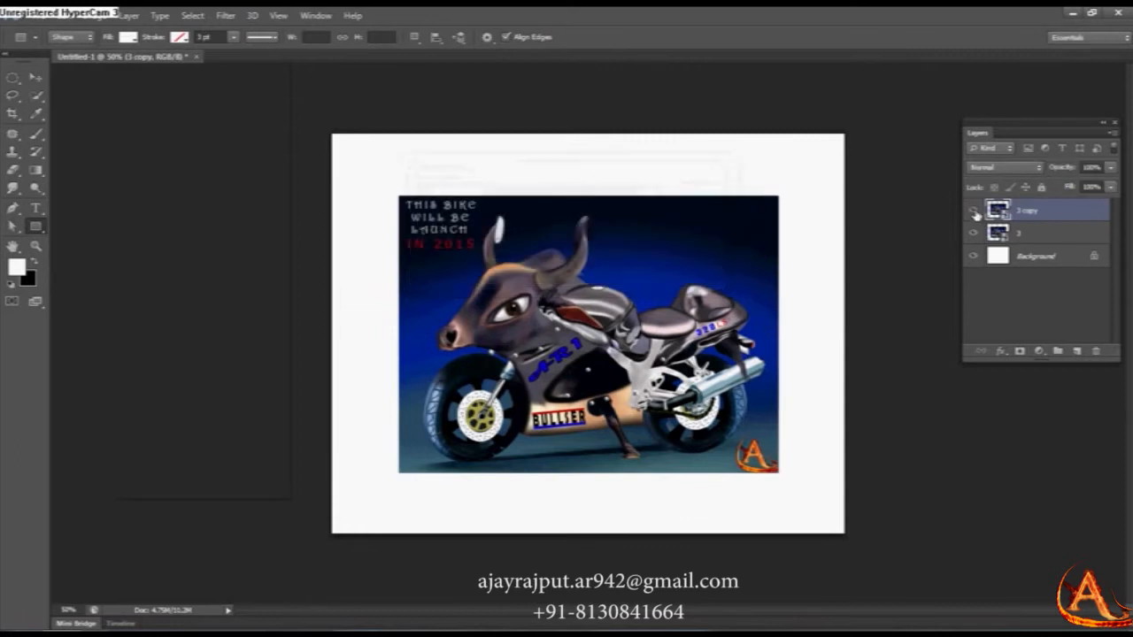
key(ctrl+e)
Step: Try a solid color fill layer over the motorcycle picture in pink and other red shades, and cancel it
click(130, 15)
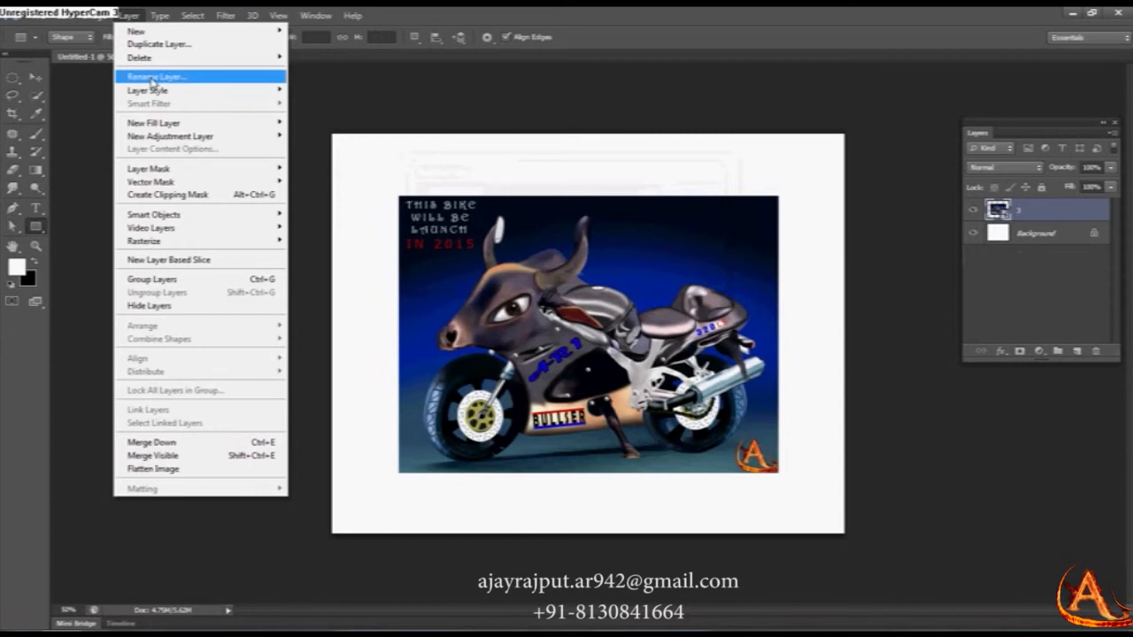
mouse_move(178, 124)
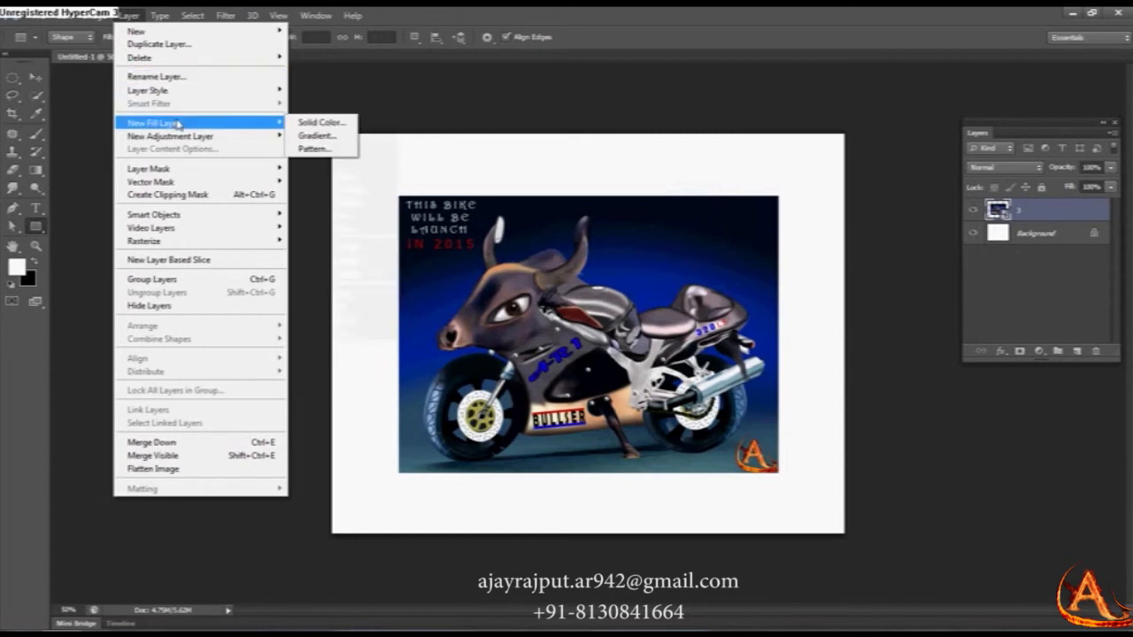
click(317, 124)
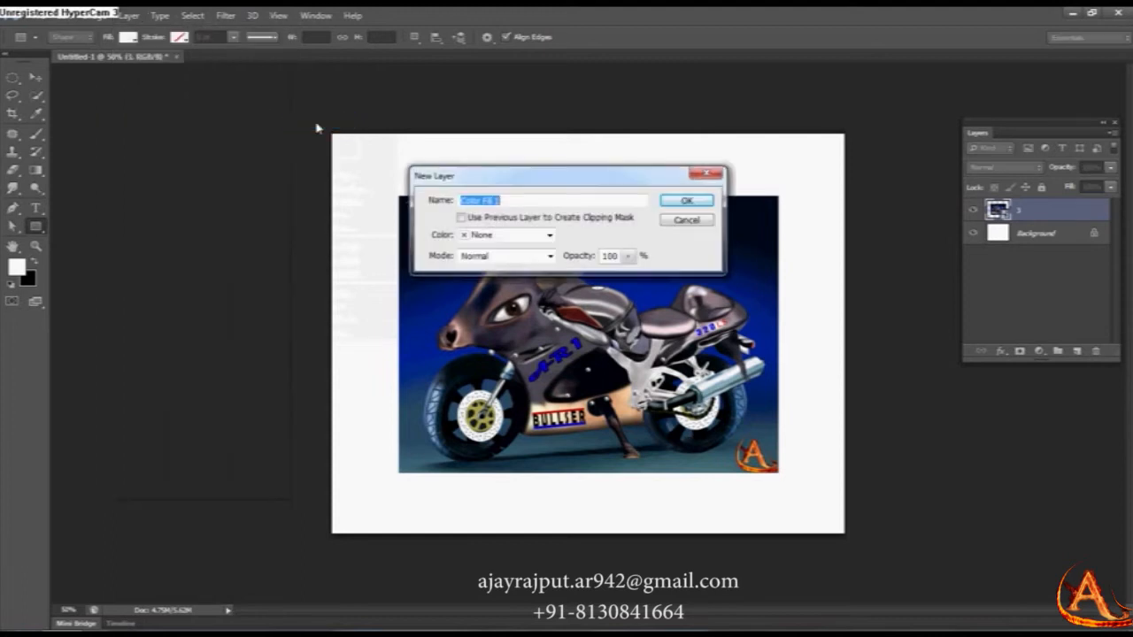
click(678, 200)
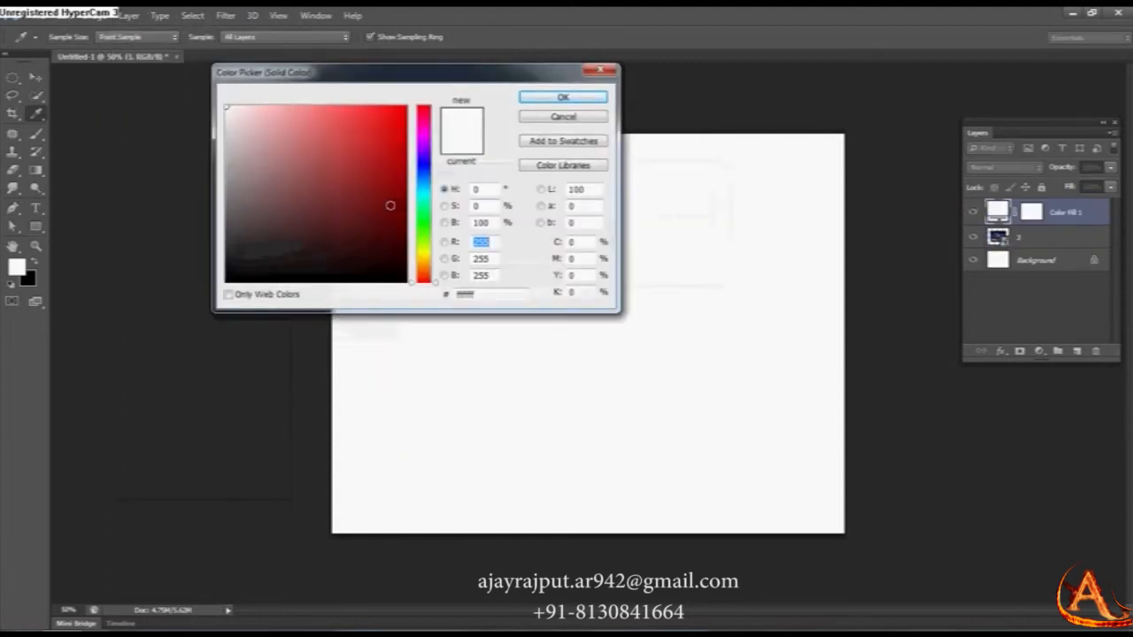
click(404, 115)
click(249, 104)
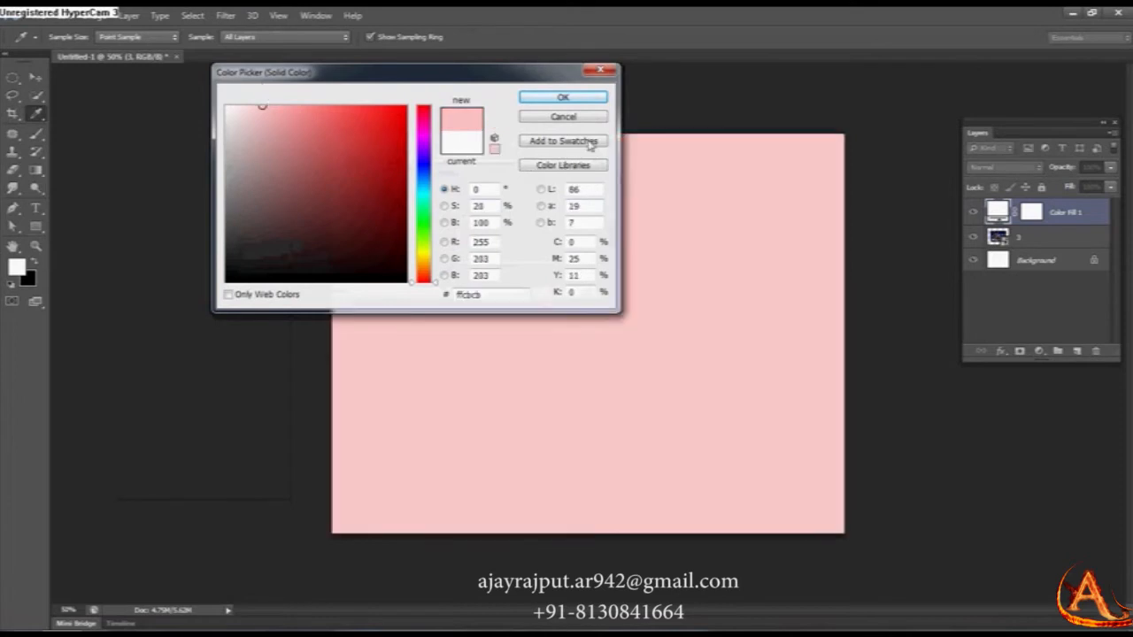
drag(250, 104, 388, 165)
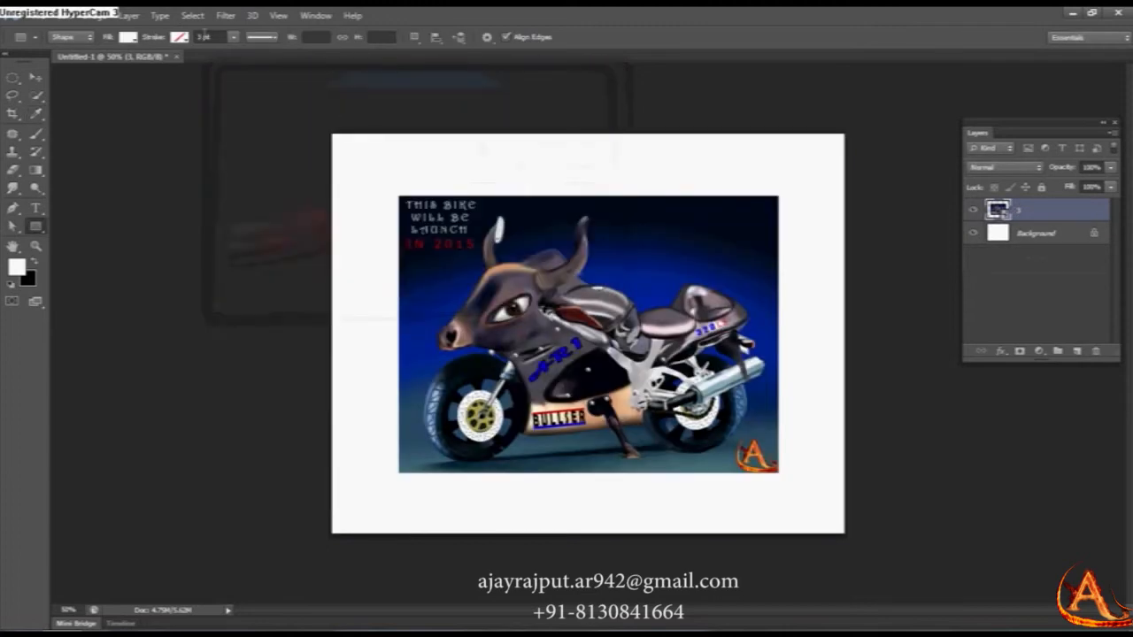
click(131, 16)
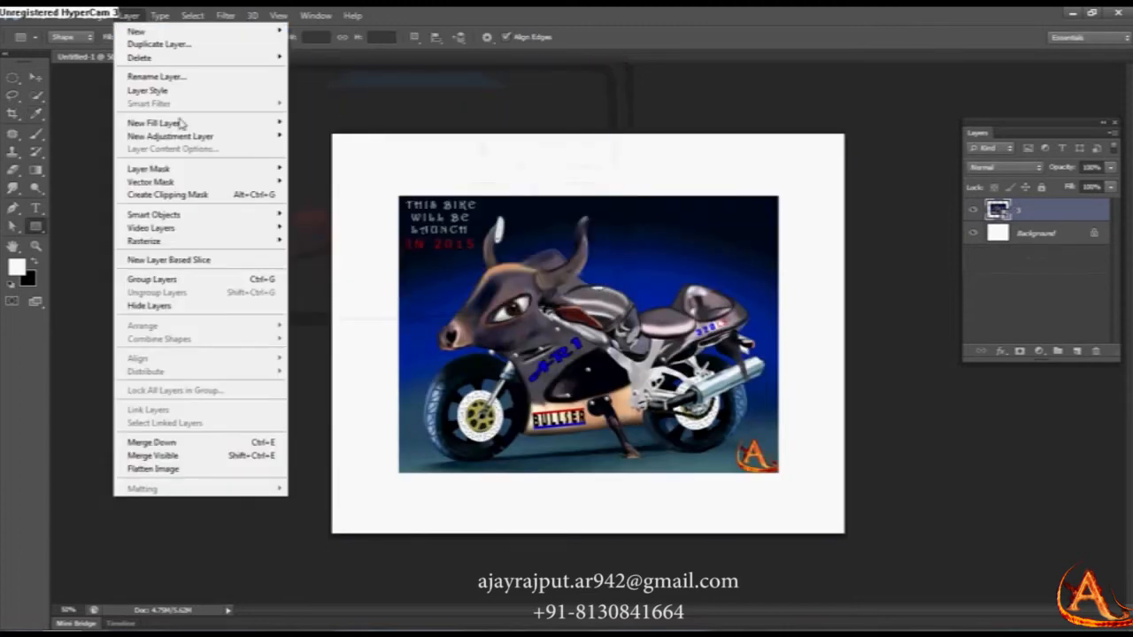
mouse_move(176, 215)
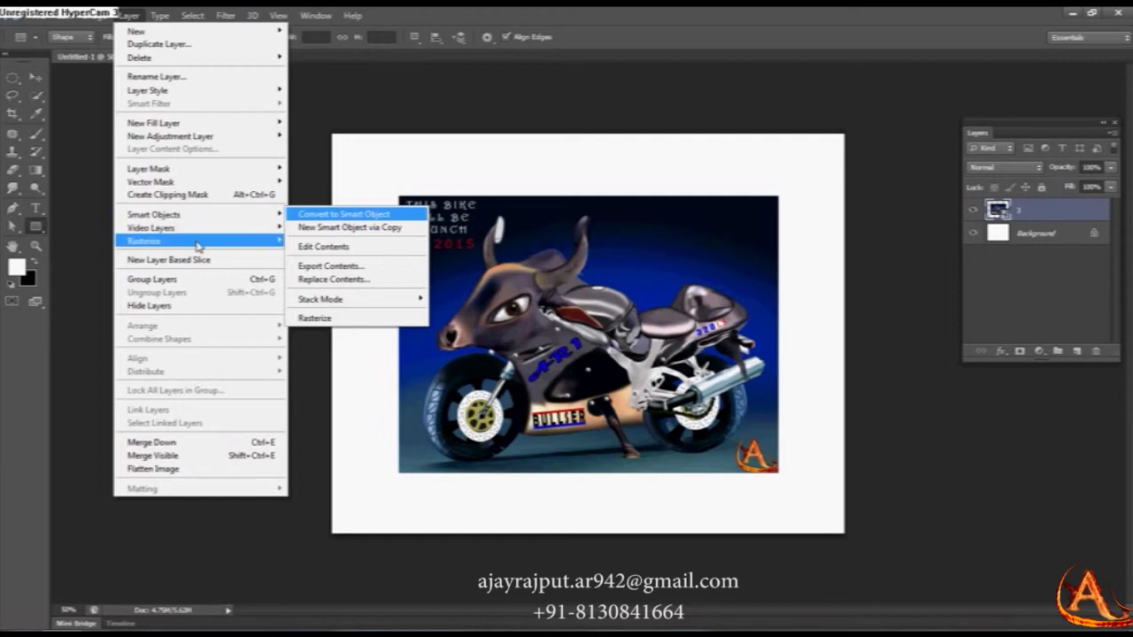
mouse_move(198, 242)
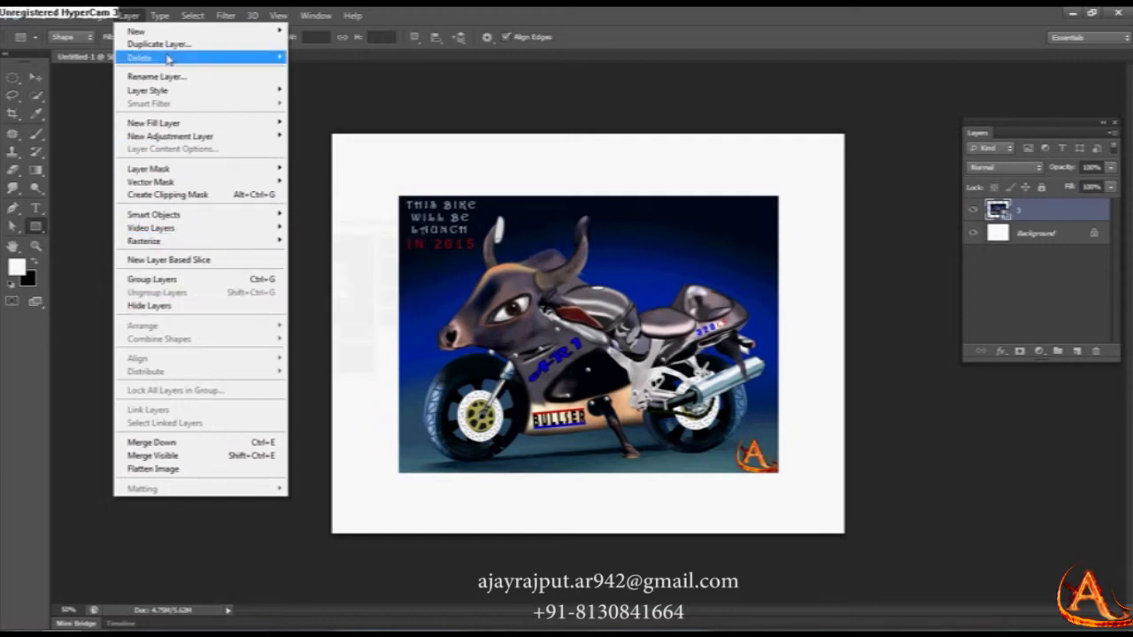
mouse_move(159, 17)
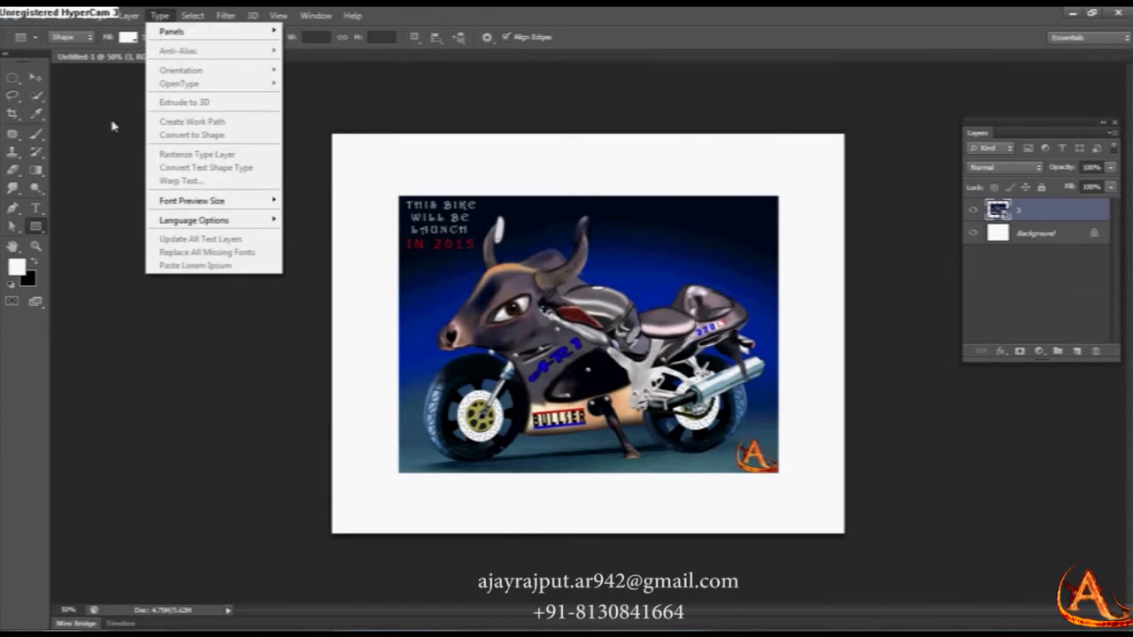
Step: Add the sample text "zfvgdhfgjghk" above the picture's upper-left corner and set its orientation to vertical
click(36, 208)
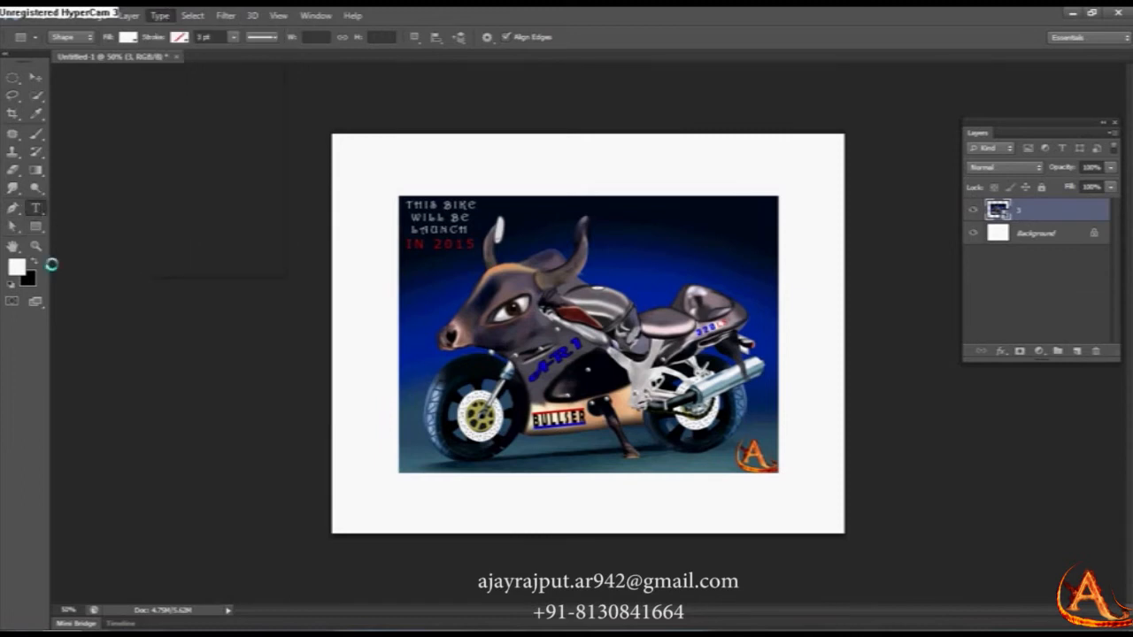
click(415, 169)
text(zfxgdhfgjghk)
drag(497, 168, 339, 162)
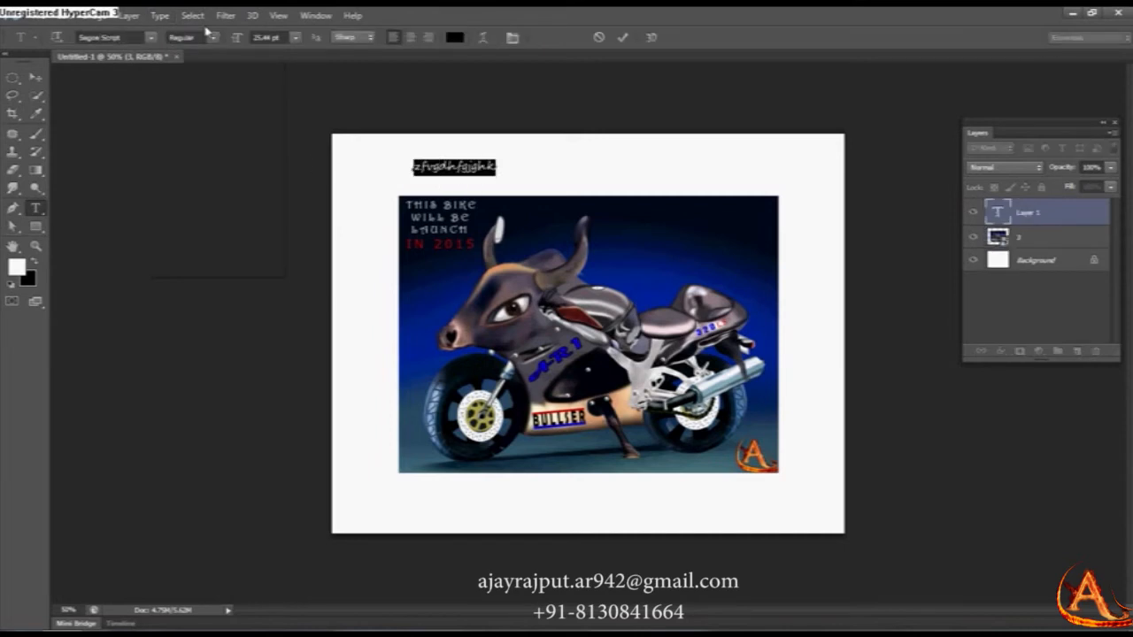
click(159, 15)
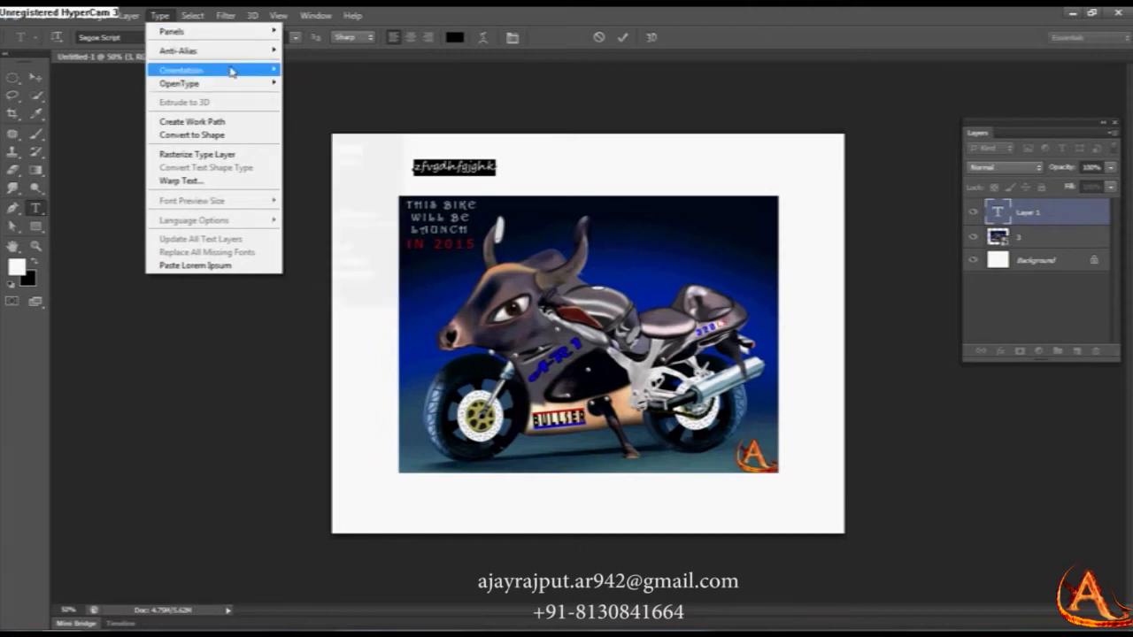
mouse_move(231, 71)
click(306, 82)
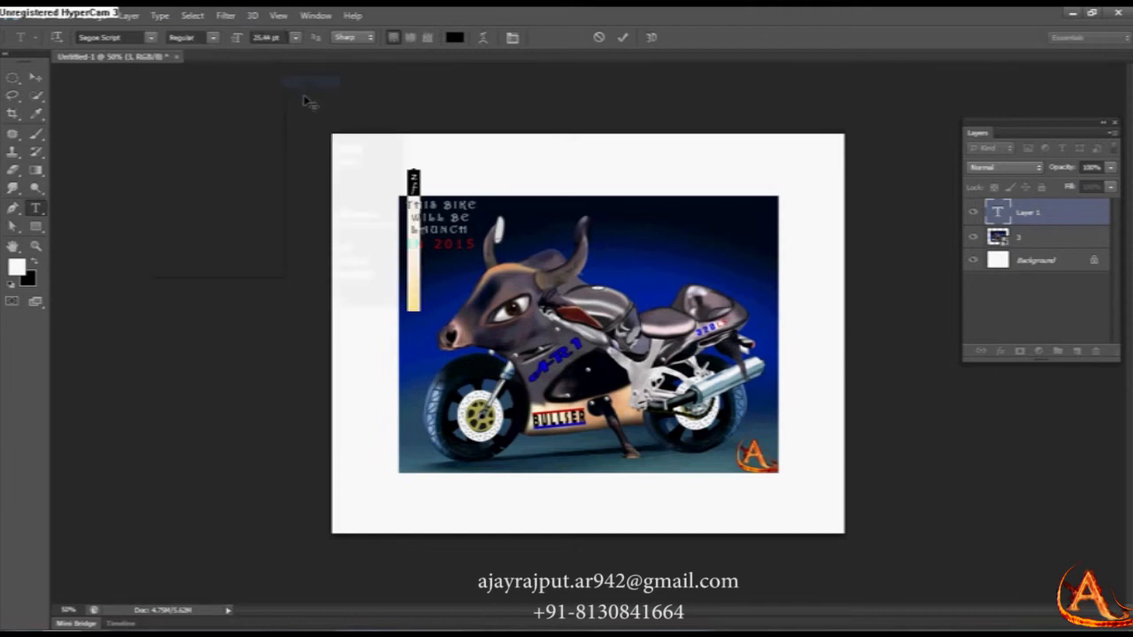
Step: Commit the vertical sample text and delete its text layer
click(160, 16)
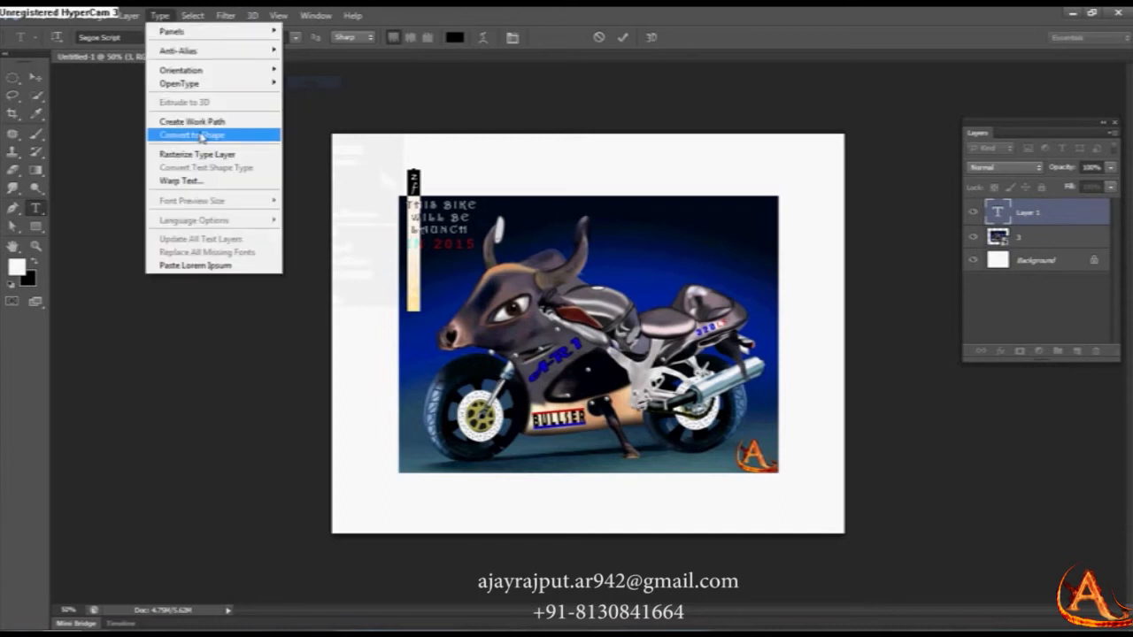
mouse_move(225, 15)
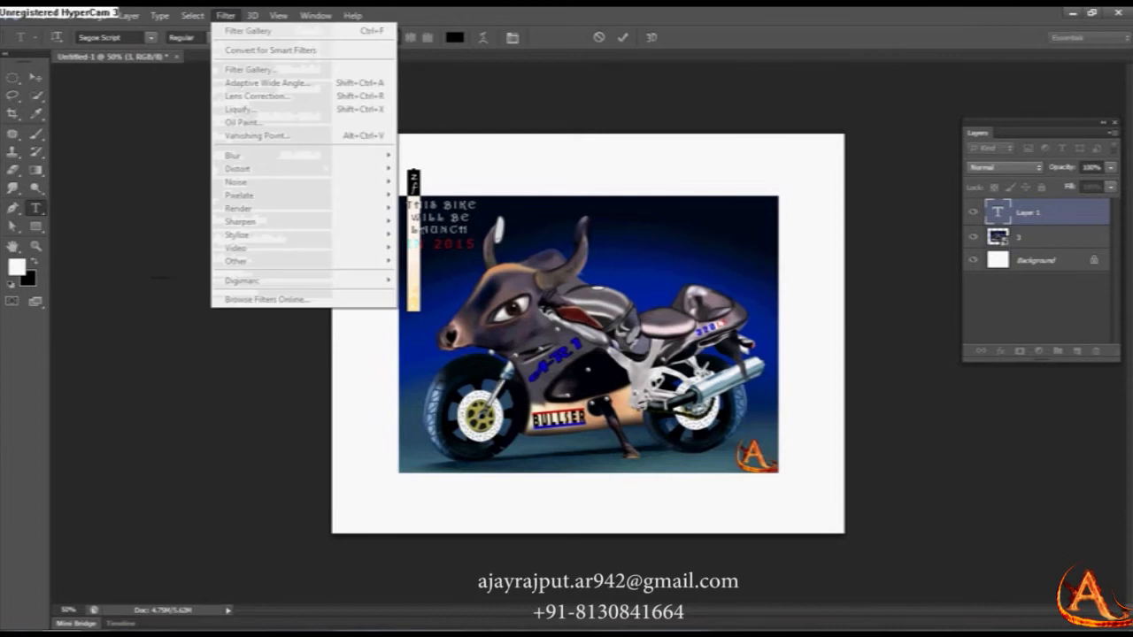
click(1033, 229)
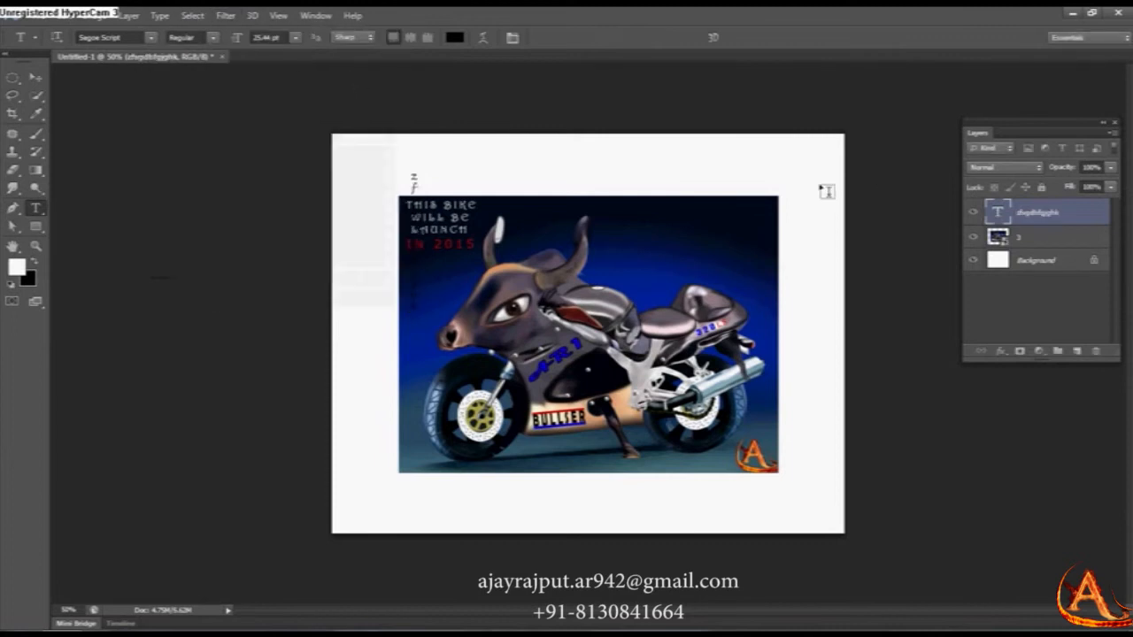
key(Delete)
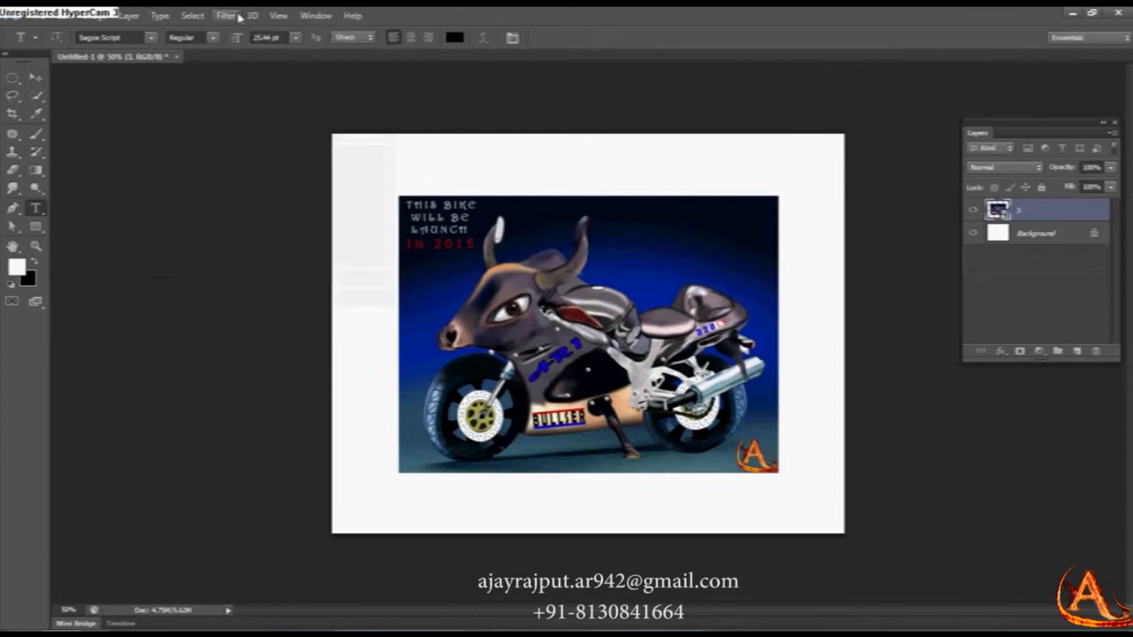
Step: Start a Color Range selection on the motorcycle layer, move its dialog clear of the picture, and choose Yellows
click(193, 15)
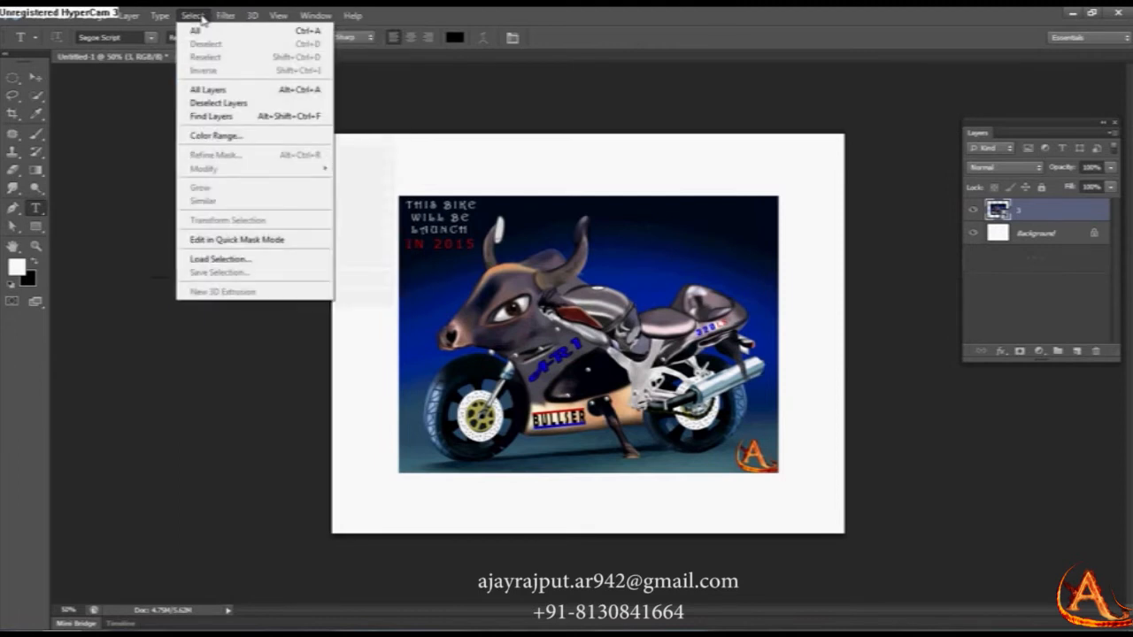
click(211, 135)
drag(567, 130, 250, 126)
click(309, 138)
click(205, 192)
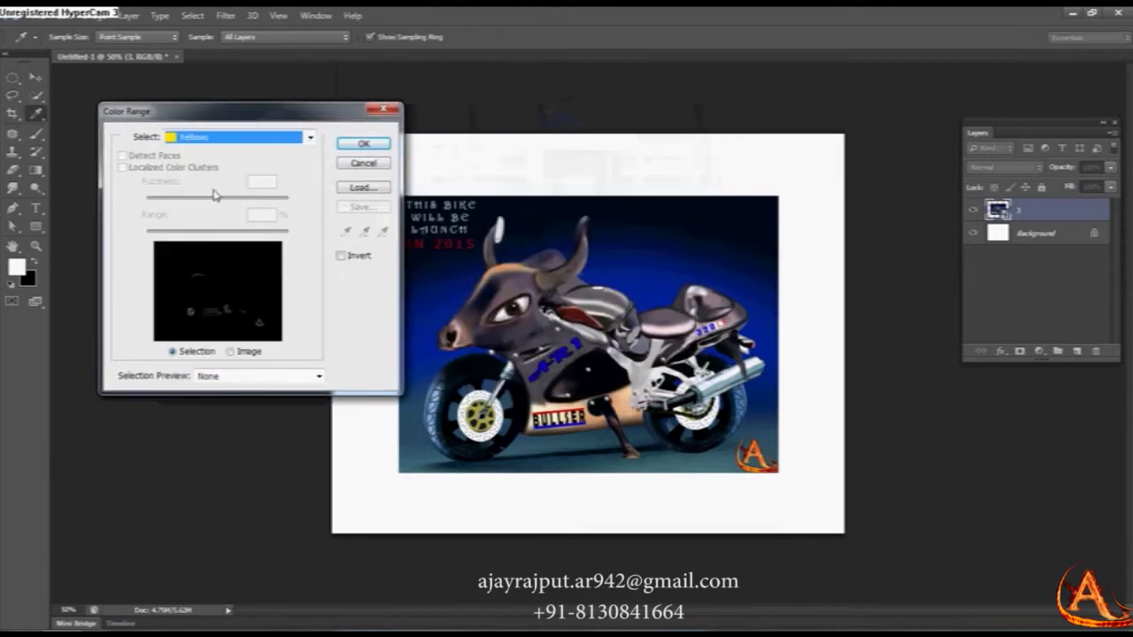
click(515, 260)
Step: Set the Color Range selection to Highlights and switch its preview thumbnail to Image
click(309, 138)
click(226, 152)
click(310, 139)
click(203, 269)
click(499, 284)
click(459, 264)
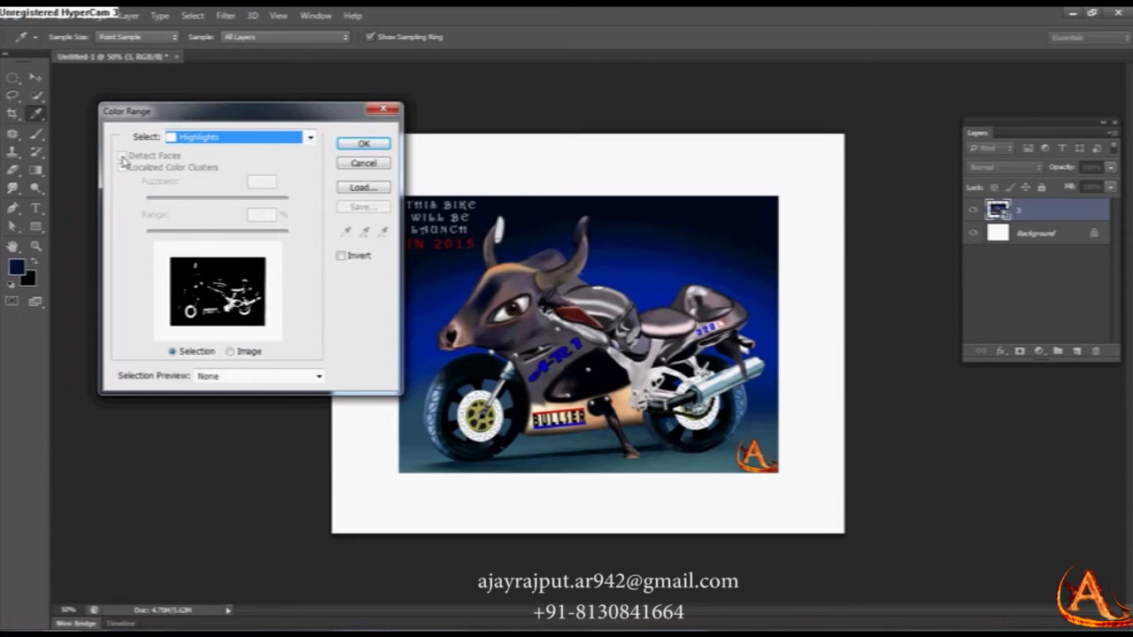
click(232, 351)
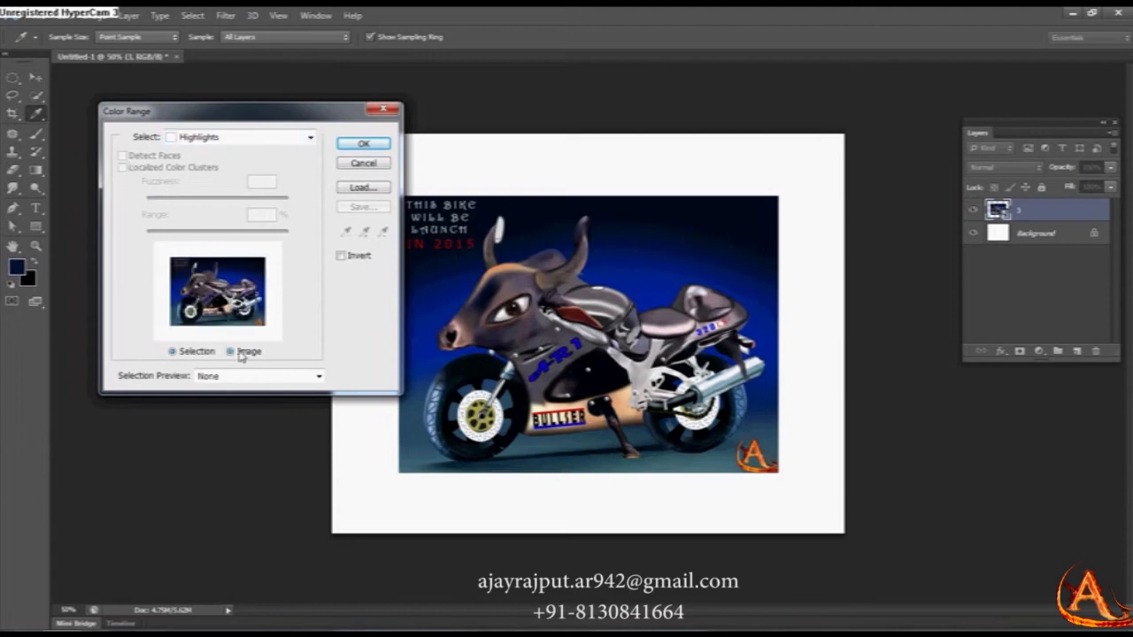
Step: Switch the Color Range thumbnail to Selection, choose Yellows as the range, and cancel the selection
click(173, 352)
click(281, 139)
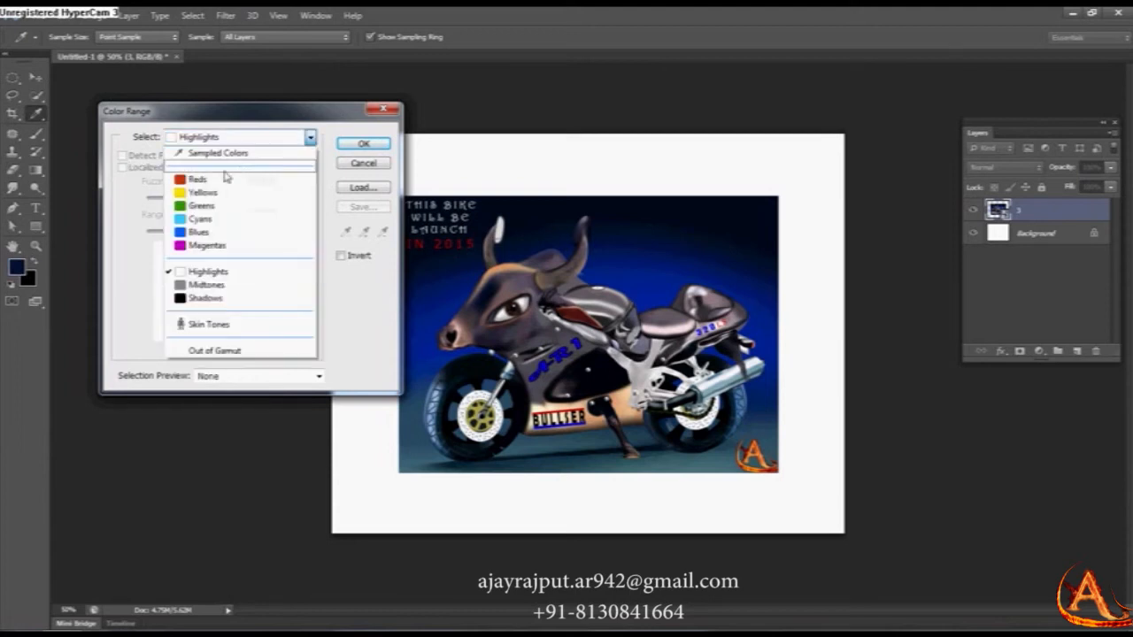
click(213, 189)
click(366, 166)
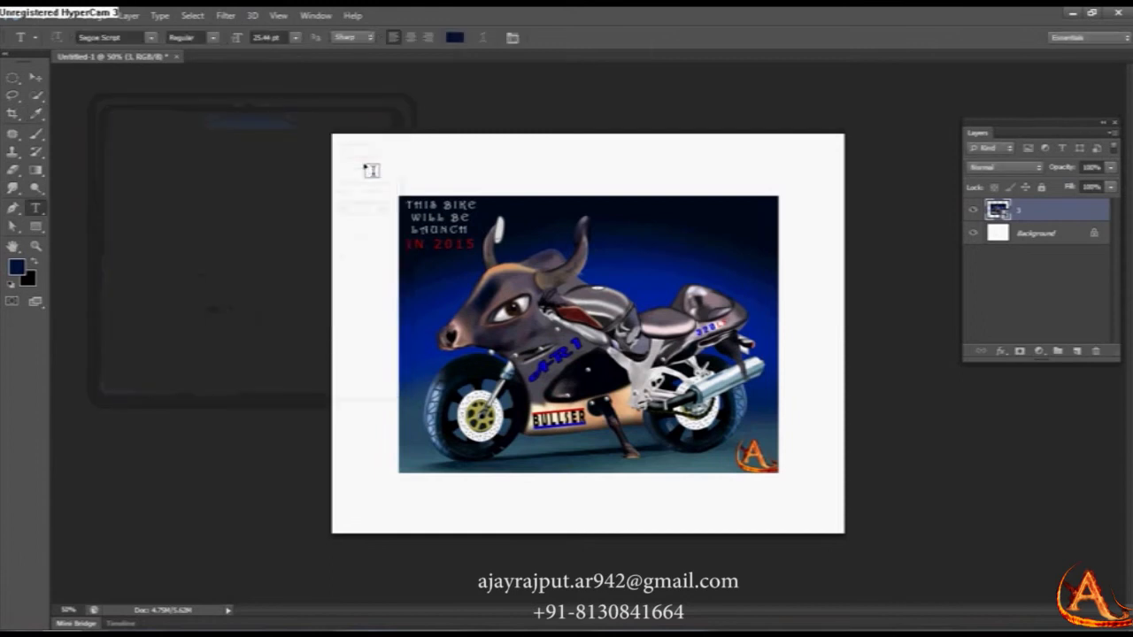
Step: Open the Filter Gallery on the motorcycle layer and preview the Glass and Dark Strokes filters
click(226, 16)
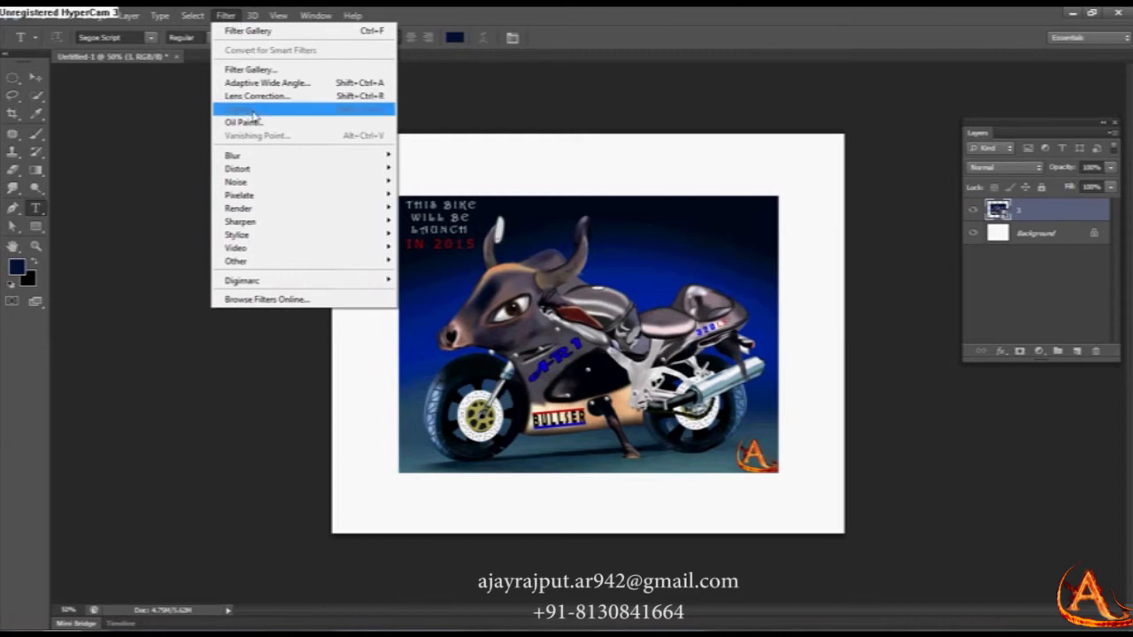
click(250, 69)
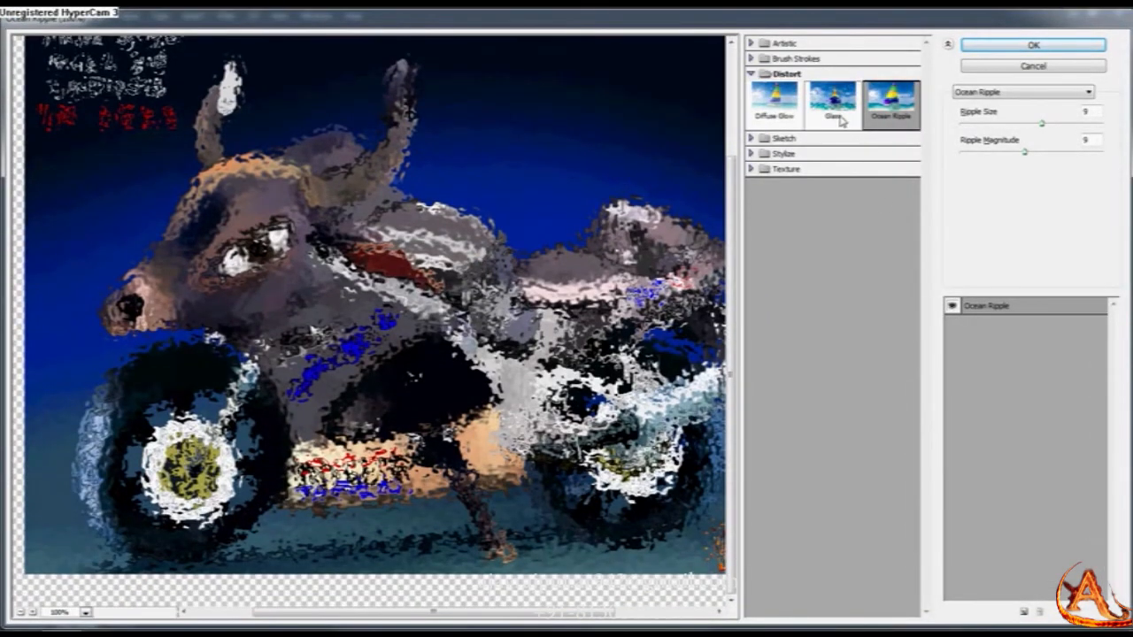
click(843, 111)
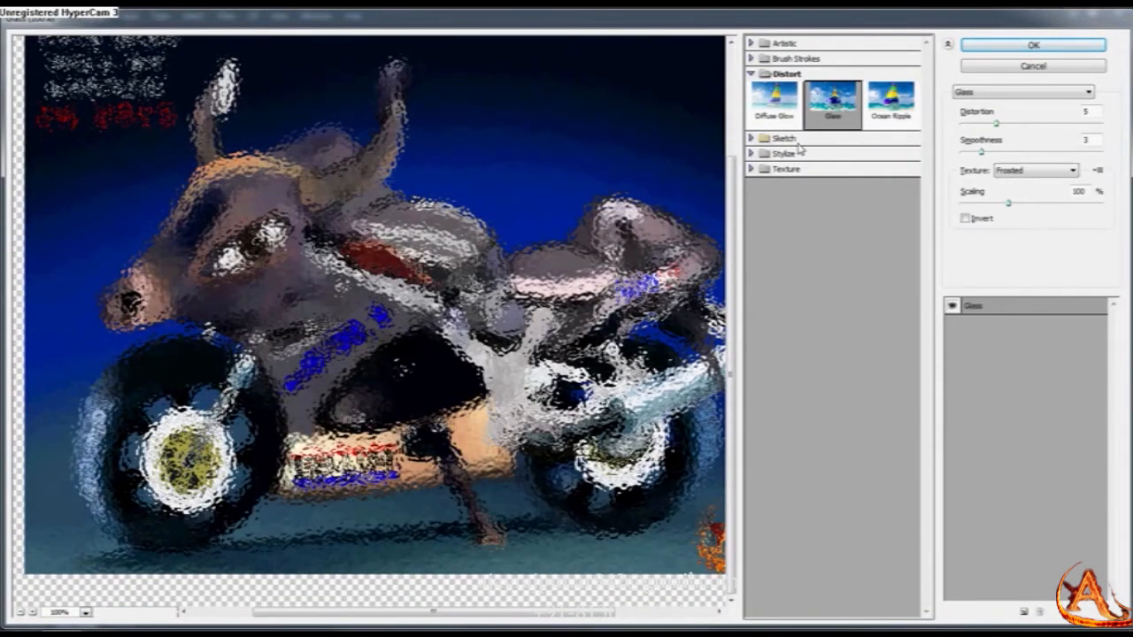
click(772, 59)
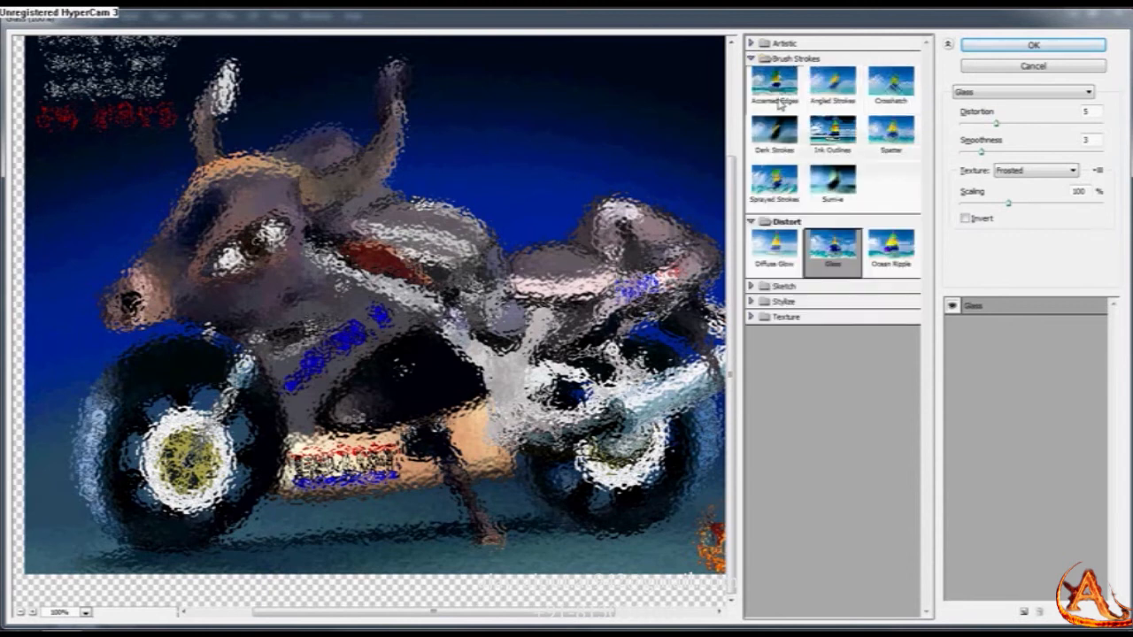
click(781, 139)
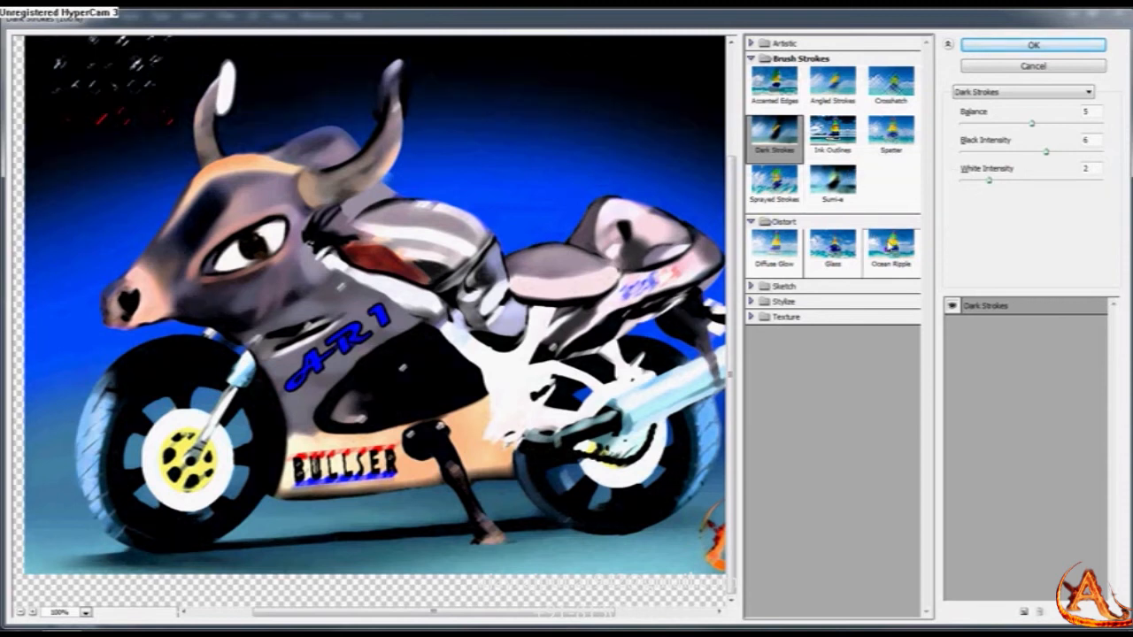
Step: Collapse the Distort filter group and preview the Glowing Edges filter from the Stylize group
click(752, 222)
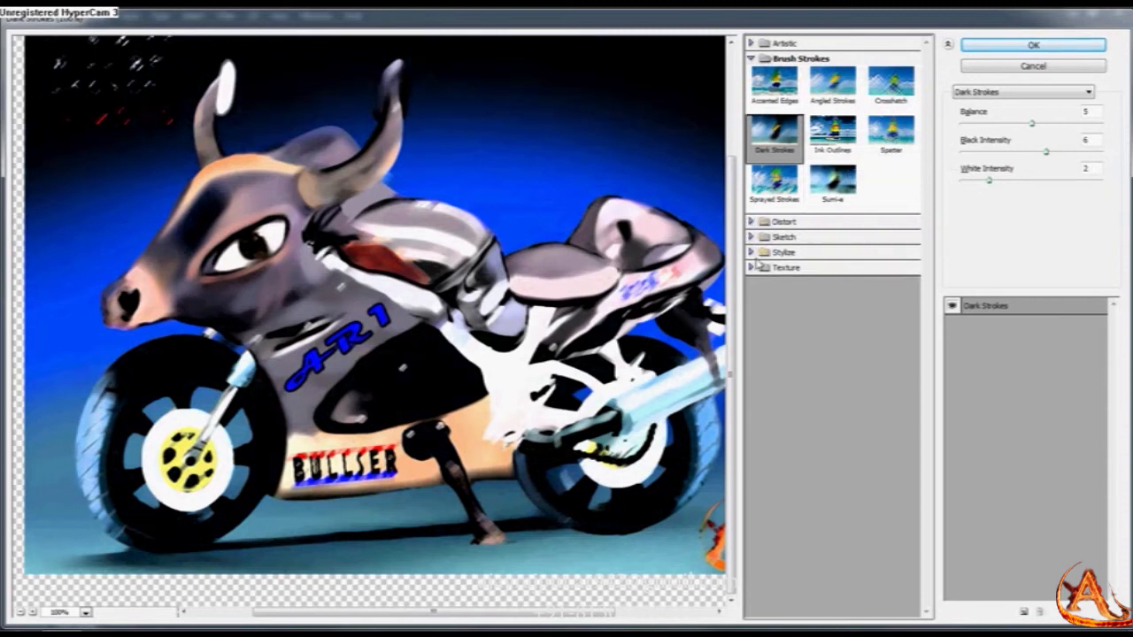
click(751, 253)
click(777, 288)
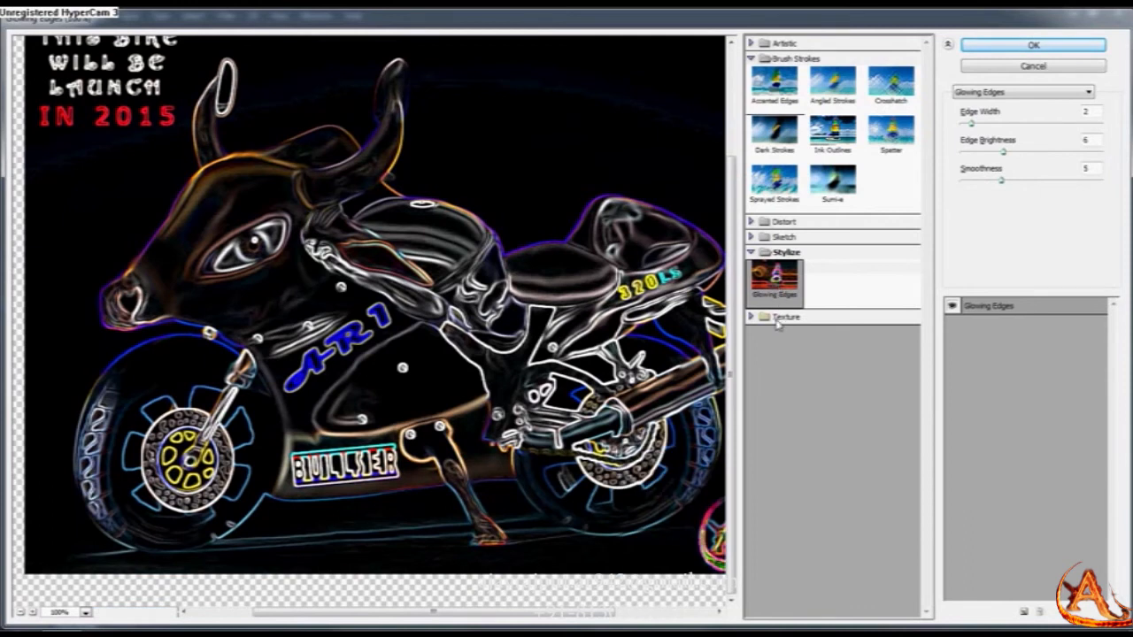
Step: Preview the Patchwork texture filter with a square size of 7 and cancel the Filter Gallery
click(755, 318)
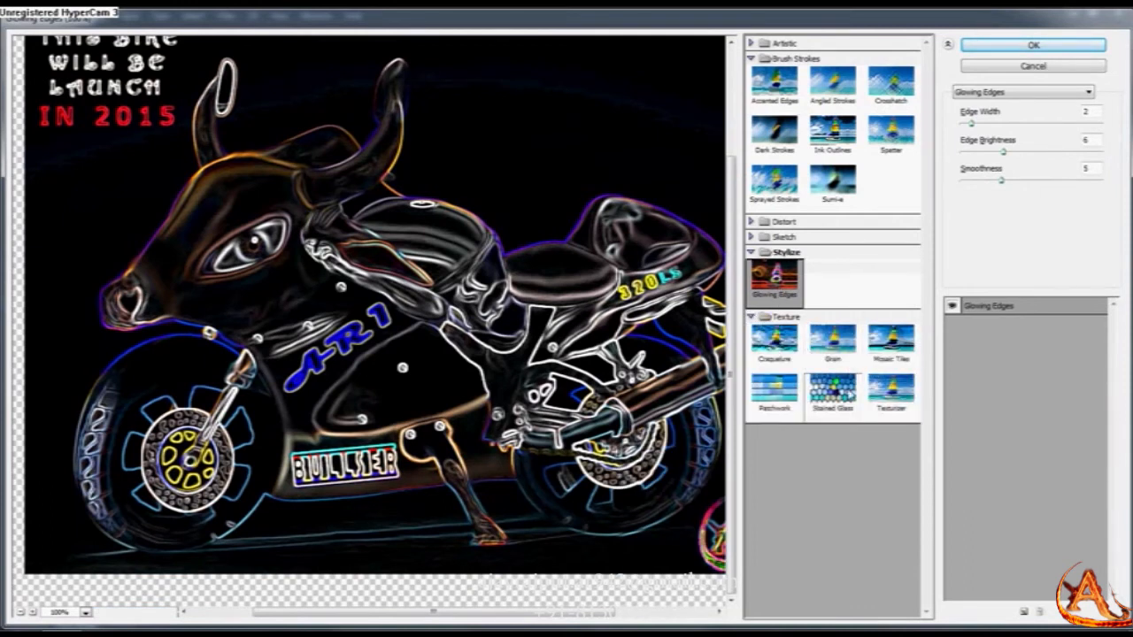
click(783, 396)
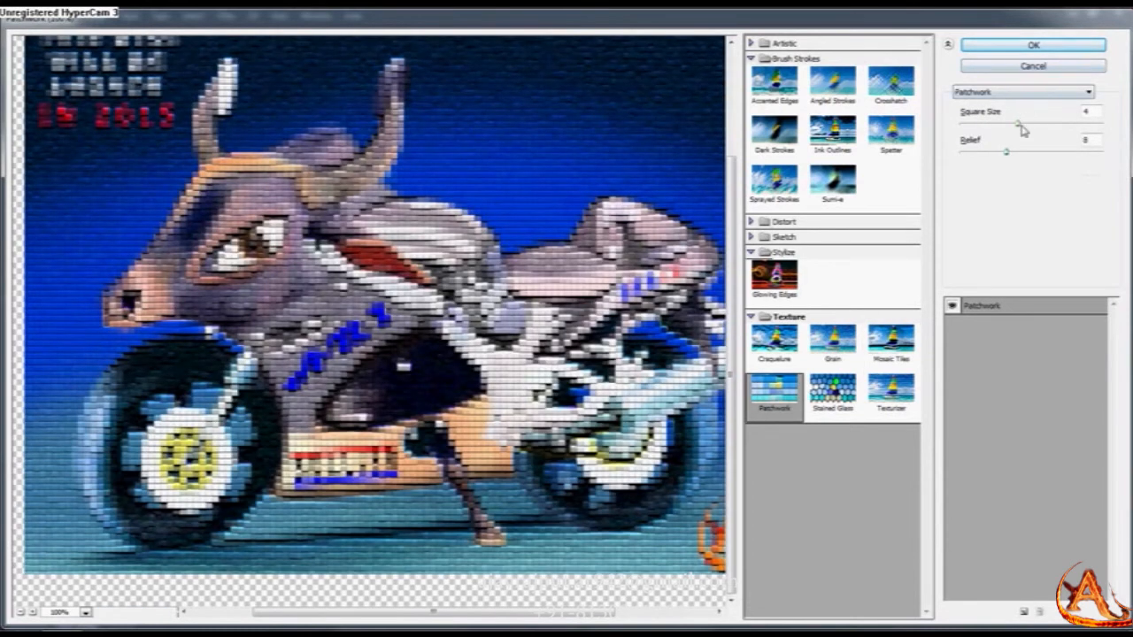
drag(1019, 124, 1071, 130)
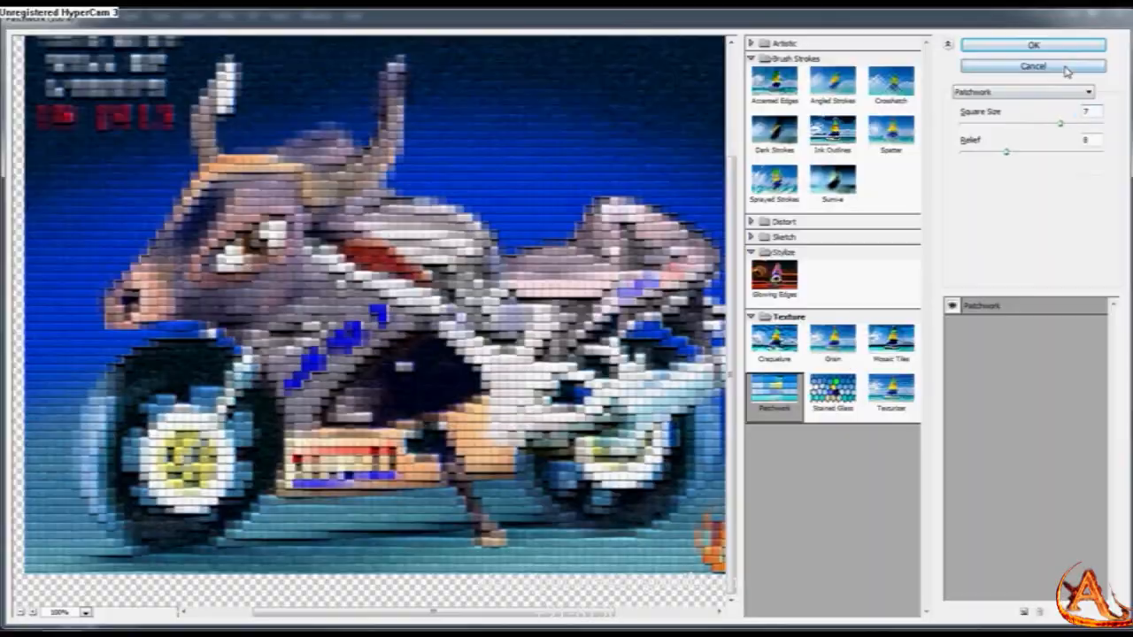
click(1067, 67)
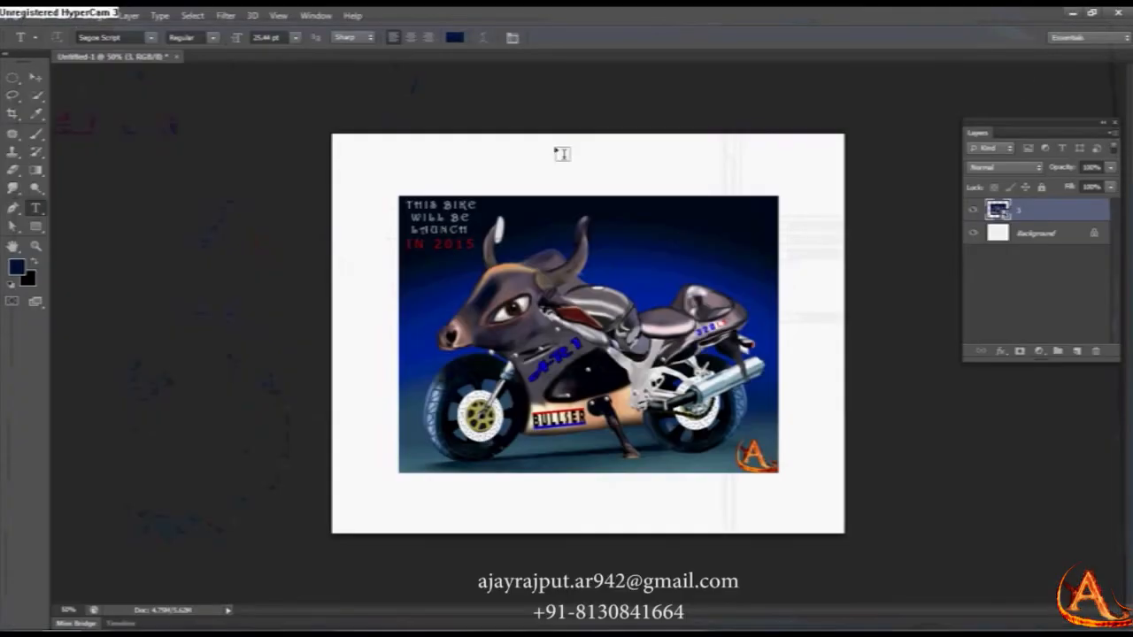
Step: Show the rulers around the document
click(257, 18)
click(256, 17)
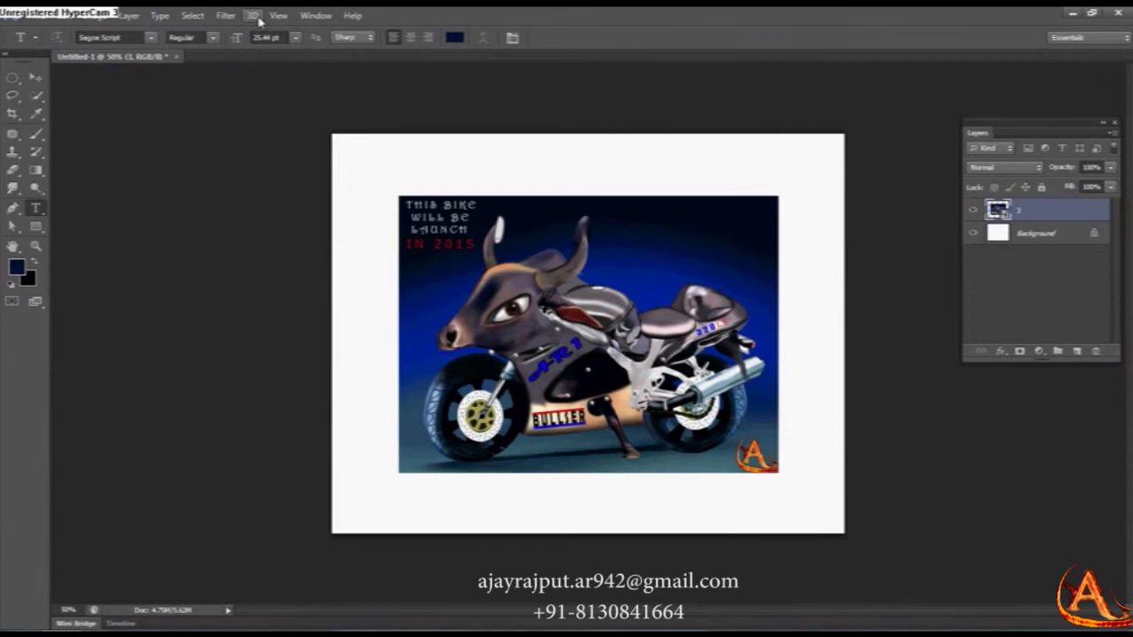
click(257, 17)
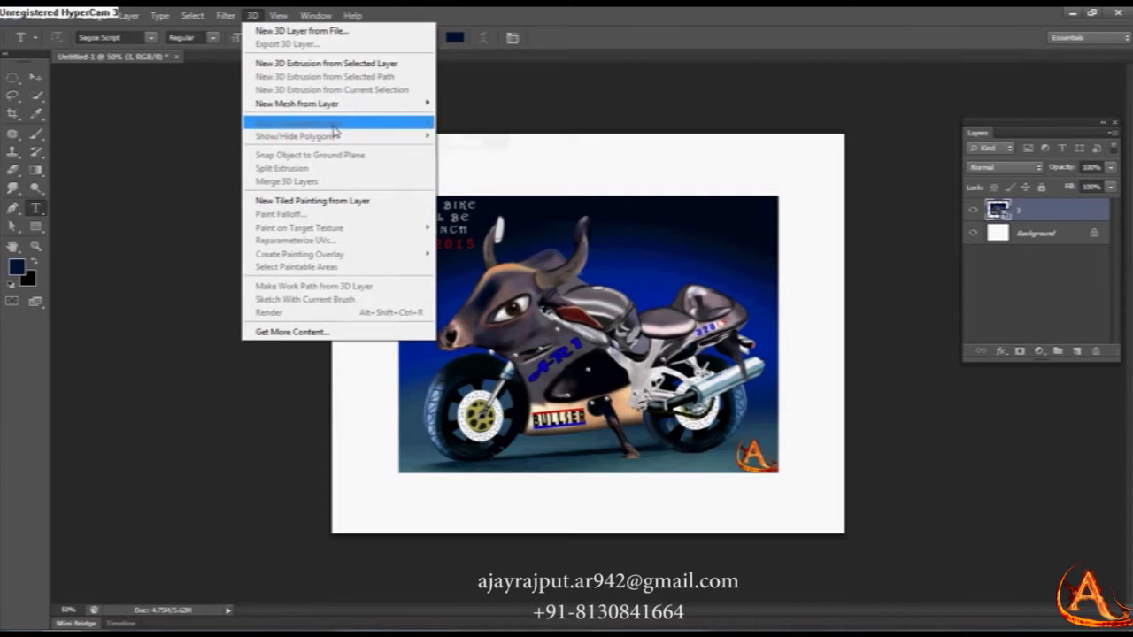
mouse_move(272, 14)
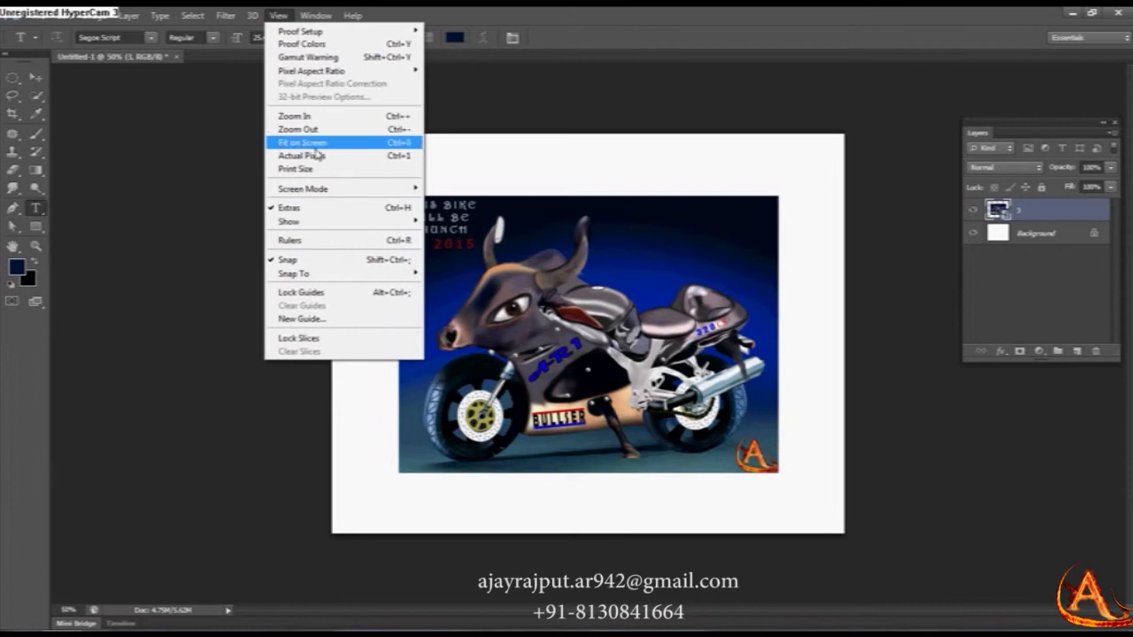
click(292, 241)
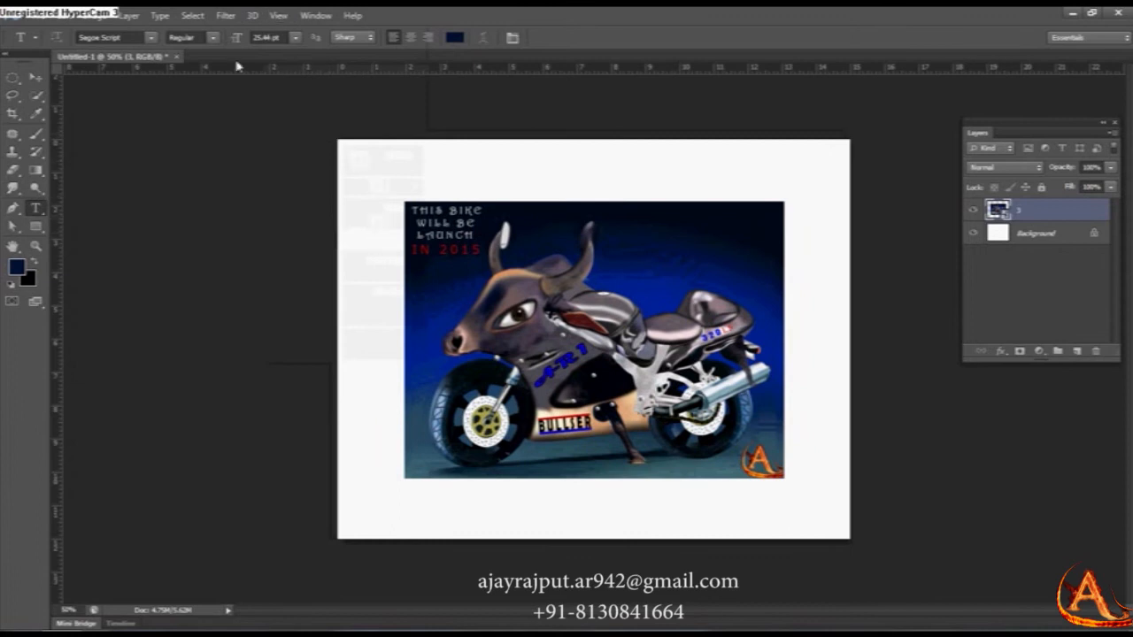
Step: Place a horizontal guide above the picture and two vertical guides to its left, and undo all three guides
drag(270, 72, 274, 180)
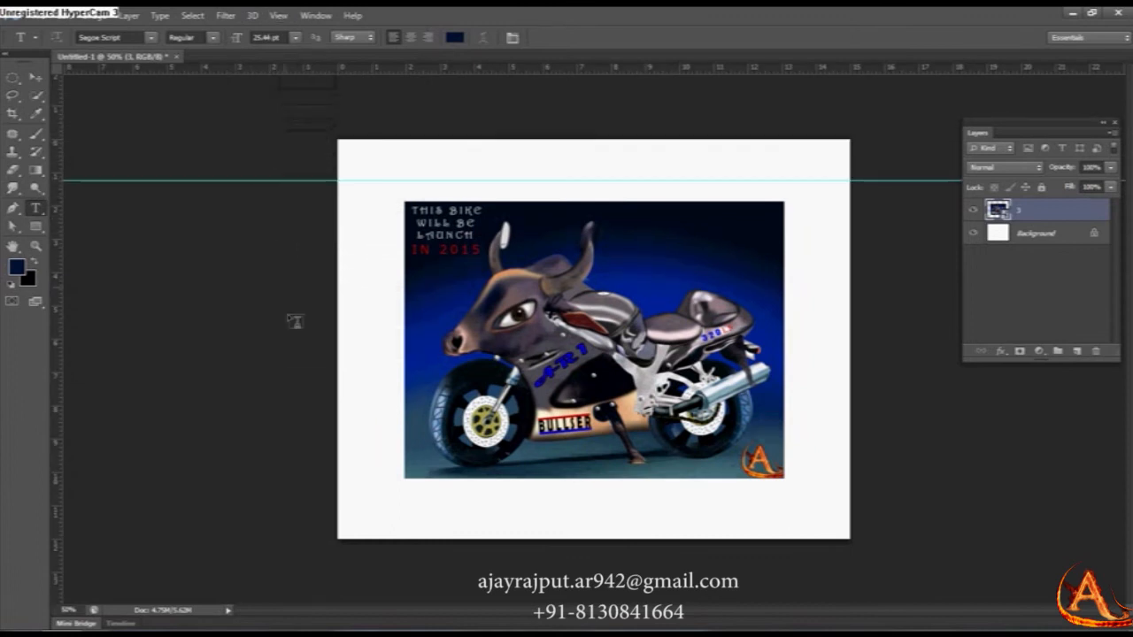
drag(61, 304, 223, 300)
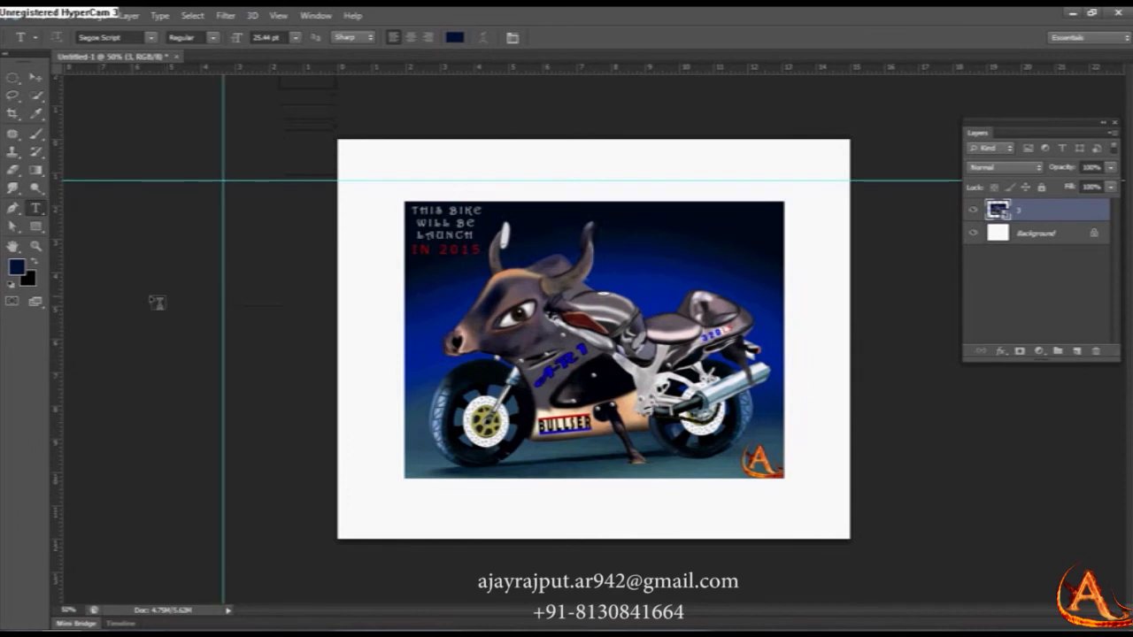
drag(59, 294, 370, 306)
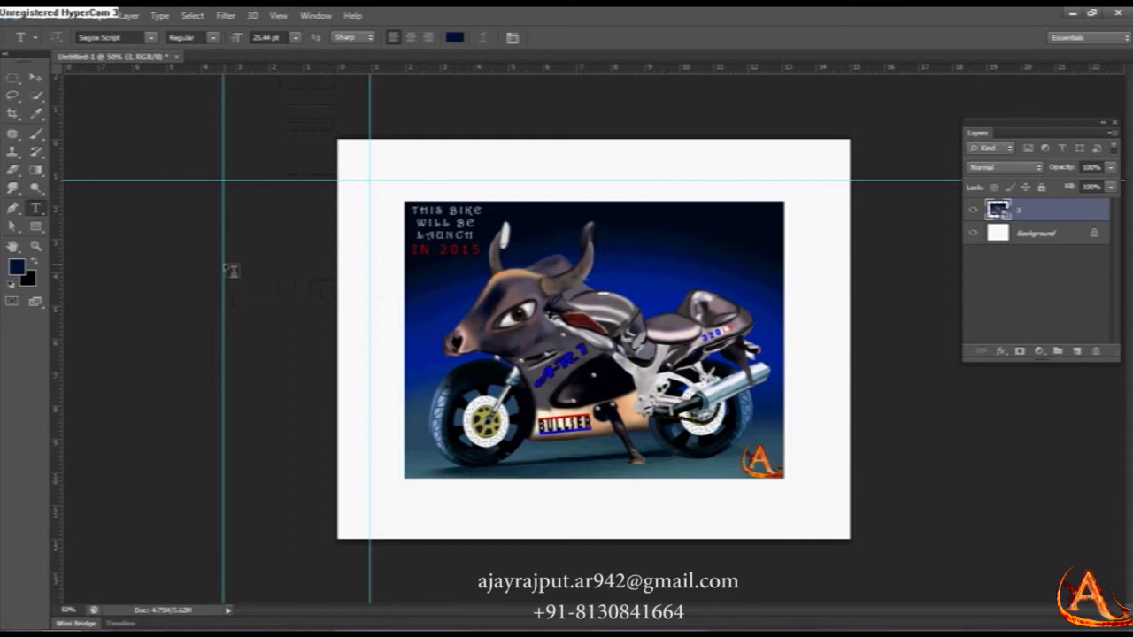
key(ctrl+alt+z)
key(ctrl+alt+z)
key(ctrl+alt+z)
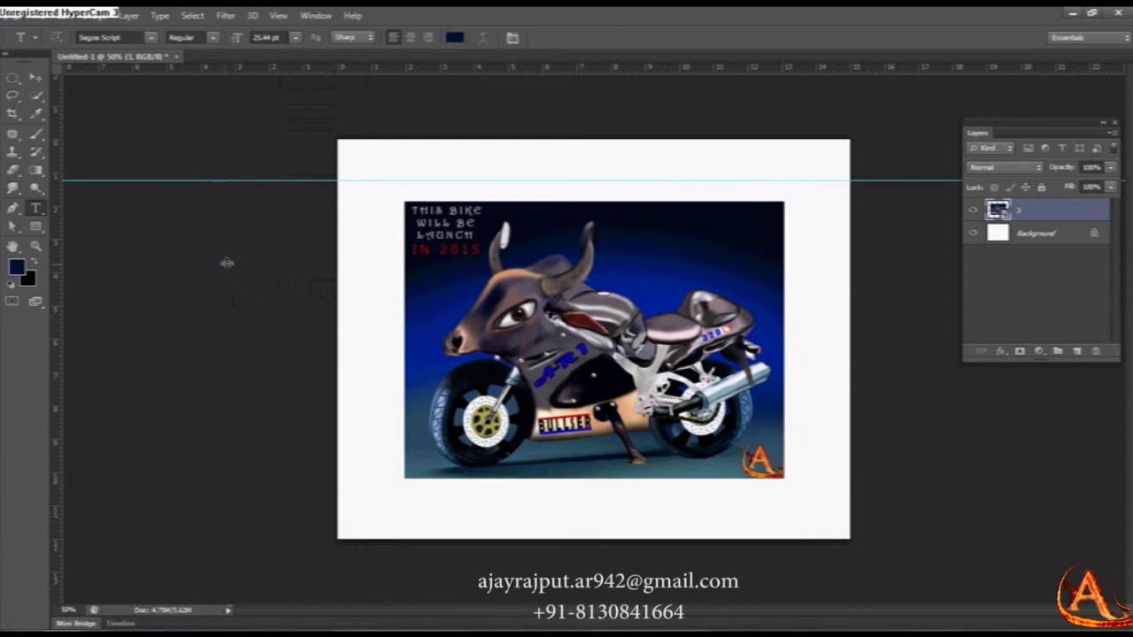
Step: Show the Actions panel and move its floating panel group up and closer to the Layers panel
click(281, 17)
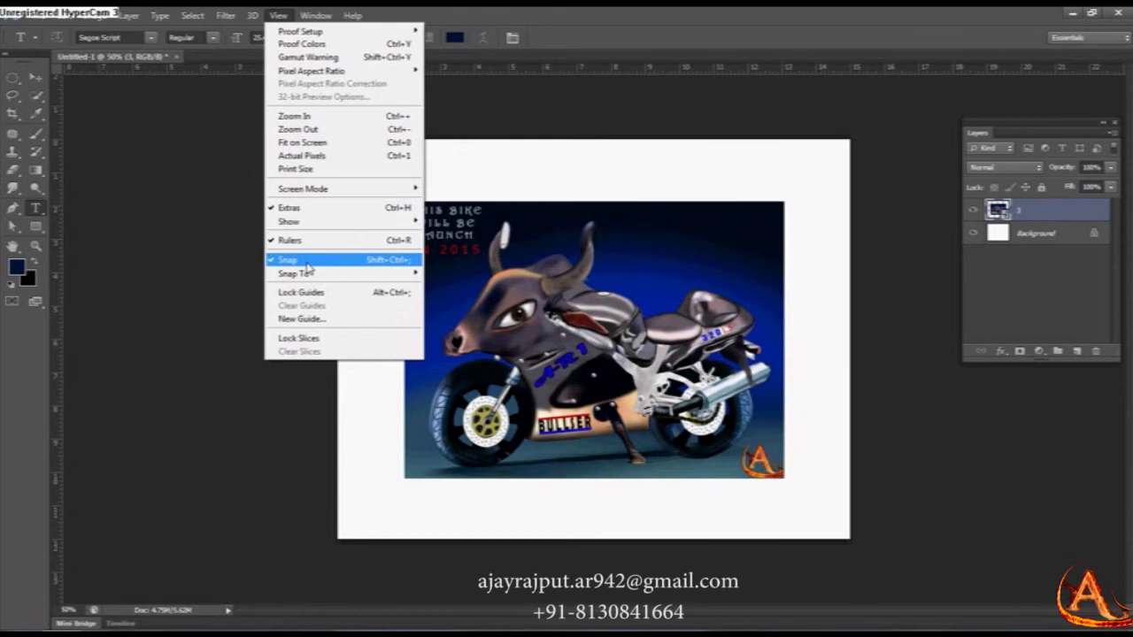
mouse_move(311, 22)
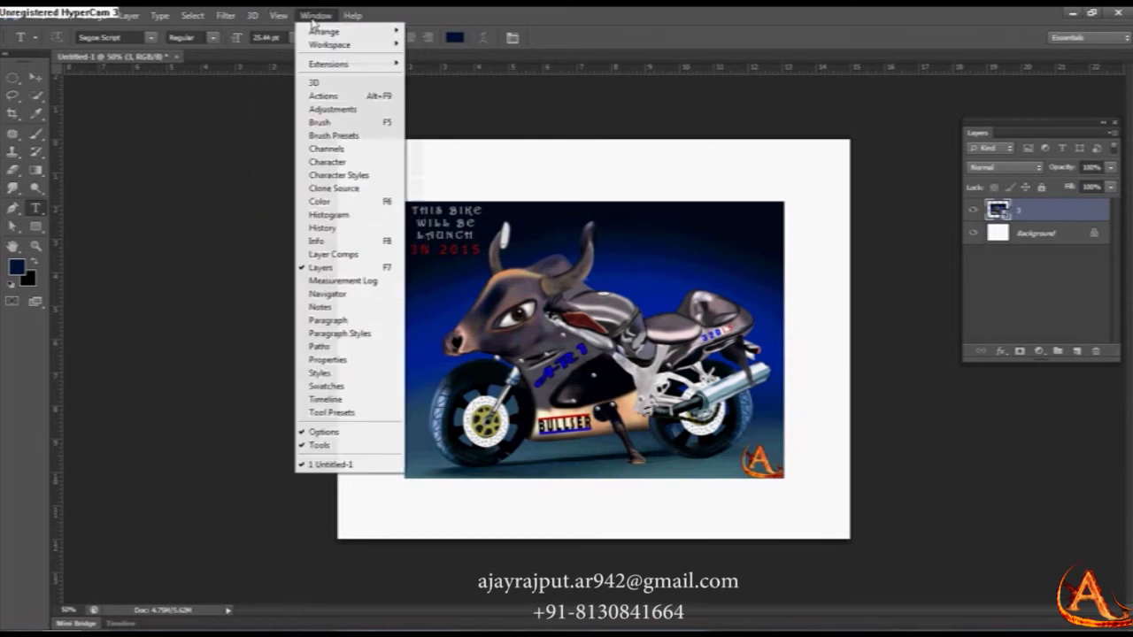
click(332, 95)
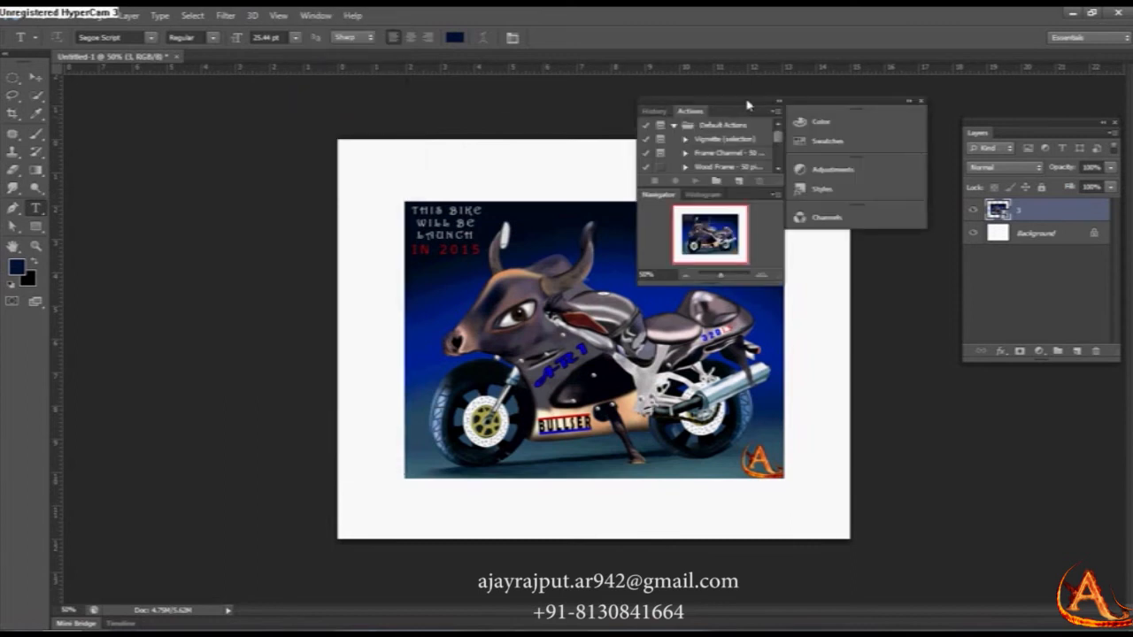
drag(748, 105, 840, 91)
Step: Show the Channels panel, and open and close the Info panel
click(316, 15)
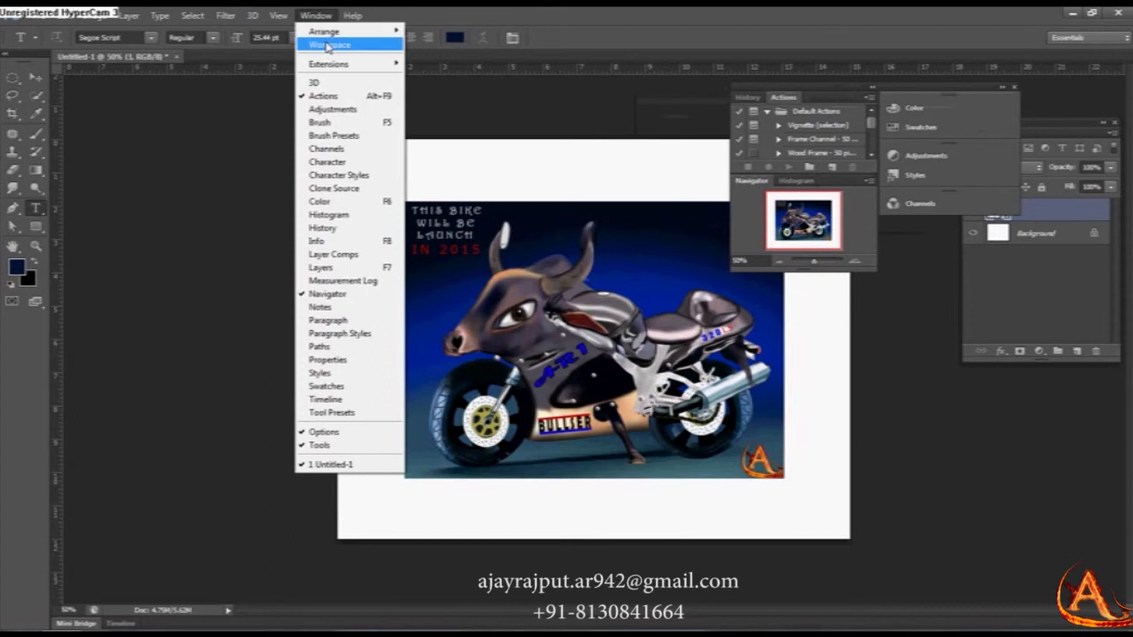
click(362, 149)
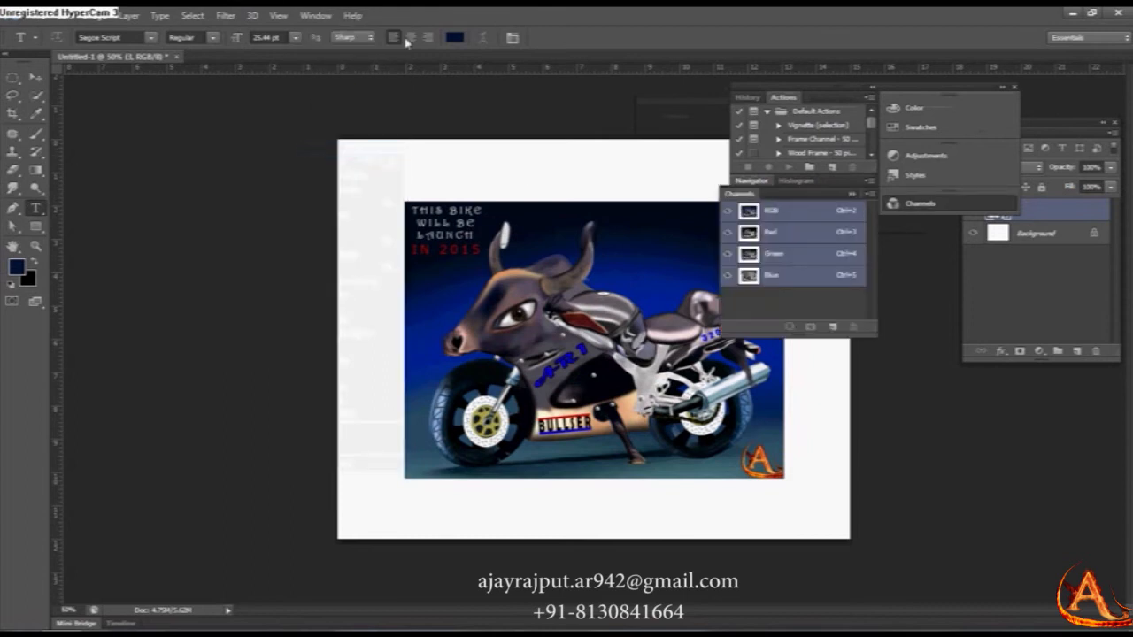
click(316, 15)
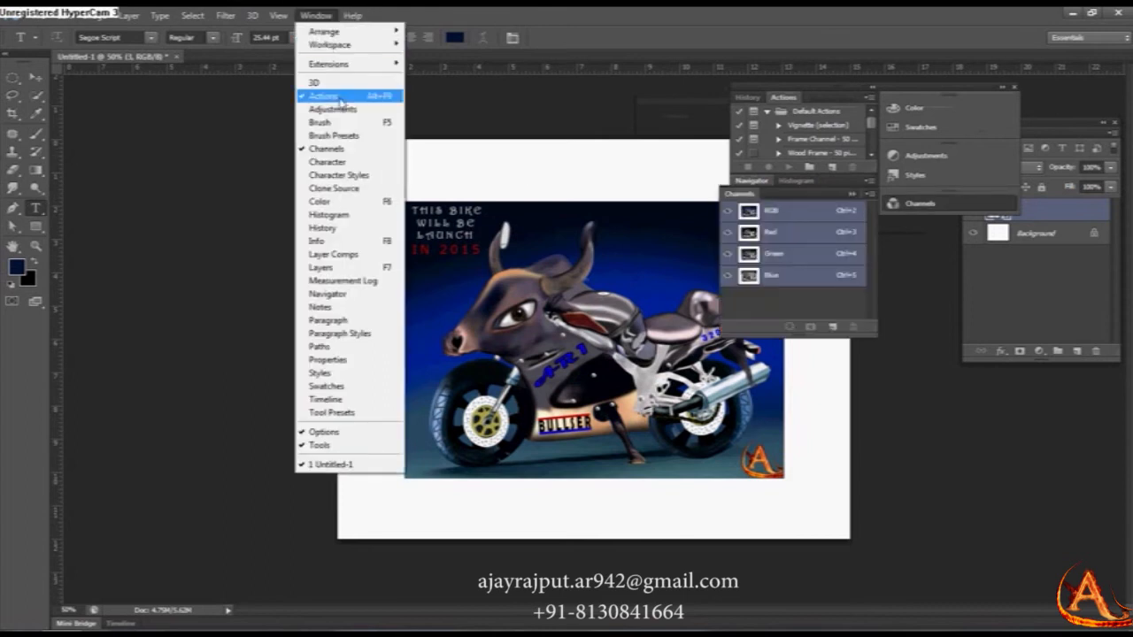
click(320, 241)
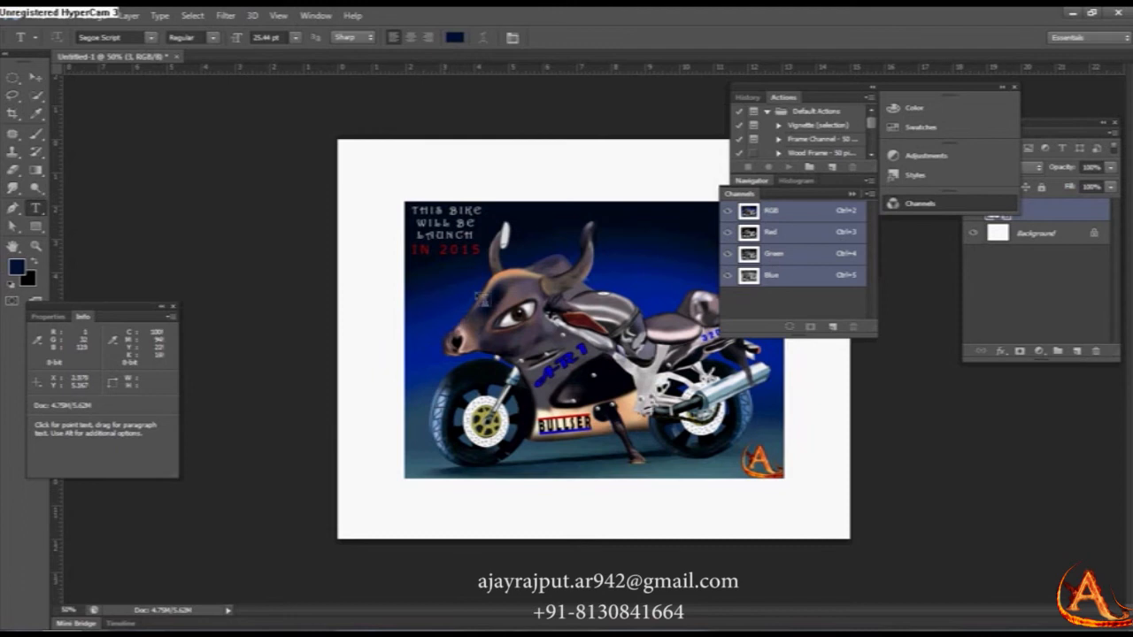
click(172, 307)
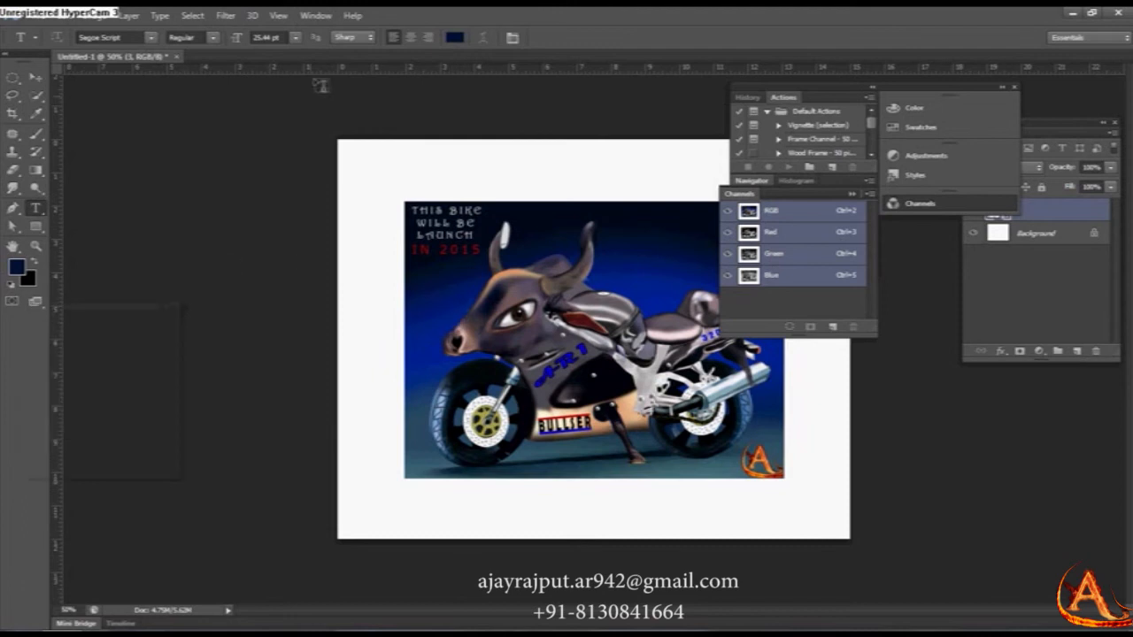
click(312, 16)
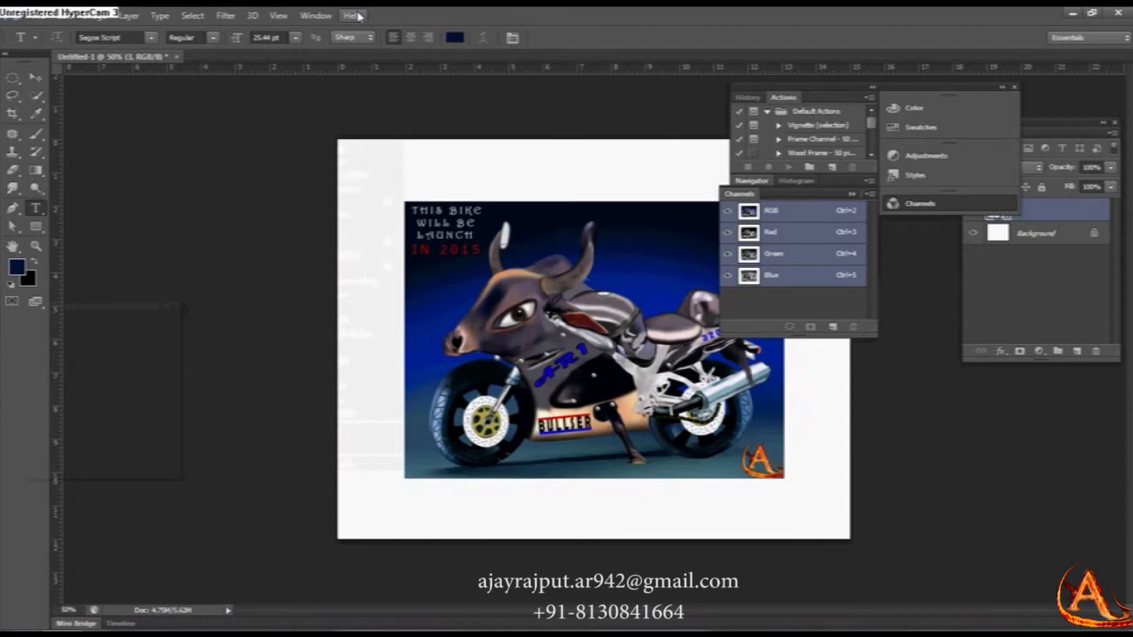
click(353, 16)
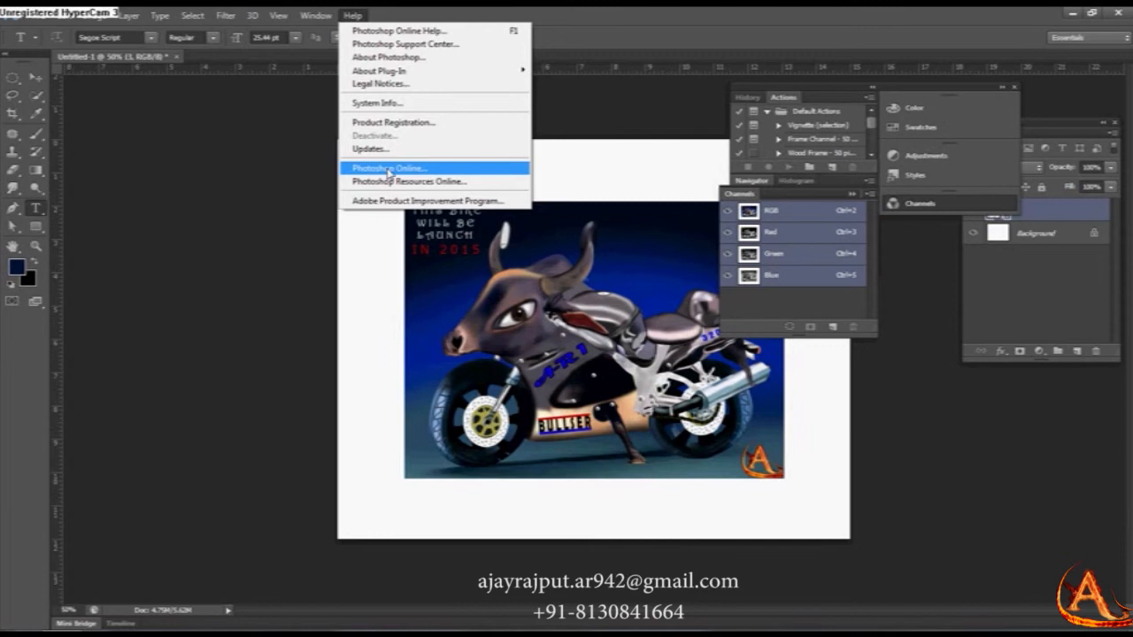
click(793, 18)
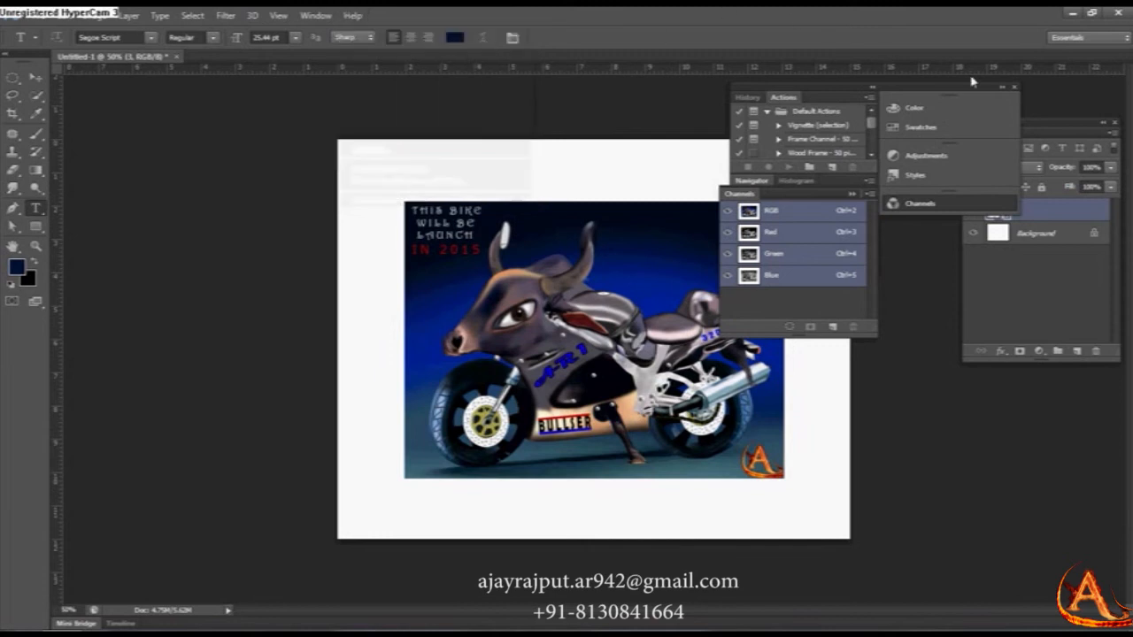
Step: Close the floating Actions and Channels panel group and switch the workspace to 3D
click(1015, 86)
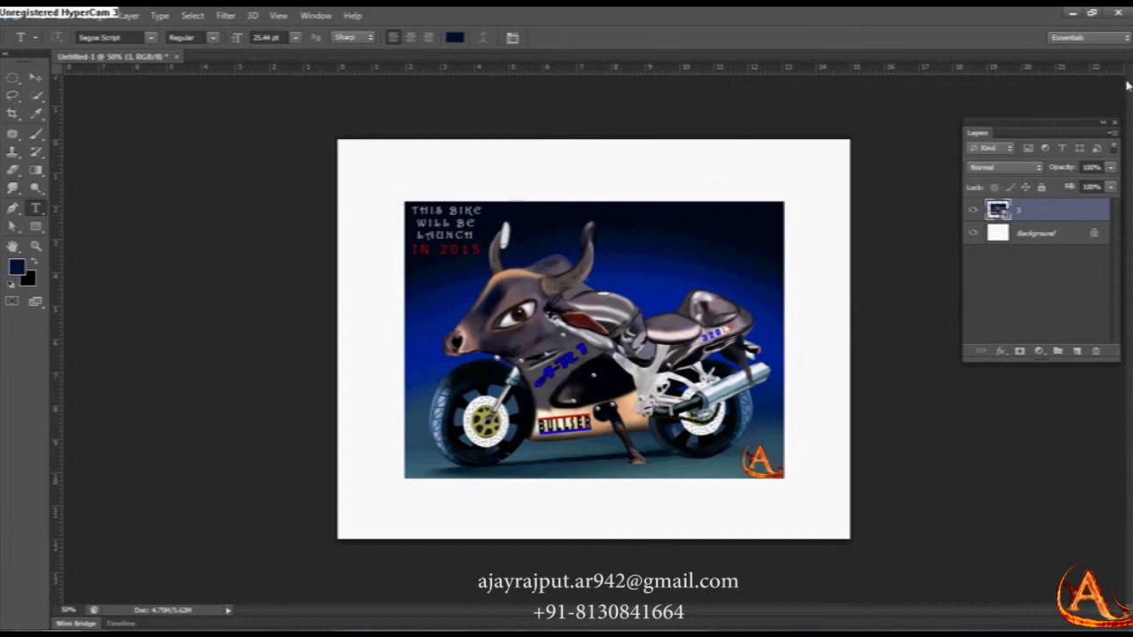
click(1112, 40)
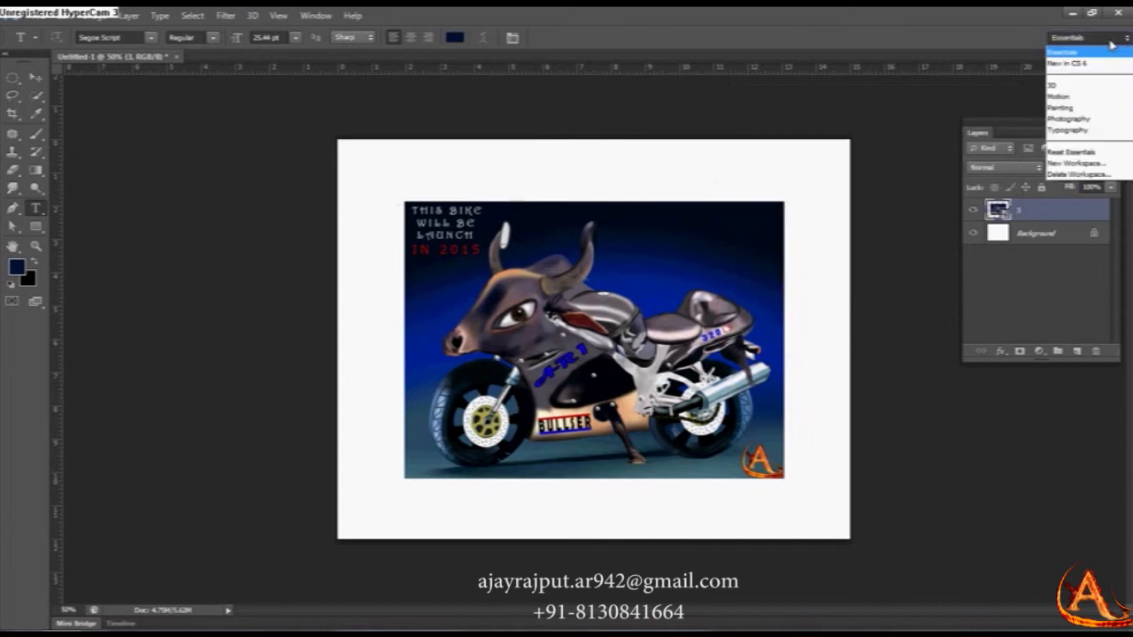
click(1058, 85)
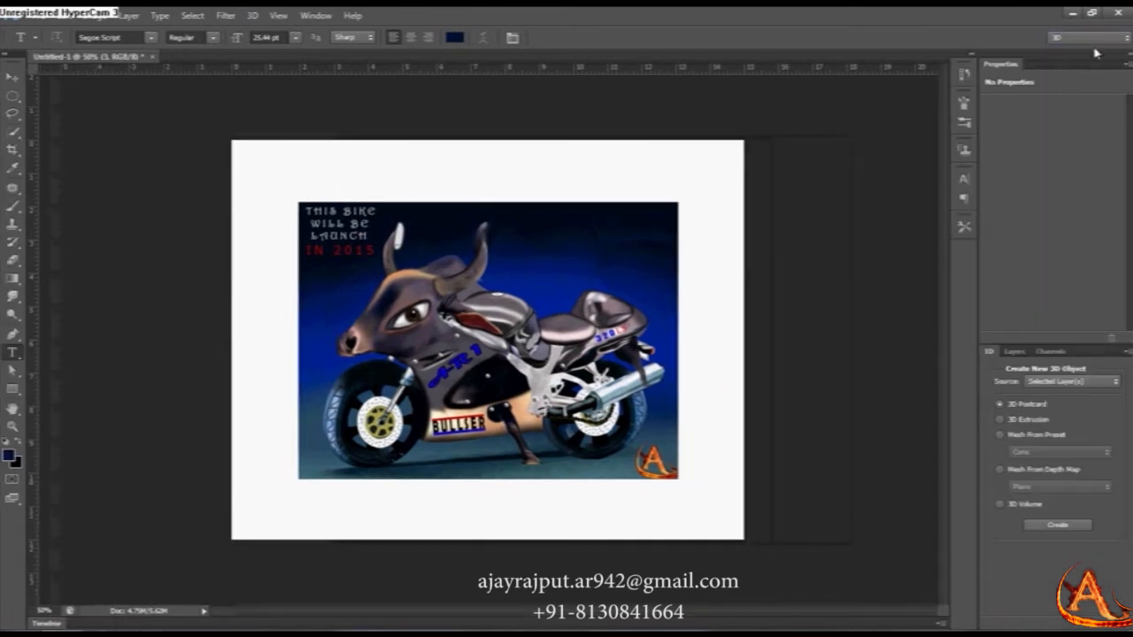
Step: Try the Motion and Photography workspaces, and switch the workspace to Essentials
click(1098, 40)
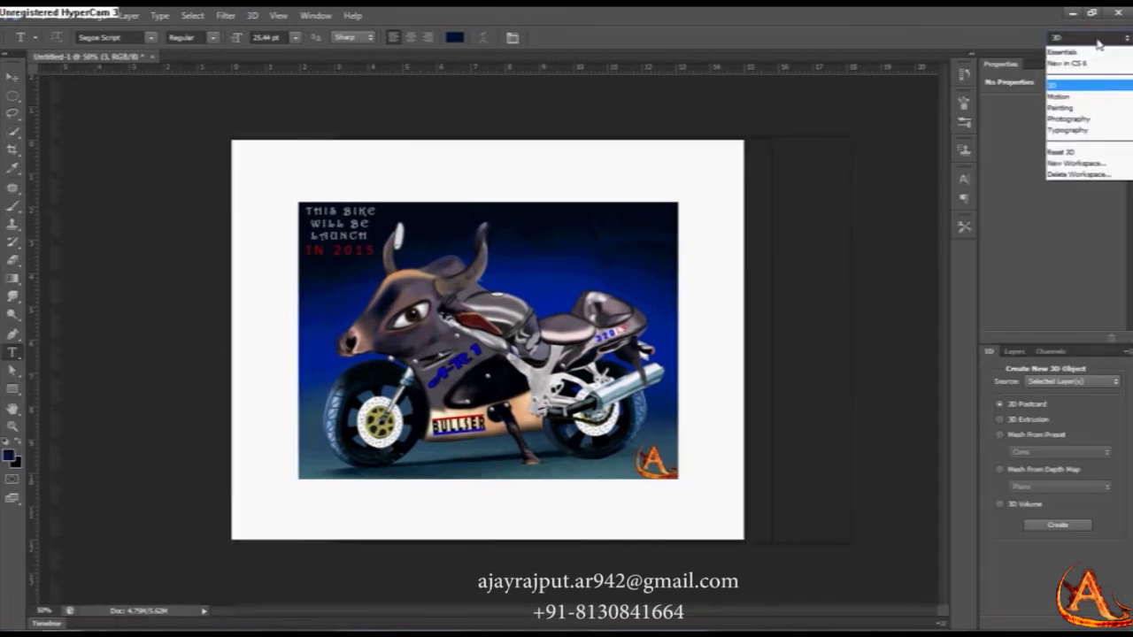
click(1071, 97)
click(1102, 40)
click(1067, 119)
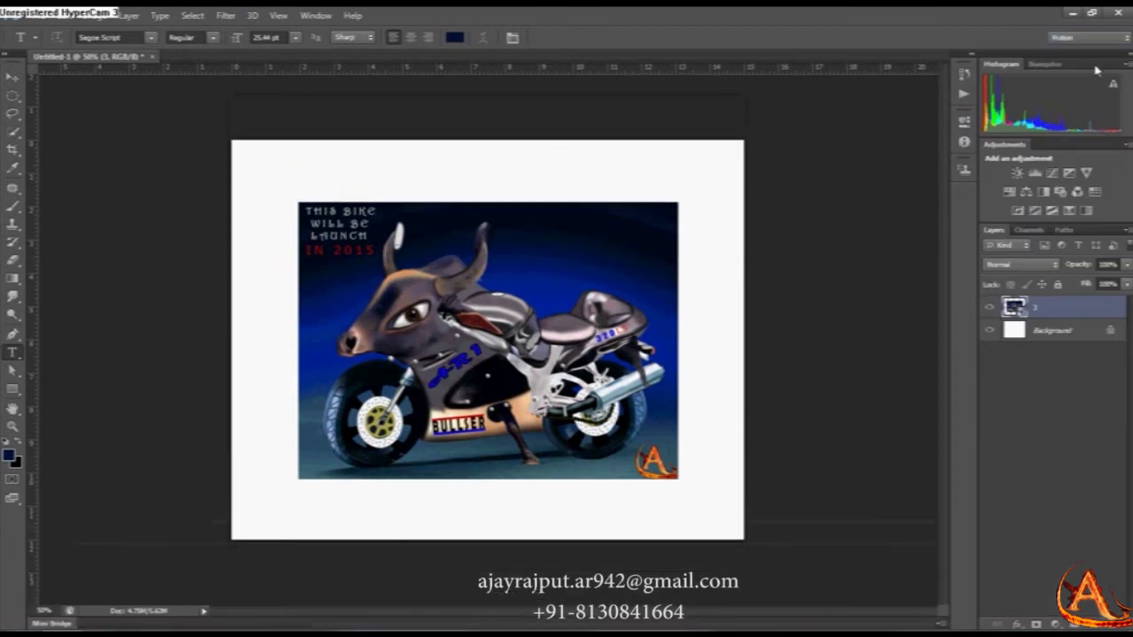
click(1102, 40)
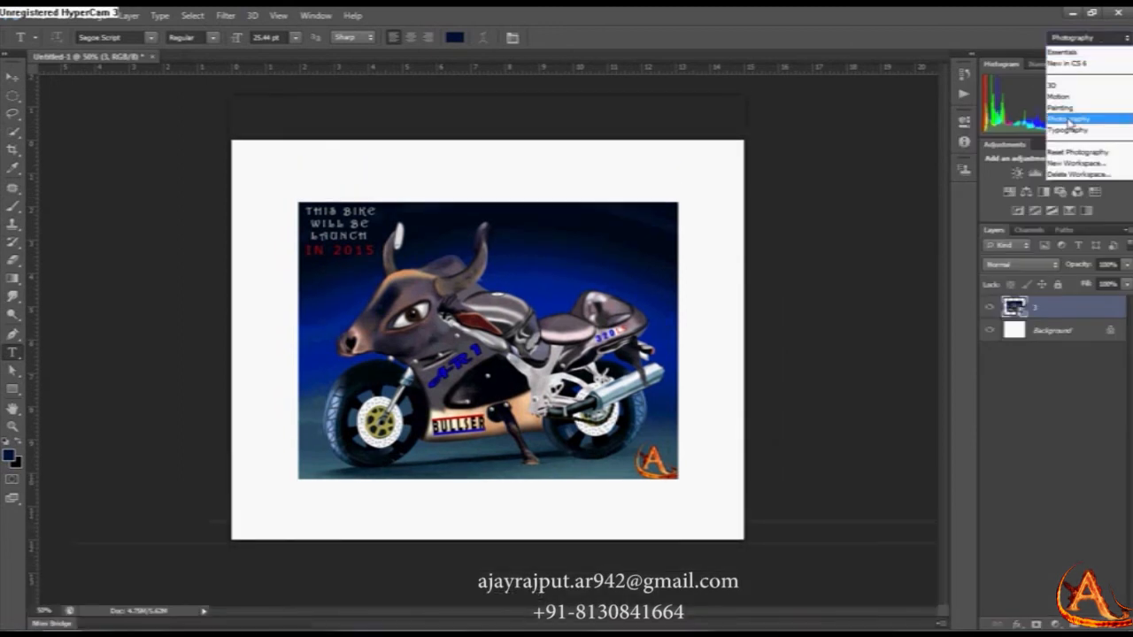
click(1062, 52)
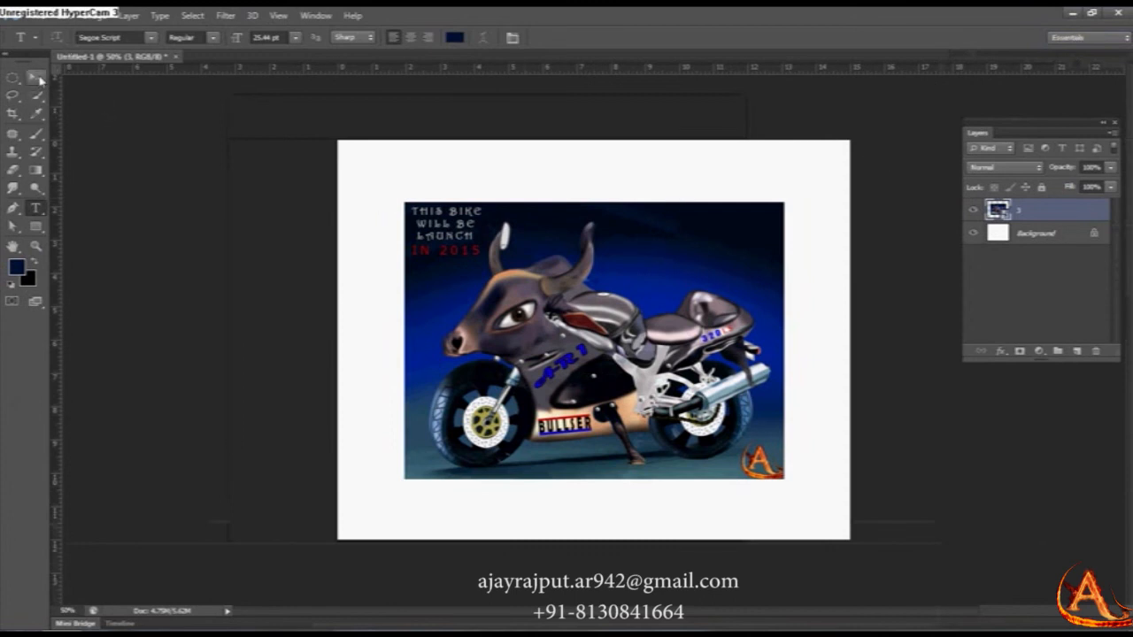
Step: Draw a dark blue rectangle shape near the canvas's upper-left corner, overlapping the corner of the motorcycle picture, and return to the Move tool
click(35, 77)
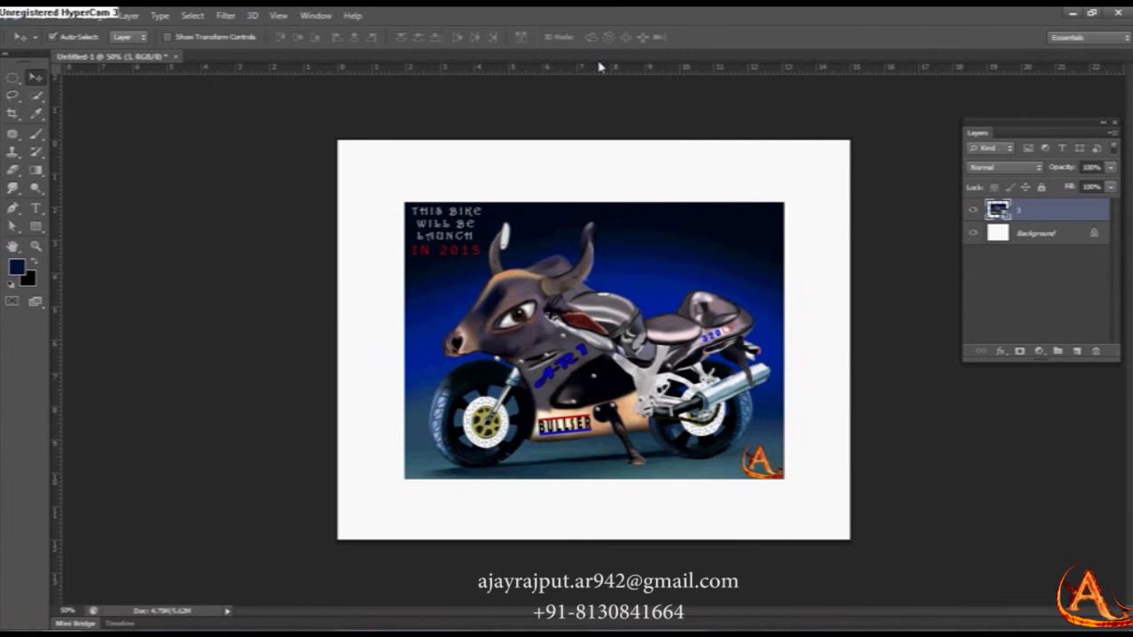
click(36, 227)
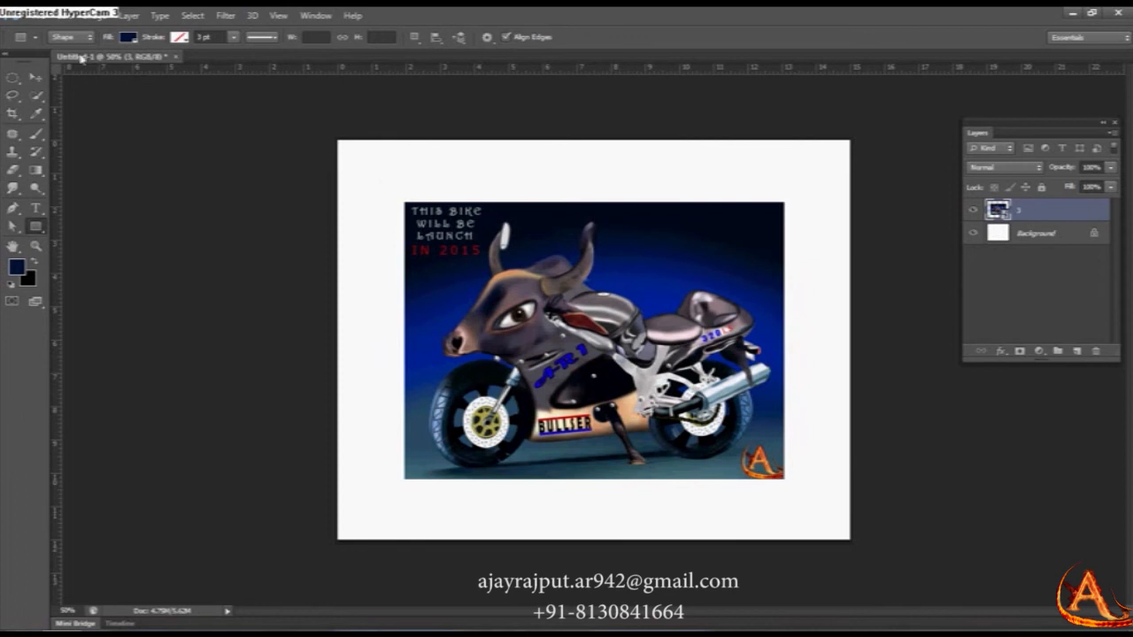
drag(357, 170, 445, 234)
click(37, 78)
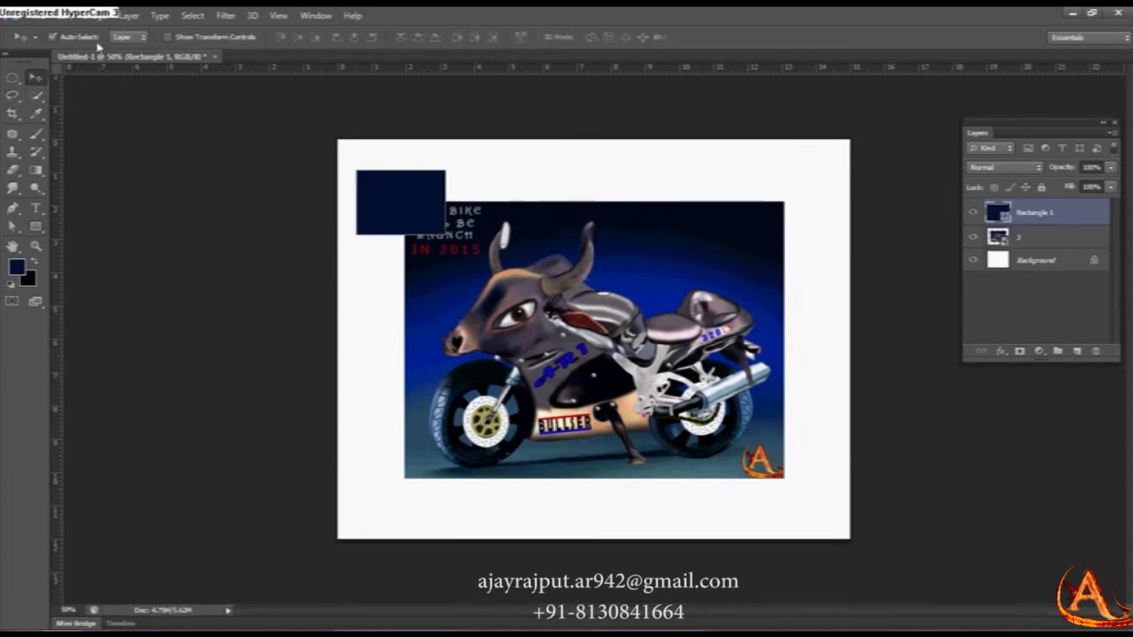
Step: Try the Move tool's Auto-Select option on and off, shifting the motorcycle picture slightly down and to the right
click(53, 37)
drag(472, 153, 411, 195)
drag(813, 175, 726, 282)
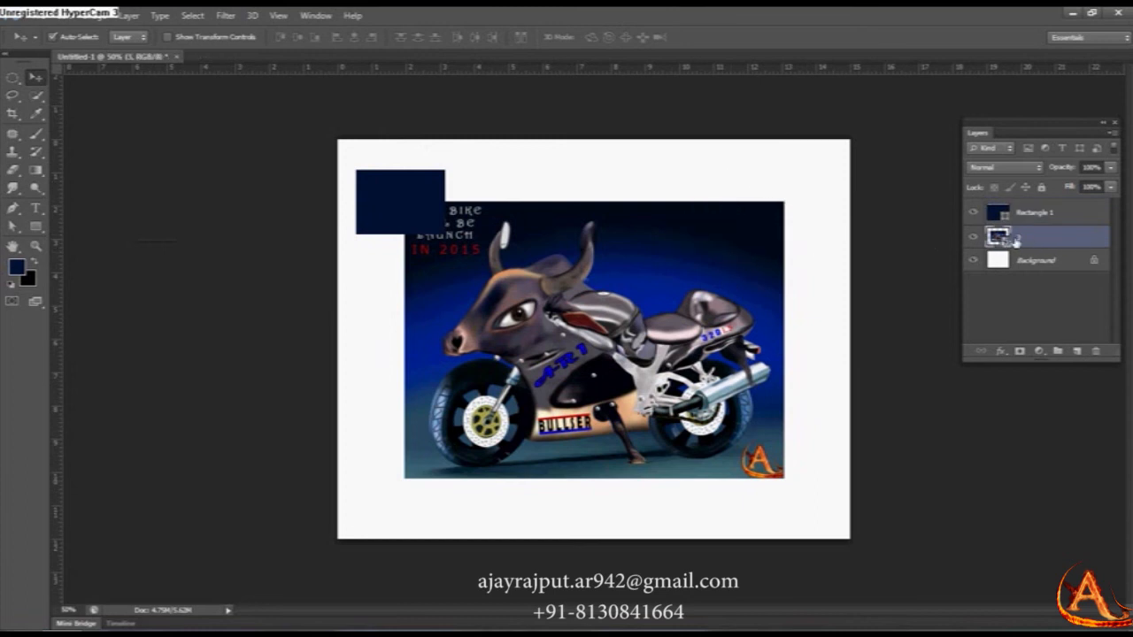
click(54, 39)
drag(444, 154, 407, 186)
drag(520, 276, 594, 263)
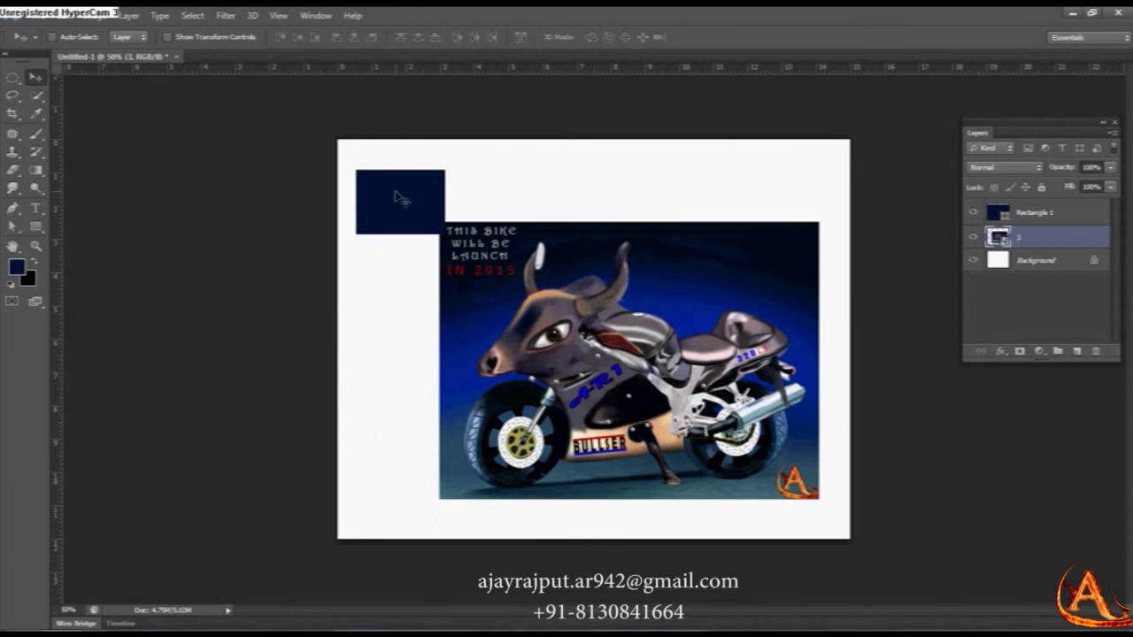
Step: Turn Auto-Select back on and move the dark blue rectangle up, clear of the motorcycle picture
drag(469, 157, 375, 205)
drag(551, 192, 605, 262)
drag(469, 165, 387, 196)
drag(513, 208, 619, 255)
drag(412, 203, 427, 180)
Step: Show the transform controls, move the rectangle slightly down and to the right, and hide the controls again
click(168, 37)
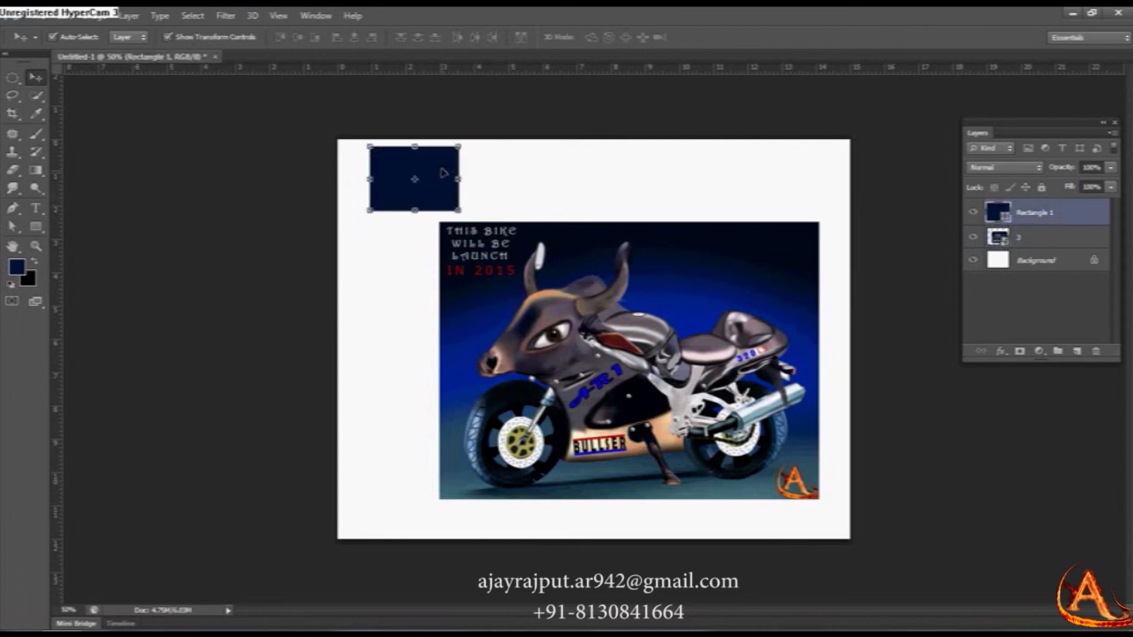
mouse_move(444, 173)
mouse_down()
mouse_move(479, 170)
mouse_move(447, 179)
mouse_up()
click(168, 37)
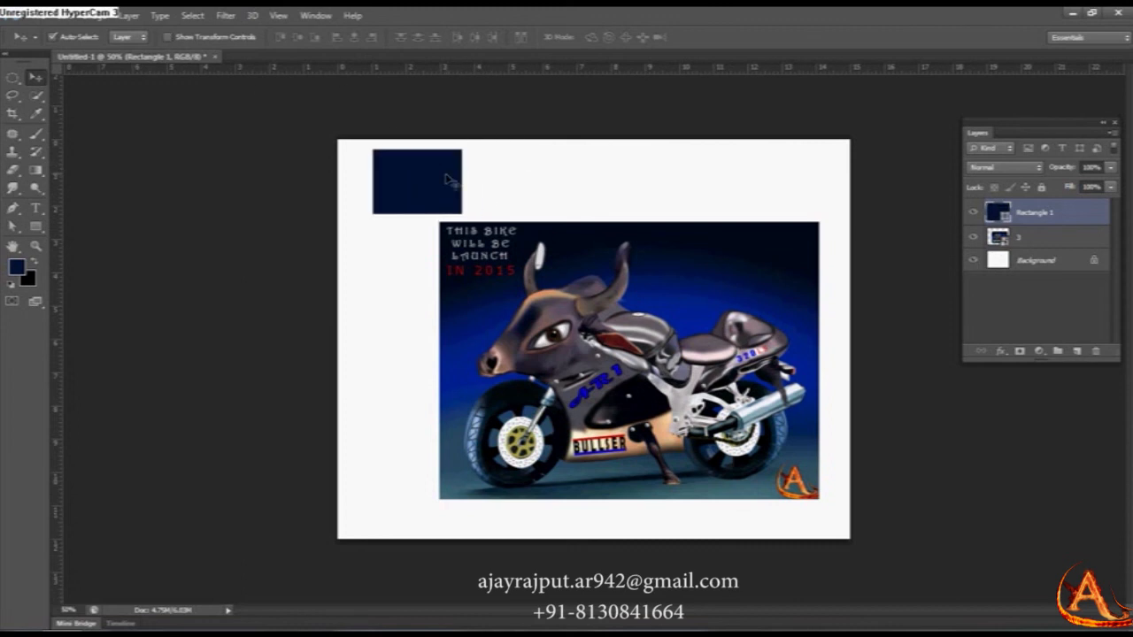
Step: Start and commit a free transform on the rectangle, and move it up to the canvas's upper edge
key(ctrl+t)
key(Return)
drag(406, 191, 427, 181)
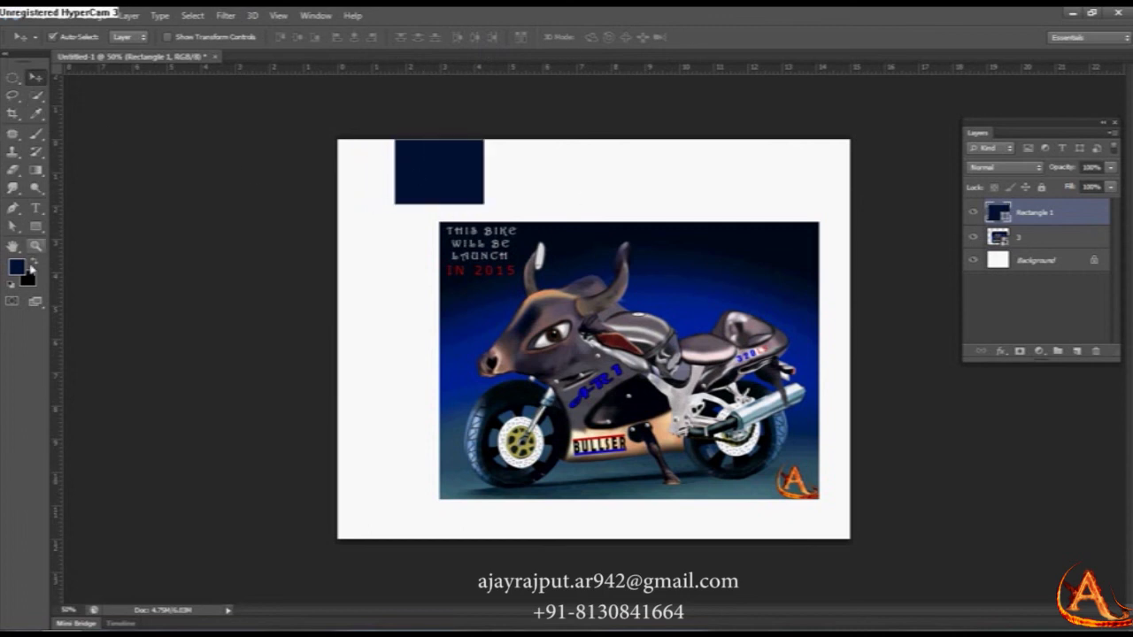
Step: Show the variants of the marquee tool and choose the Elliptical Marquee Tool
click(13, 78)
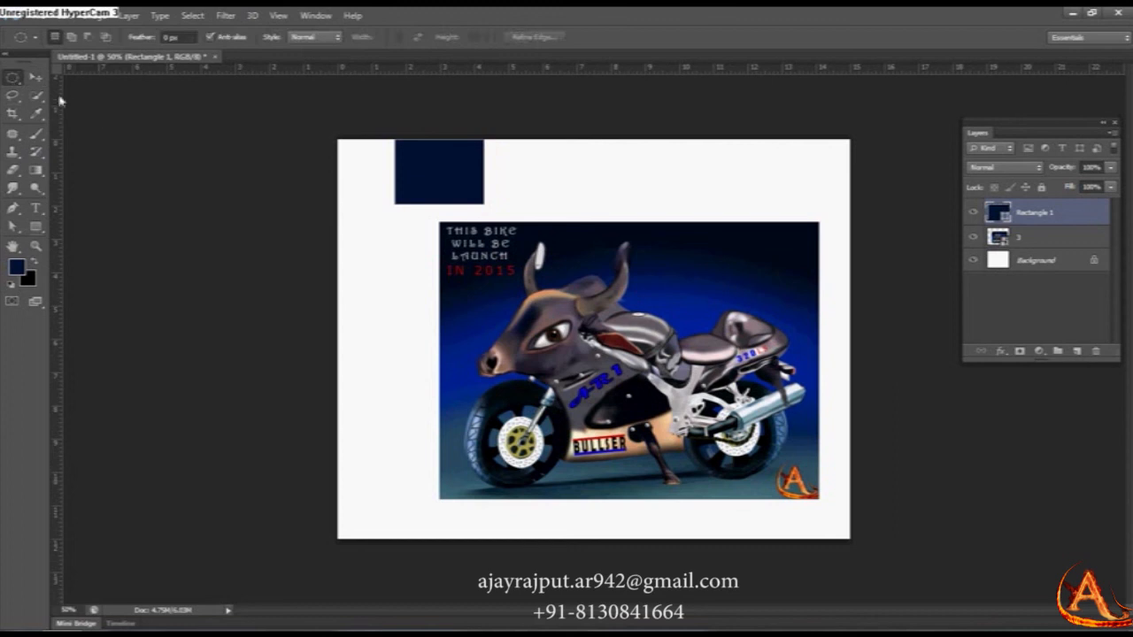
click(12, 77)
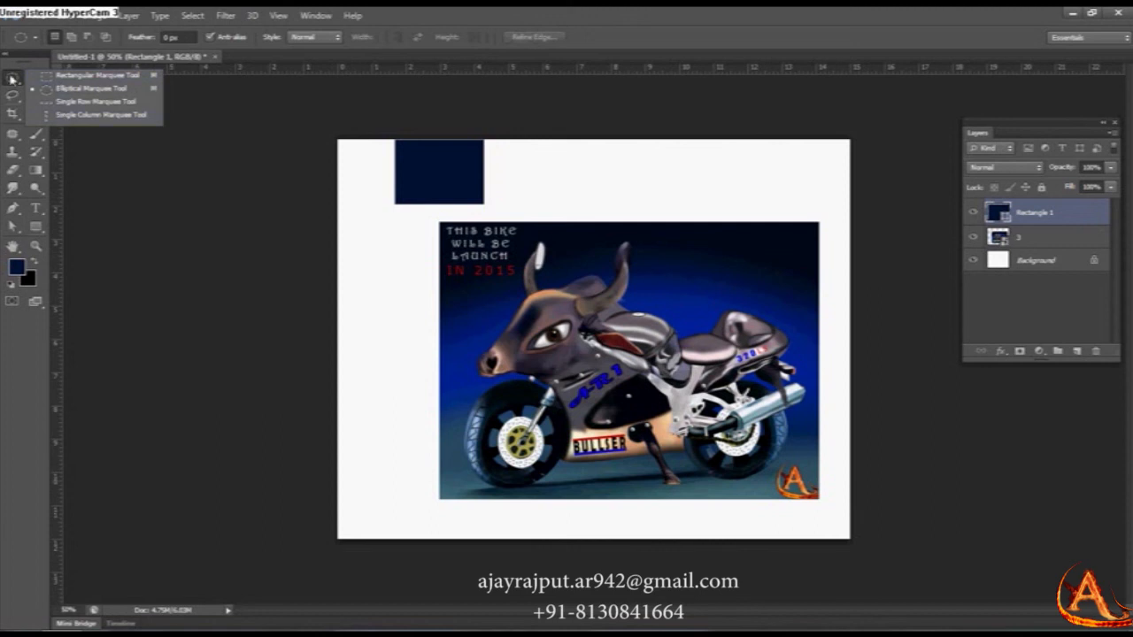
click(44, 90)
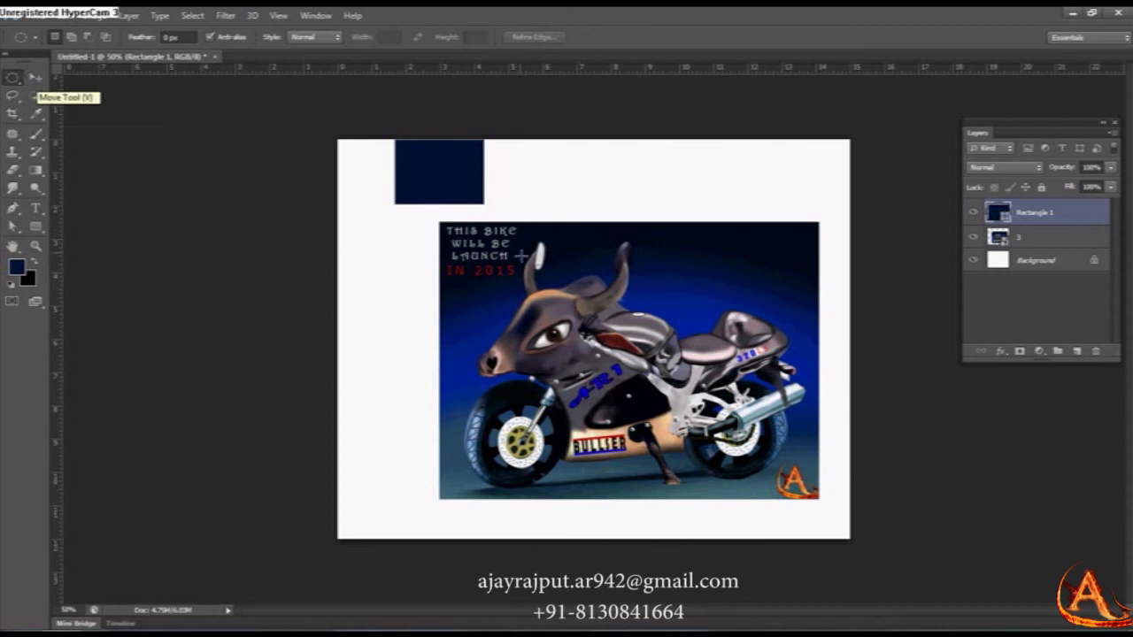
Step: Move the motorcycle picture slightly up and to the left, and the rectangle slightly down and to the right
click(37, 81)
mouse_move(581, 330)
mouse_down()
mouse_move(597, 246)
mouse_move(615, 241)
mouse_move(568, 347)
mouse_move(565, 325)
mouse_up()
drag(483, 202, 496, 210)
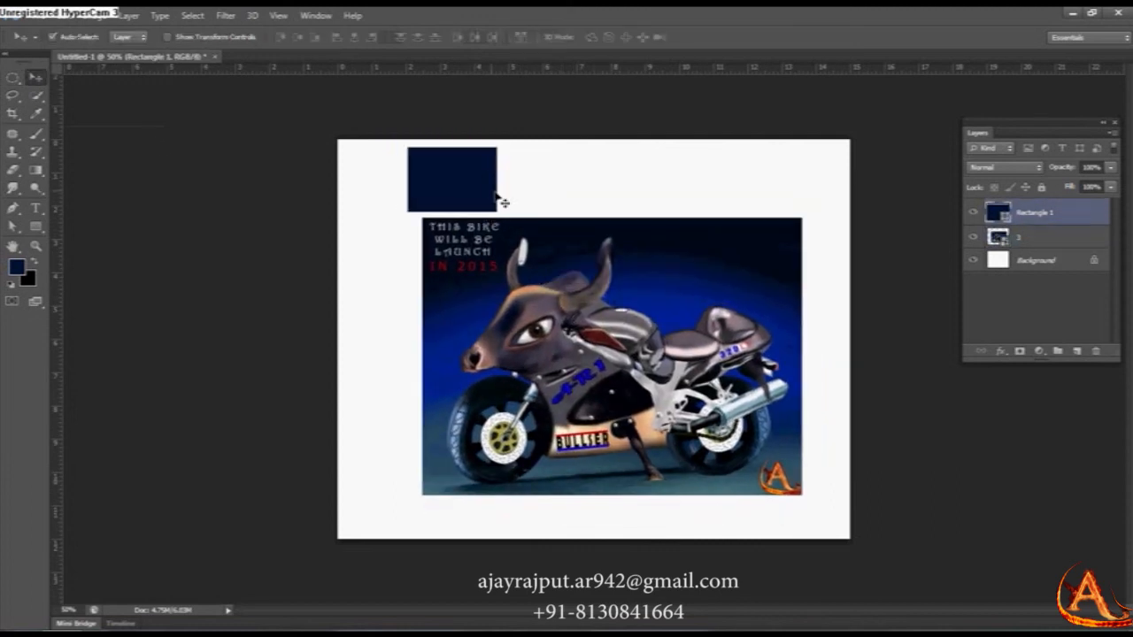
Step: Present the Lasso, Pen, Type, Gradient and Brush tools in turn, and swap the foreground and background colours twice
click(16, 100)
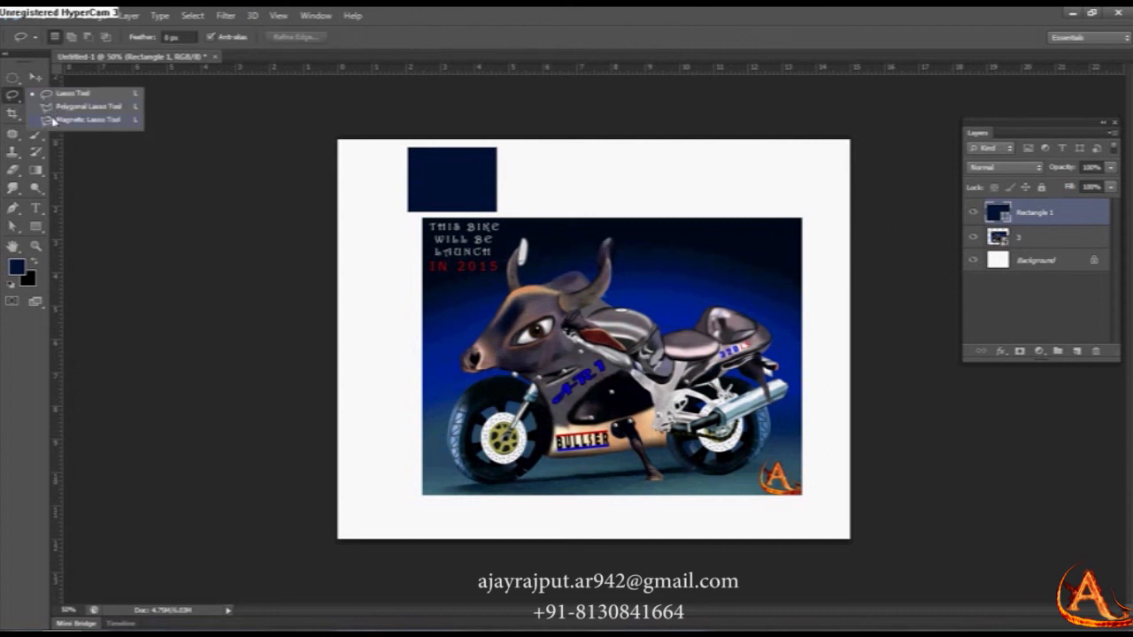
click(11, 100)
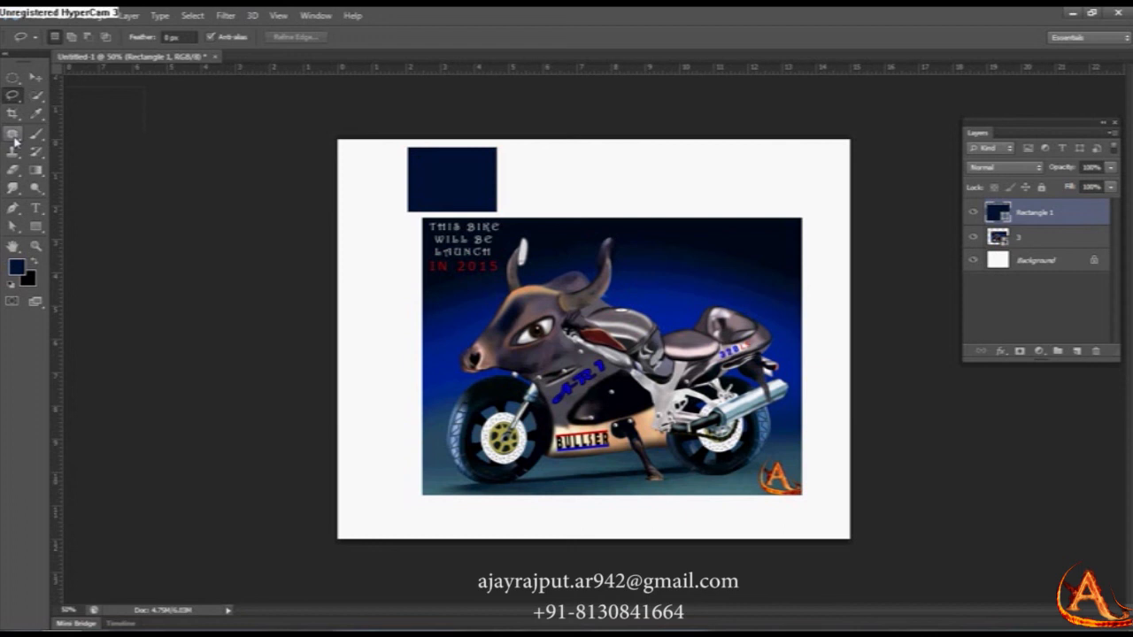
click(12, 209)
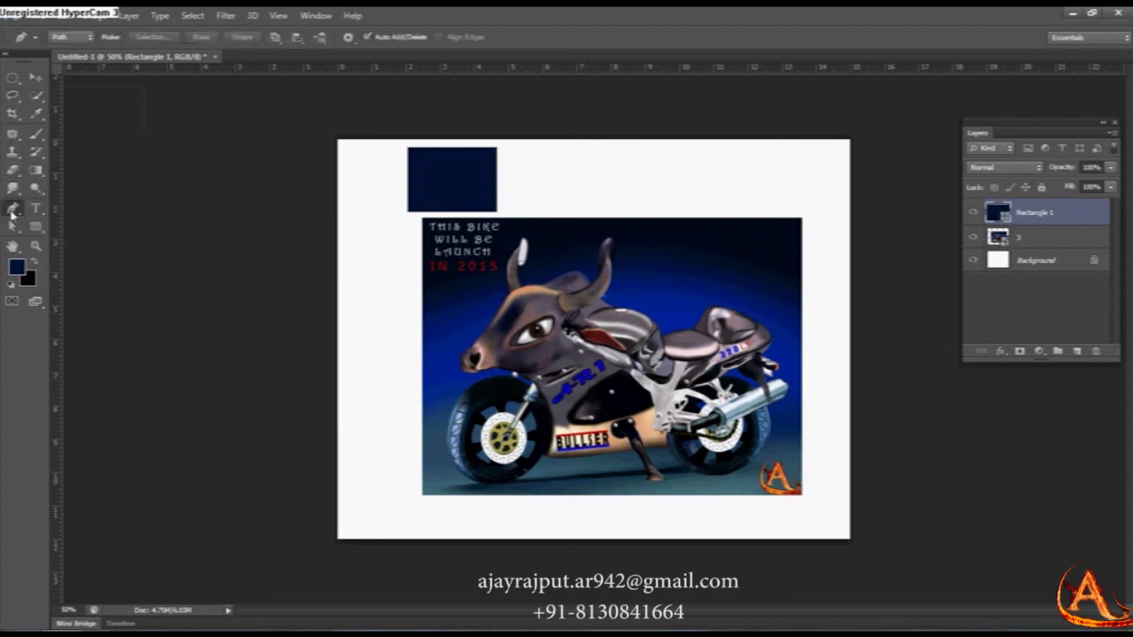
click(35, 210)
click(35, 169)
click(36, 133)
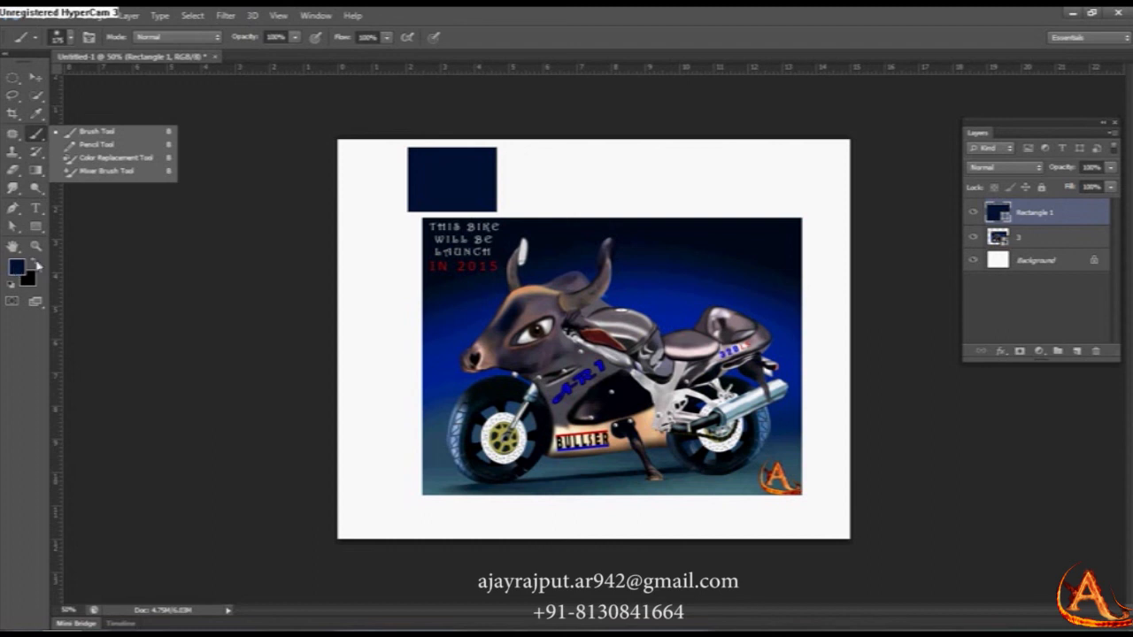
click(35, 262)
click(35, 263)
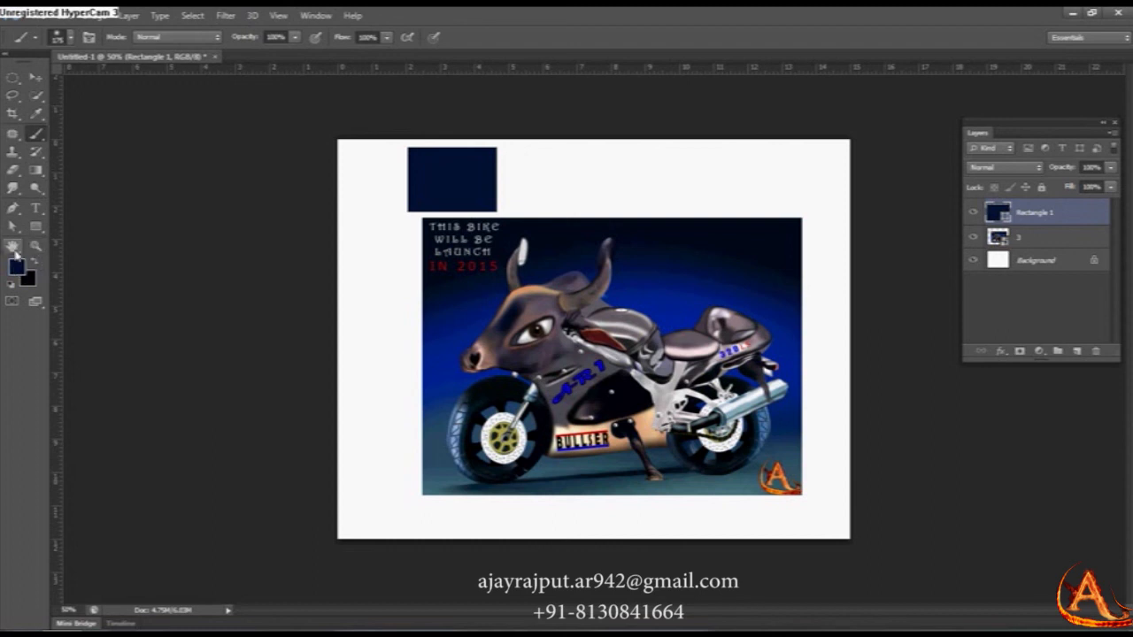
Step: Zoom in to 100%, pan across the motorcycle picture with the Hand tool, and zoom back out to 50%
click(13, 248)
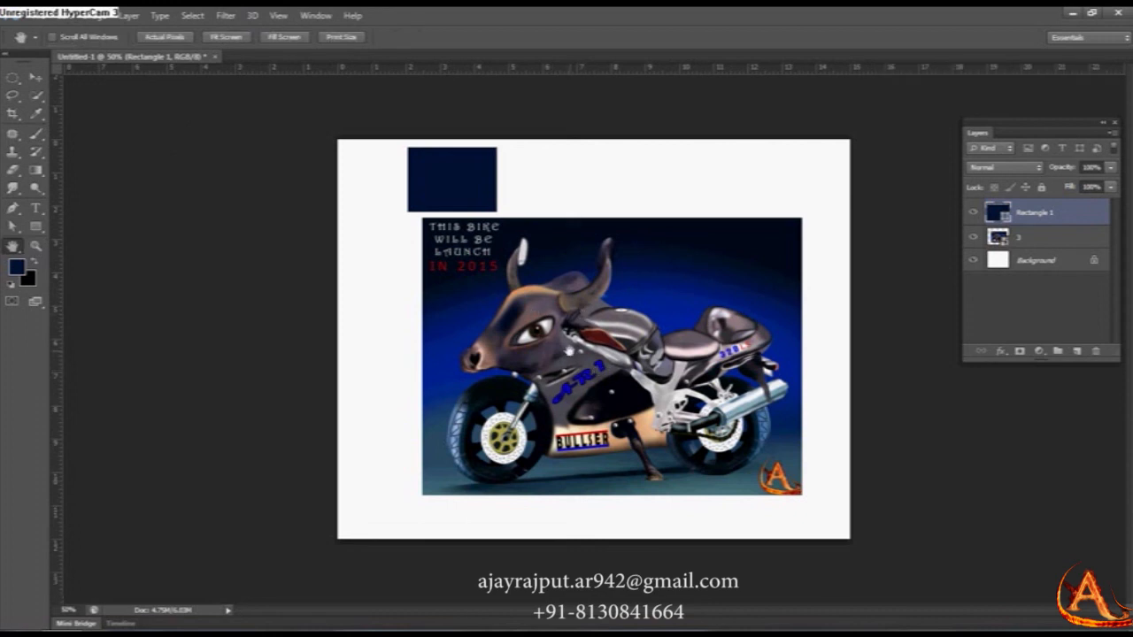
key(ctrl+plus)
key(ctrl+plus)
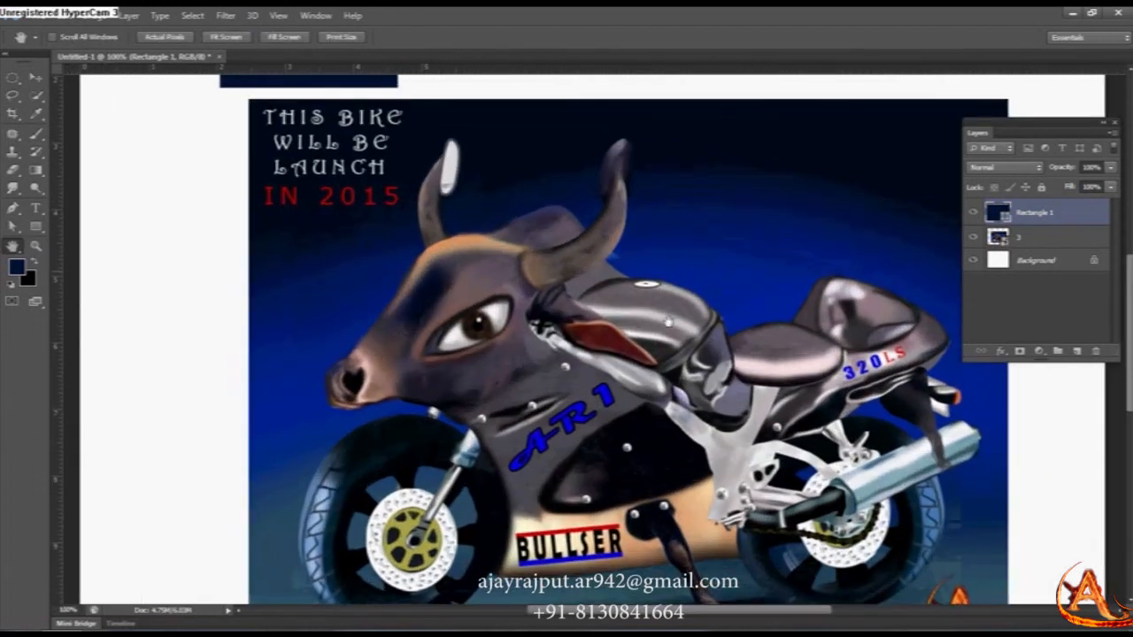
drag(930, 176, 777, 278)
drag(405, 309, 546, 309)
key(ctrl+minus)
key(ctrl+minus)
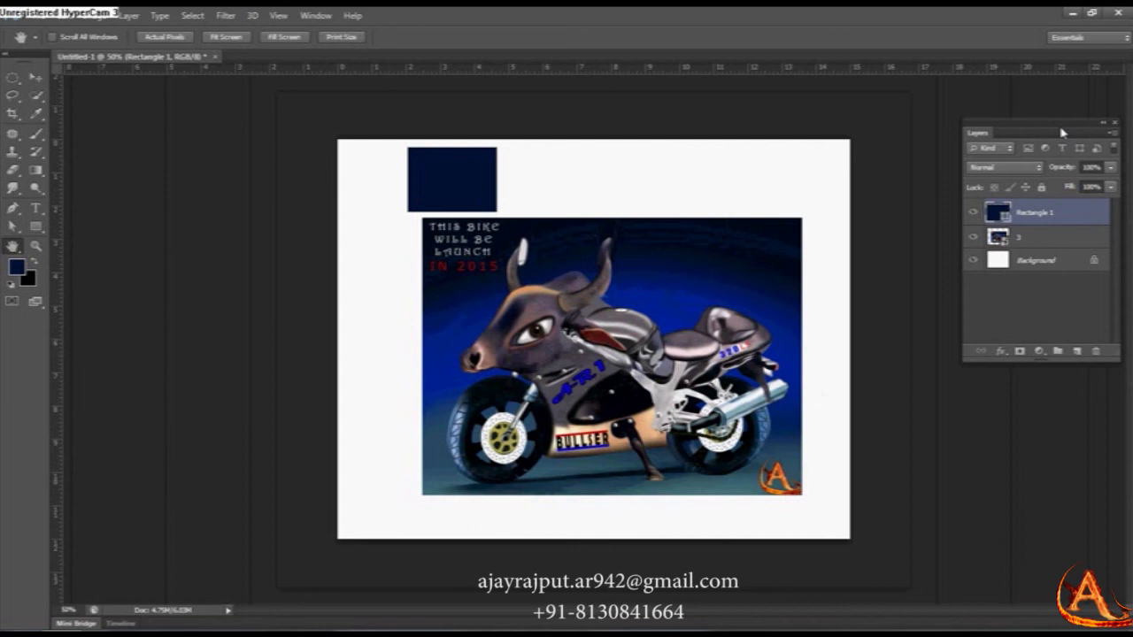
Step: Add two empty layers above the rectangle layer, and delete the upper one
click(1078, 351)
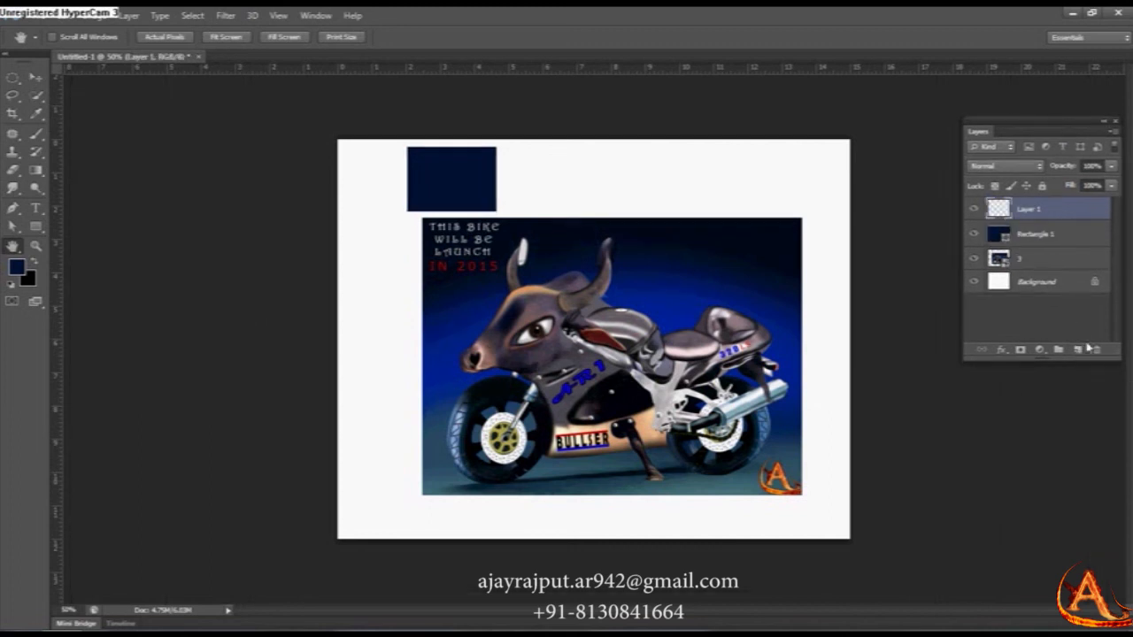
click(1077, 351)
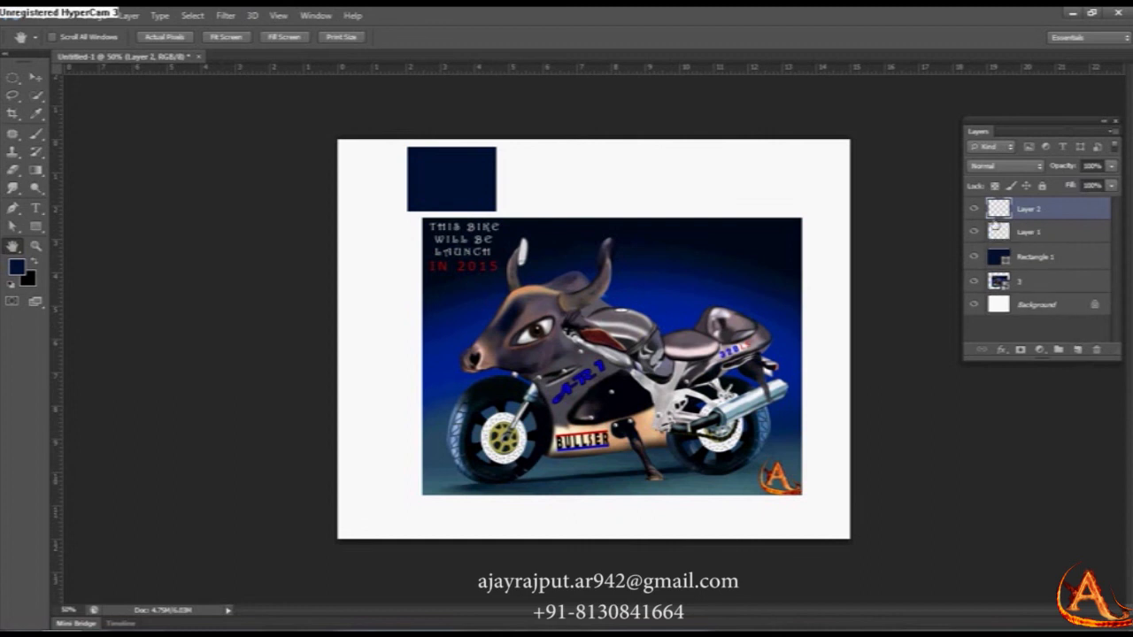
click(1096, 351)
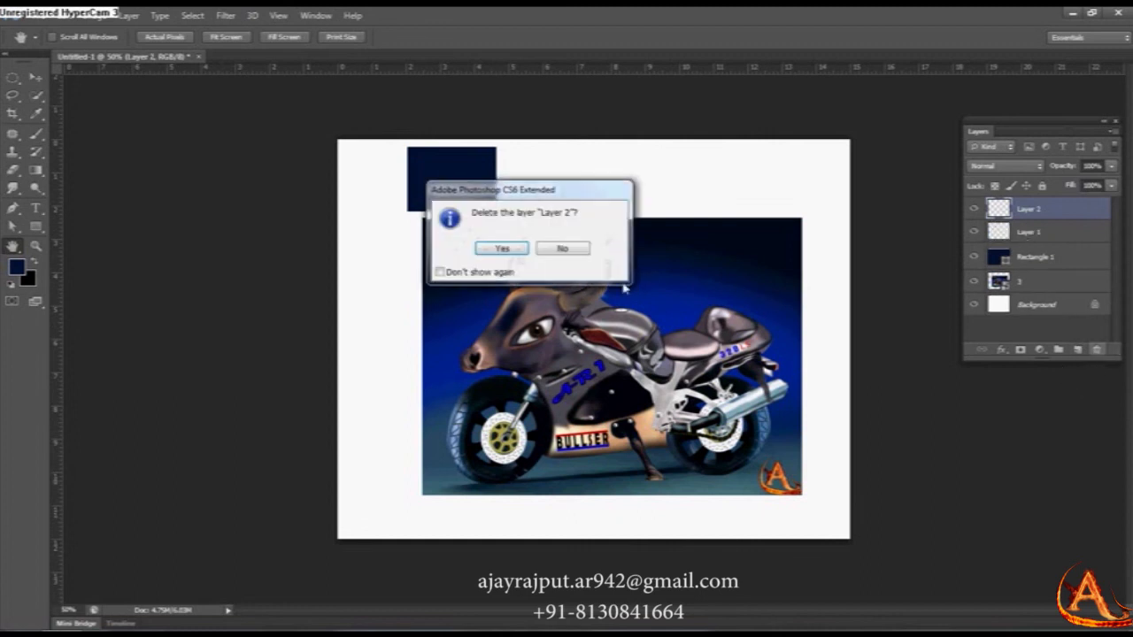
click(502, 249)
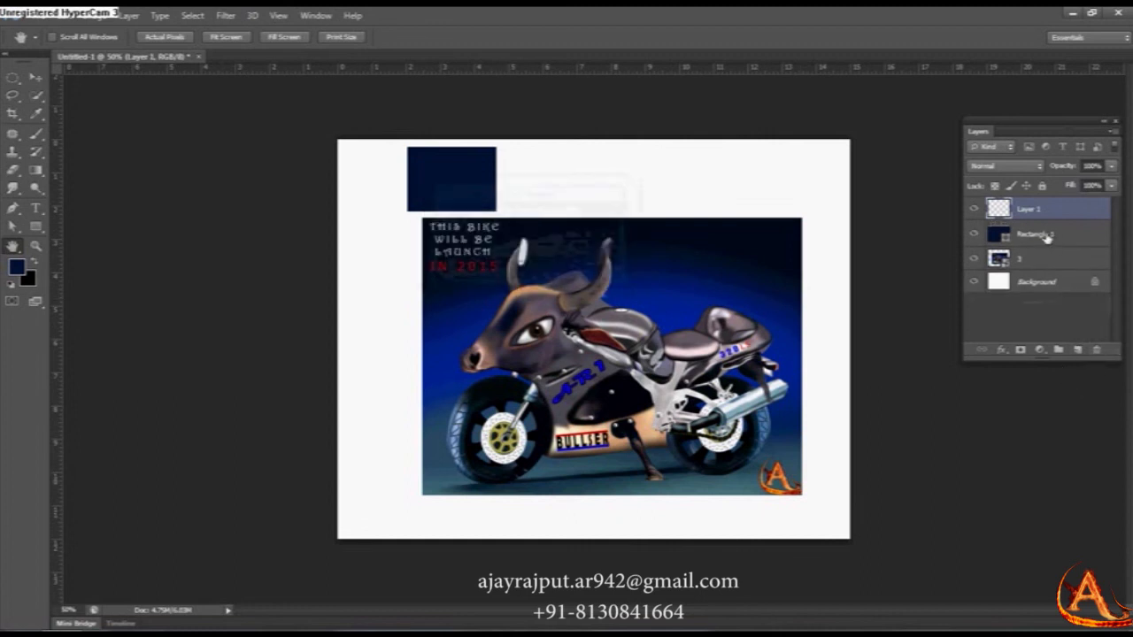
Step: Create a layer group and move the empty layer and the rectangle layer into it
click(1058, 351)
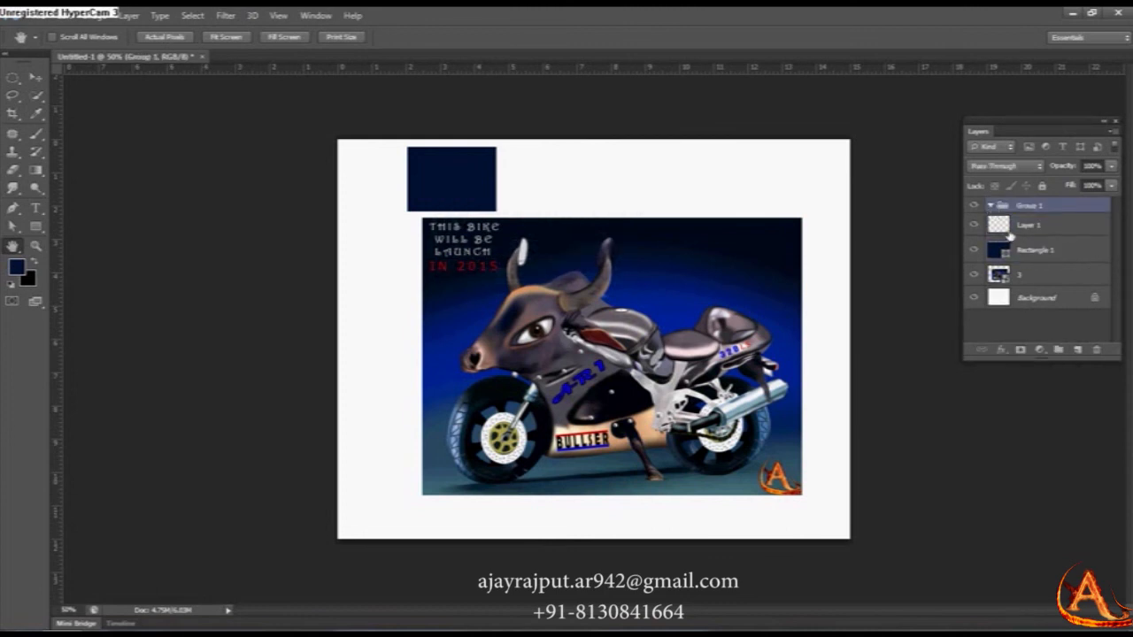
click(1027, 225)
shift+click(1027, 249)
drag(1027, 249, 1029, 208)
Step: Collapse the layer group and toggle its visibility off and on to show its effect on the canvas
click(995, 207)
click(975, 205)
click(974, 206)
click(990, 207)
click(975, 205)
click(975, 205)
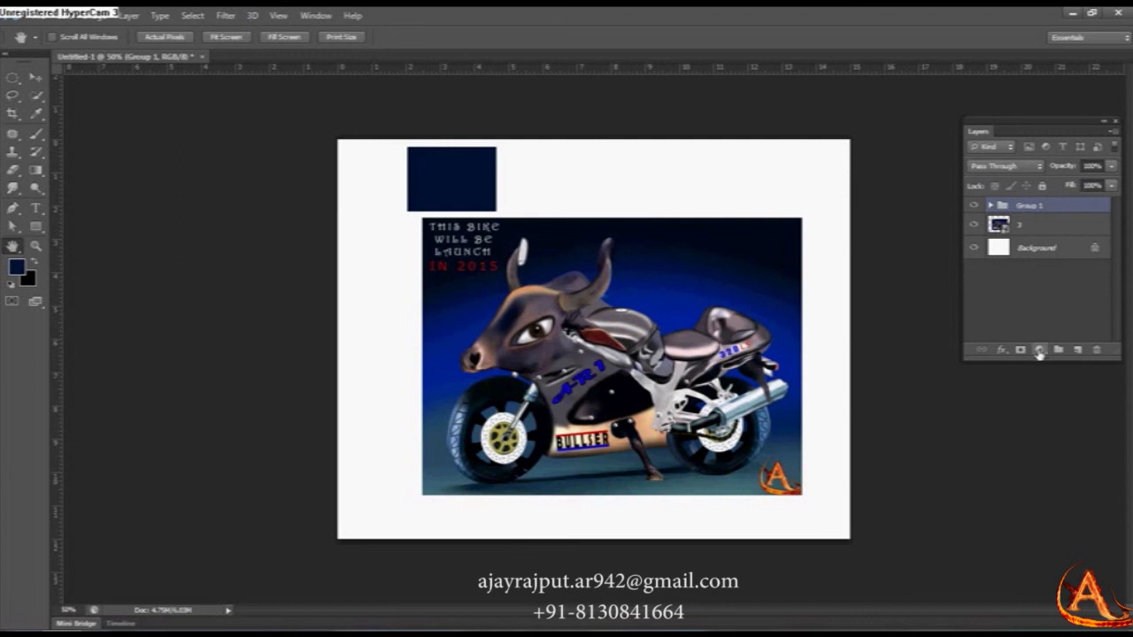